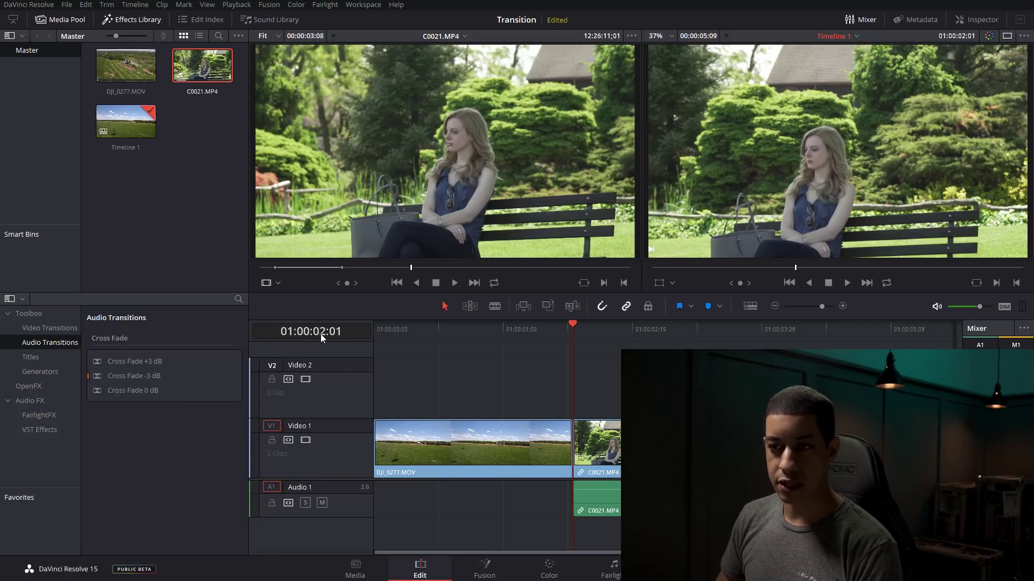
Step: Move the C0021.MP4 clip up to Video 2 so that it starts at 01:00:01:00 over the drone clip
key(Left)
key(Left)
key(Left)
key(Left)
key(Left)
key(Left)
key(Left)
key(Left)
key(Left)
key(Left)
key(Left)
key(Left)
key(Left)
key(Left)
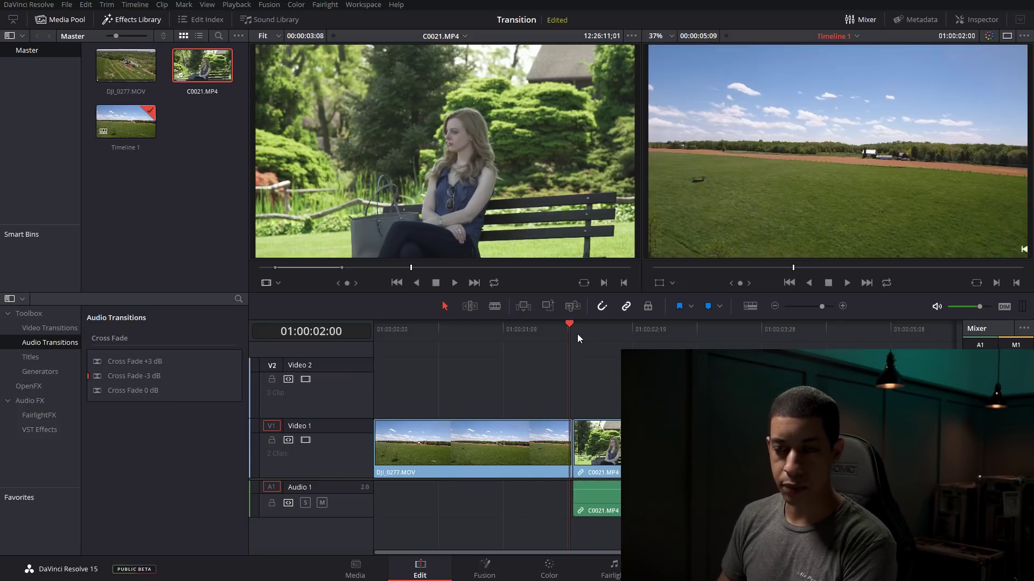
key(Left)
key(Left)
key(Left)
key(Left)
key(Left)
key(Left)
key(Left)
key(Left)
key(Left)
key(Left)
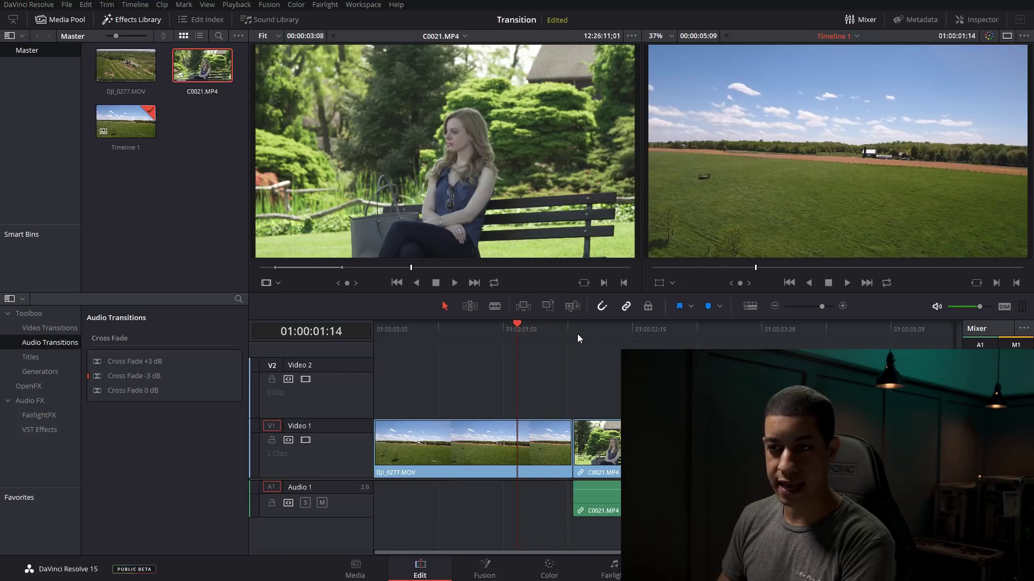
key(Left)
key(Left)
key(Left)
key(Left)
key(Left)
key(Left)
key(Left)
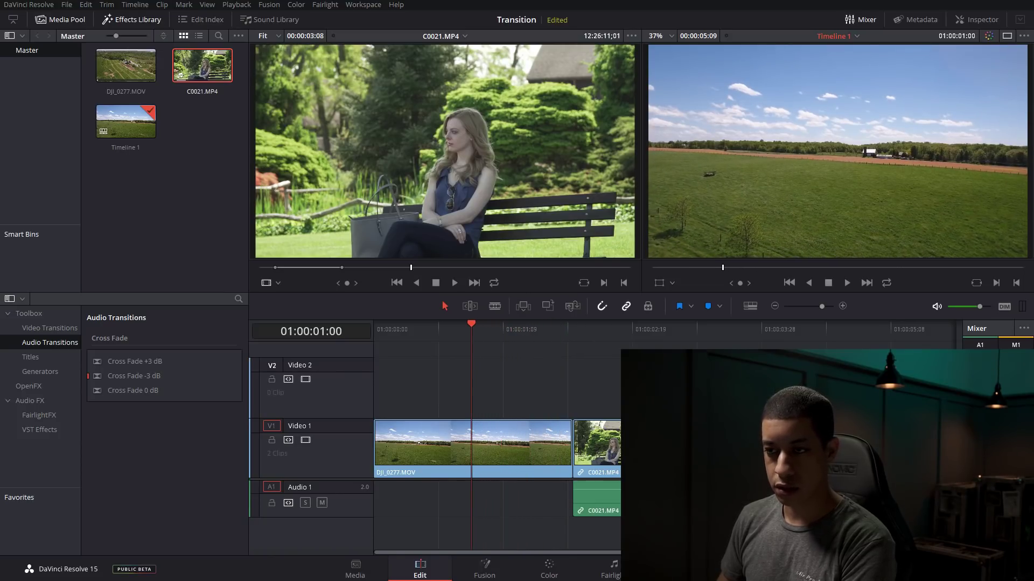
drag(698, 460, 587, 399)
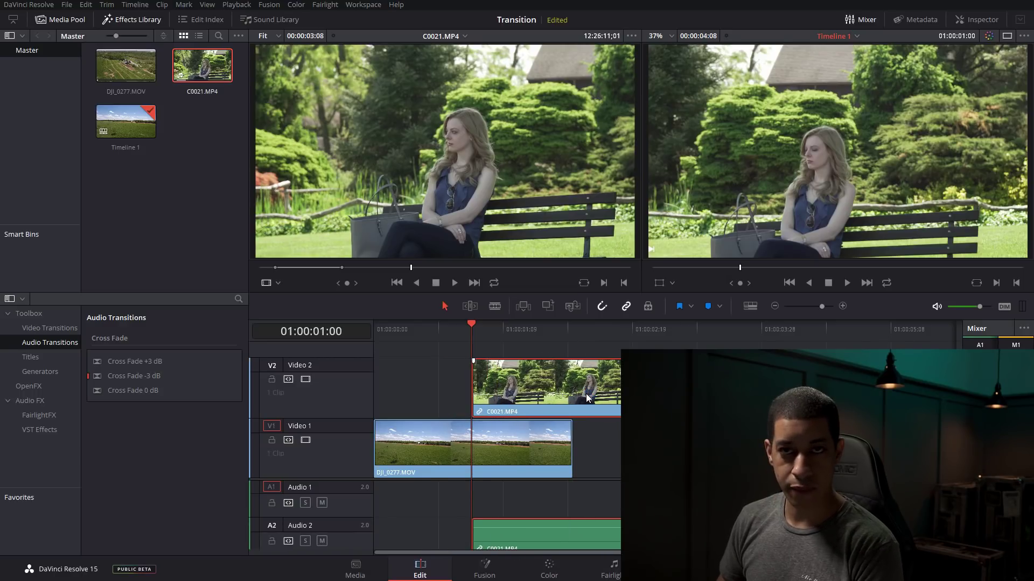
Step: Split C0021.MP4 at 01:00:02:01 and move its second part down to Video 1, directly after DJI_0277.MOV
click(576, 331)
key(ctrl+b)
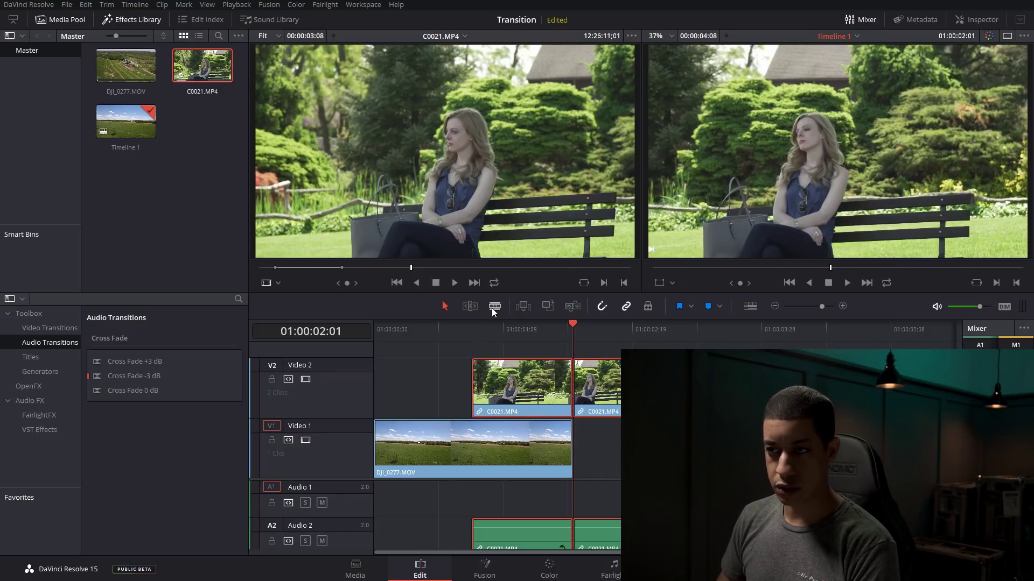
click(673, 392)
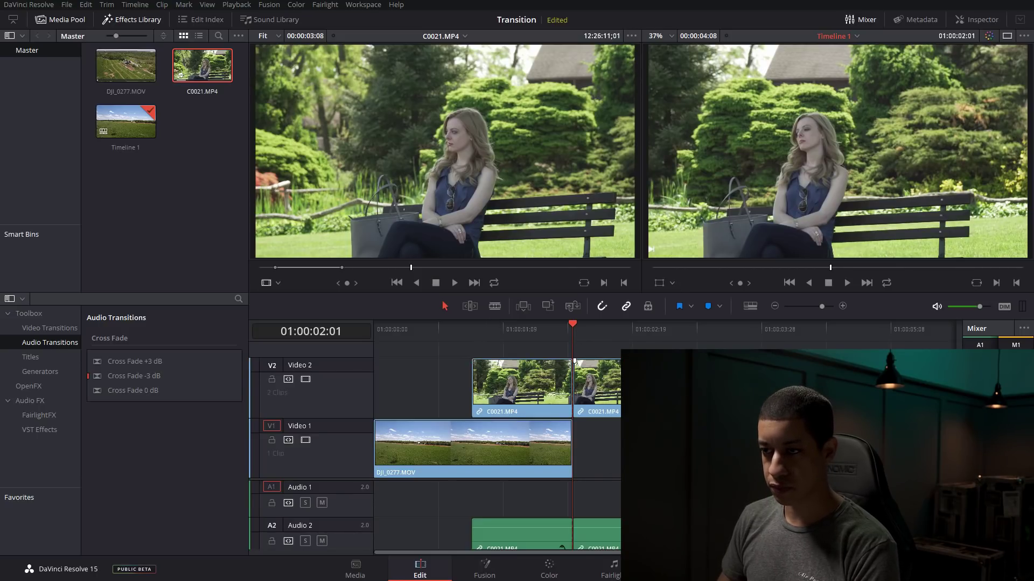
drag(673, 392, 673, 452)
Step: Split the DJI_0277.MOV clip at 01:00:01:00, where the overlapping C0021.MP4 piece begins
click(468, 324)
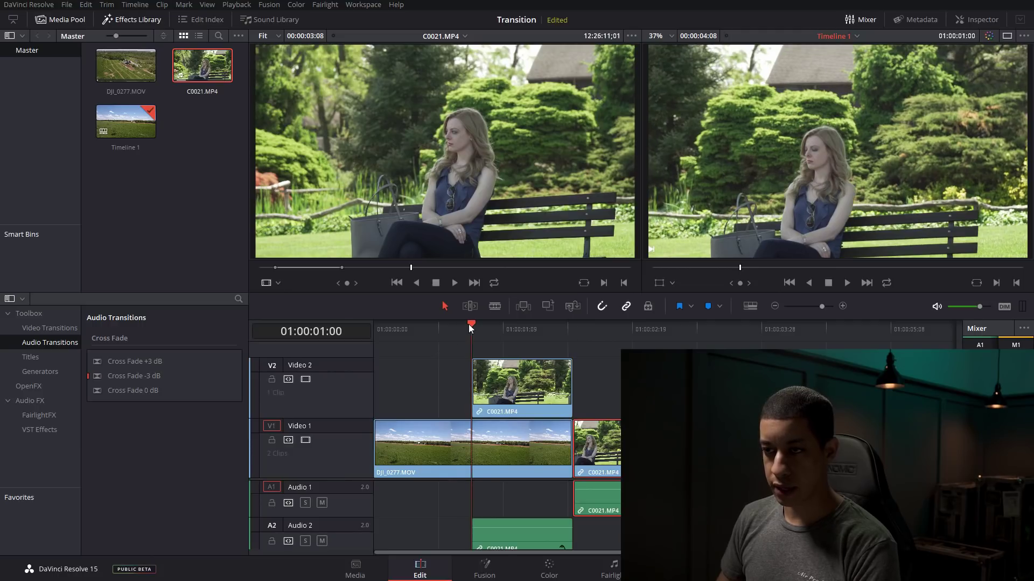
click(489, 452)
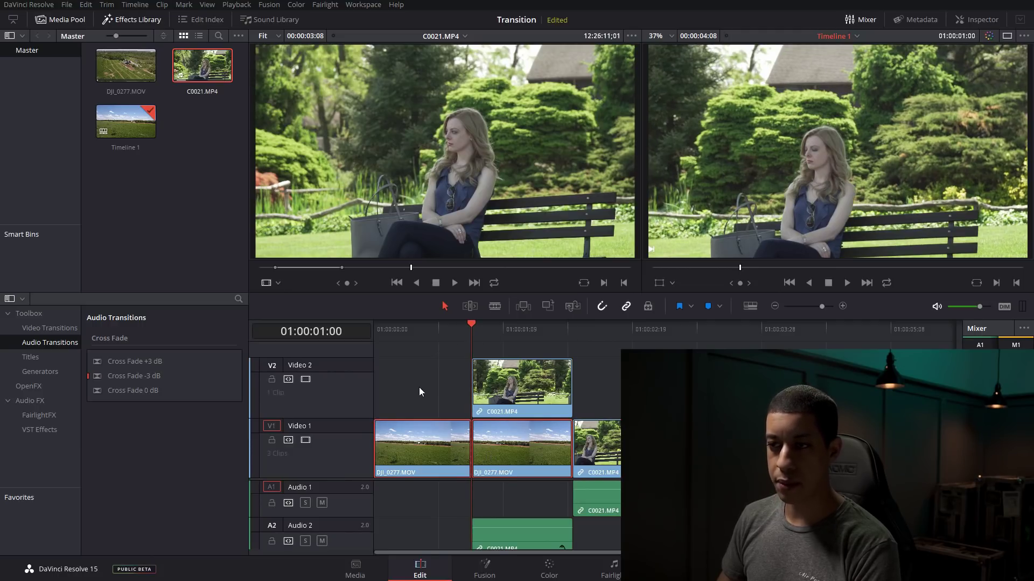
key(ctrl+b)
Step: Combine the overlapping C0021.MP4 piece and the second DJI_0277.MOV piece into a new Fusion clip
ctrl+click(531, 365)
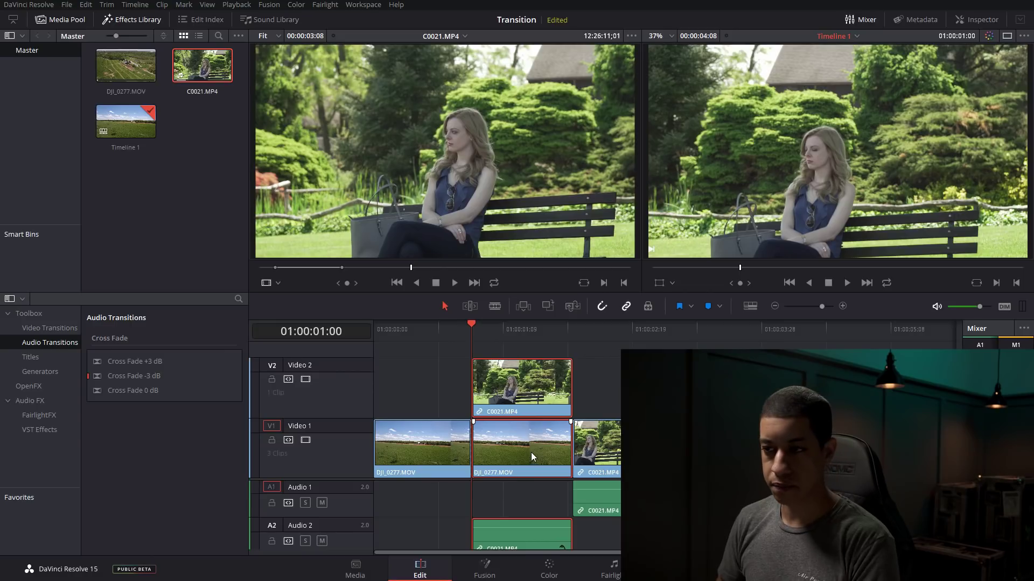
right_click(544, 443)
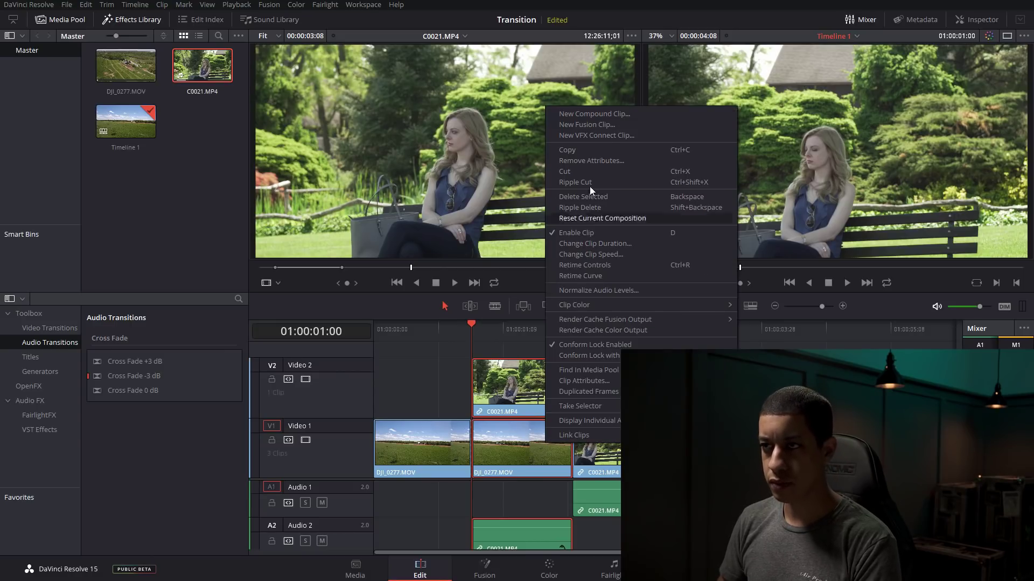
click(609, 128)
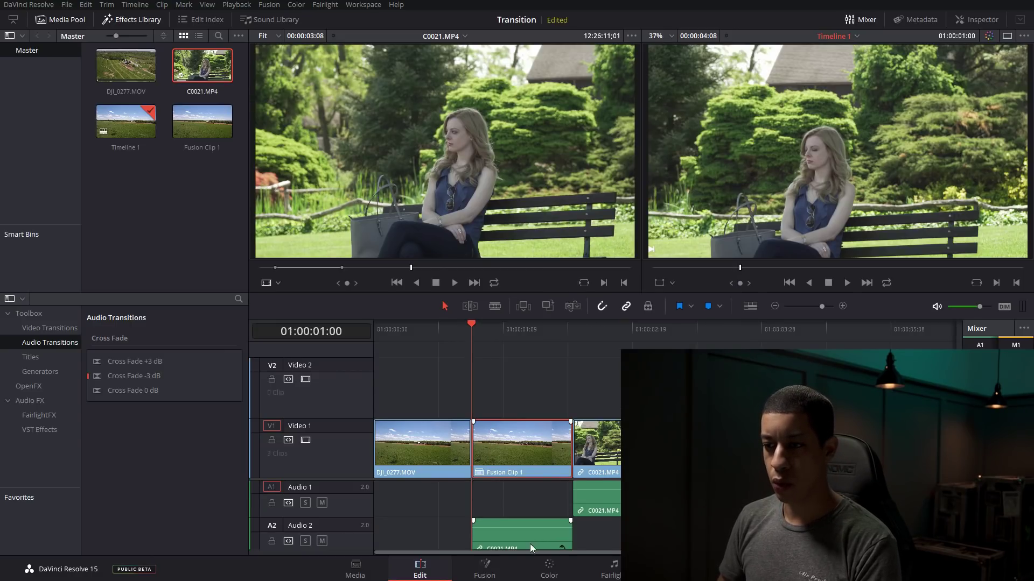
Step: Open the new Fusion clip at 01:00:01:13 on the Fusion page and hide the spline editor and clip thumbnails
click(513, 329)
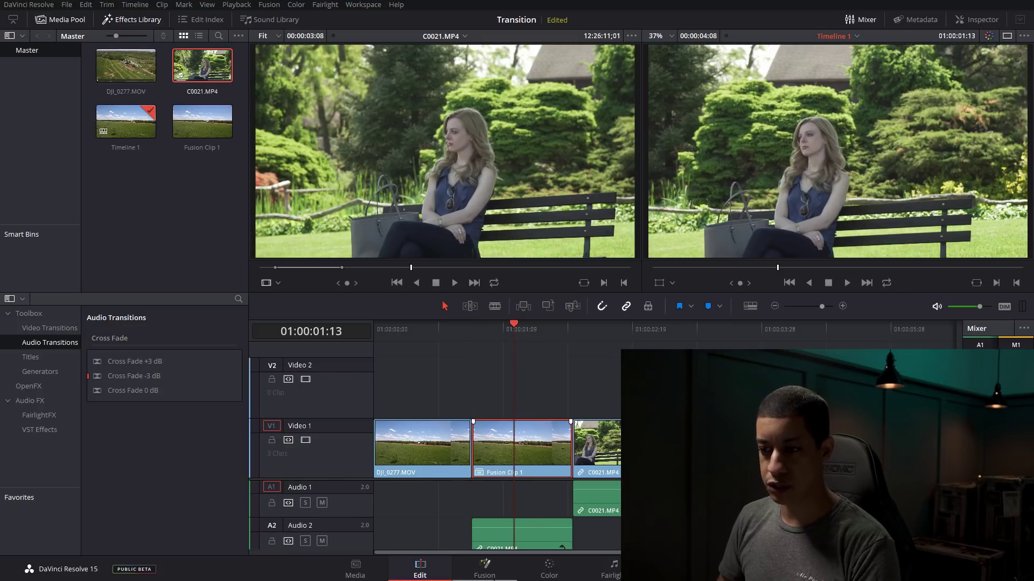
click(490, 577)
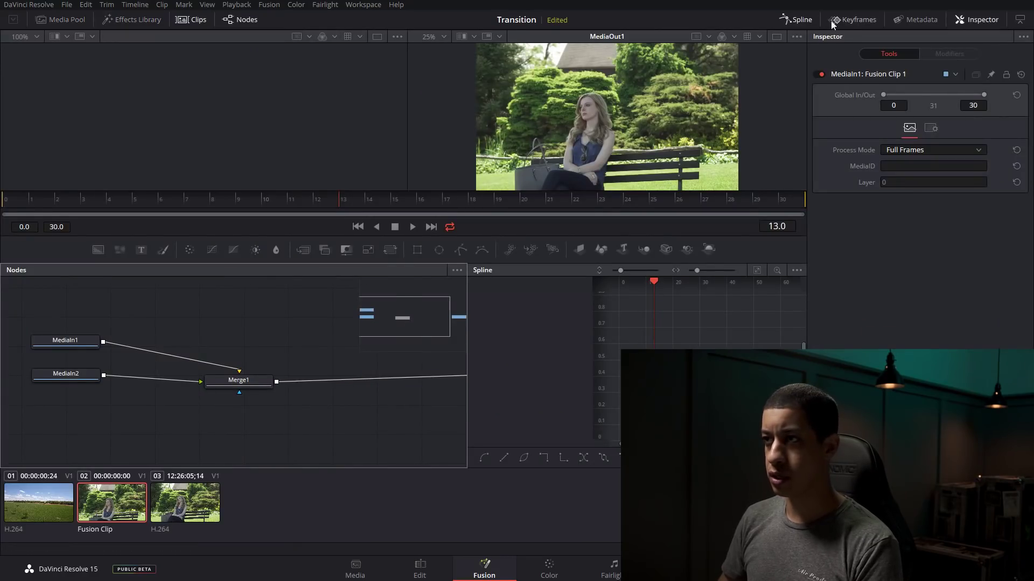
click(797, 20)
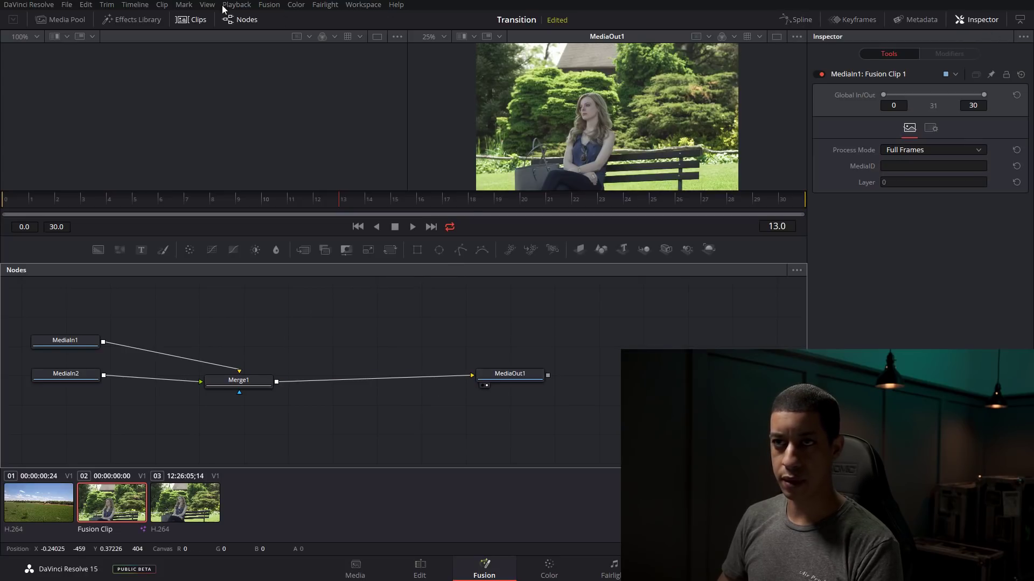
click(198, 22)
Step: Move MediaOut1 closer to Merge1 and tidy the placement of MediaIn1 and MediaIn2 in the node graph
drag(509, 418, 426, 417)
drag(69, 384, 78, 377)
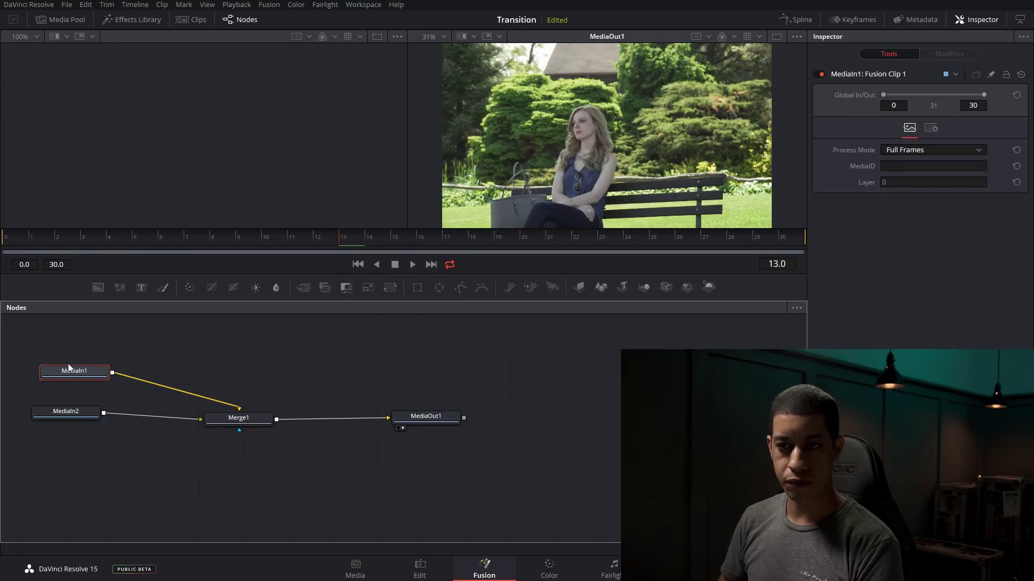
drag(76, 418, 82, 425)
Step: View MediaIn1 and MediaIn2 one after the other in the first viewer to identify their footage
click(75, 374)
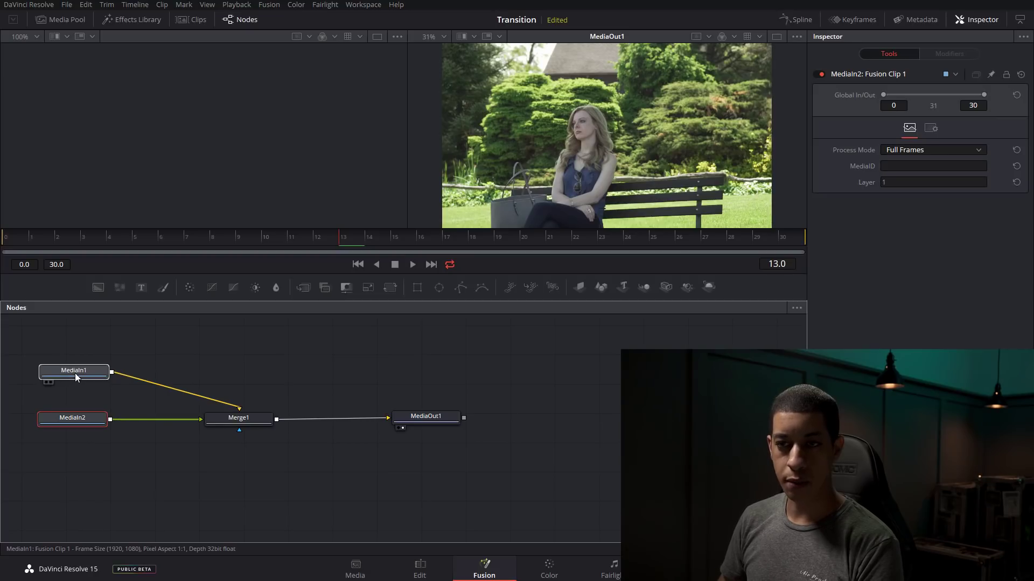
key(1)
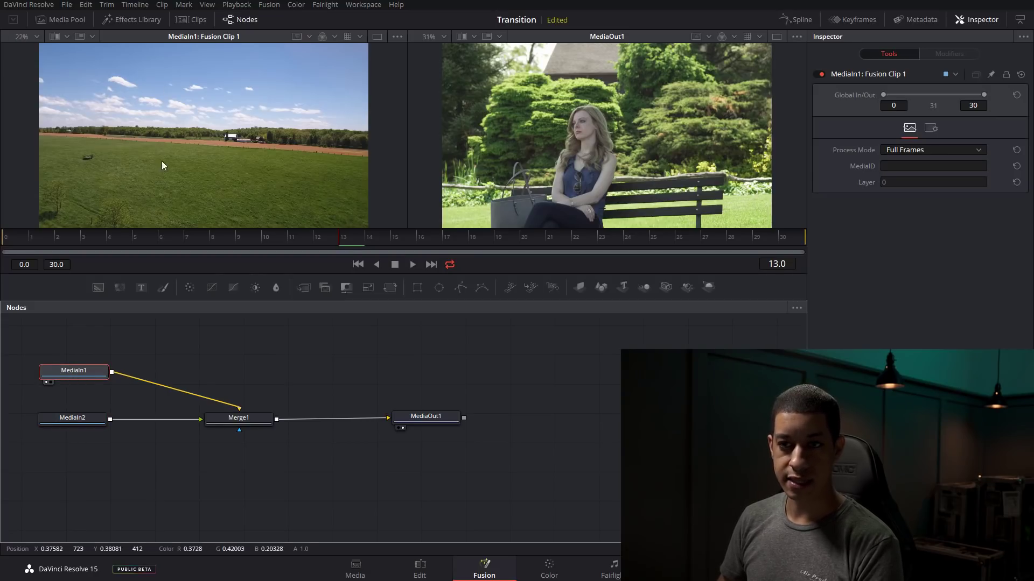
drag(76, 366, 79, 364)
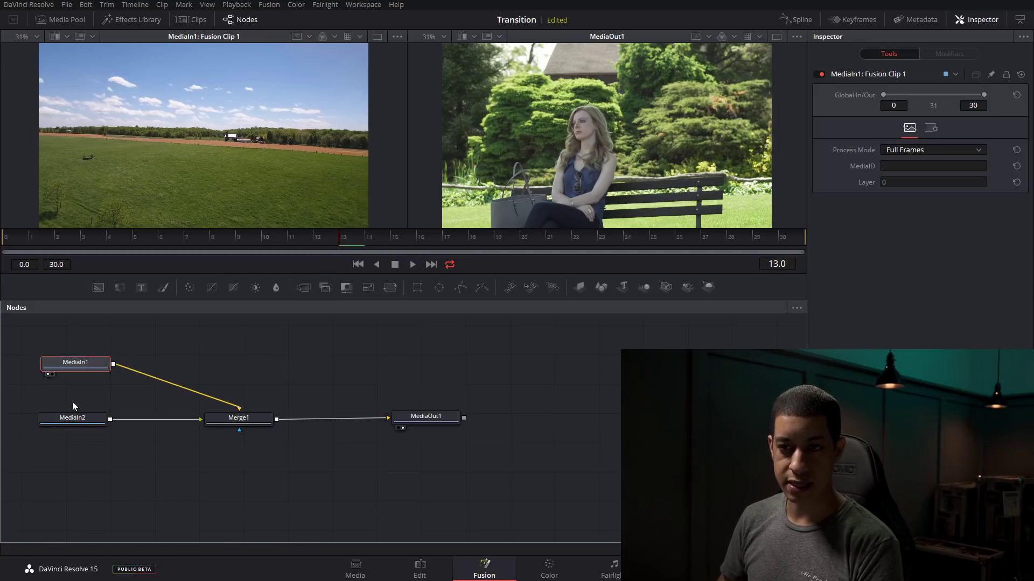
click(72, 415)
key(1)
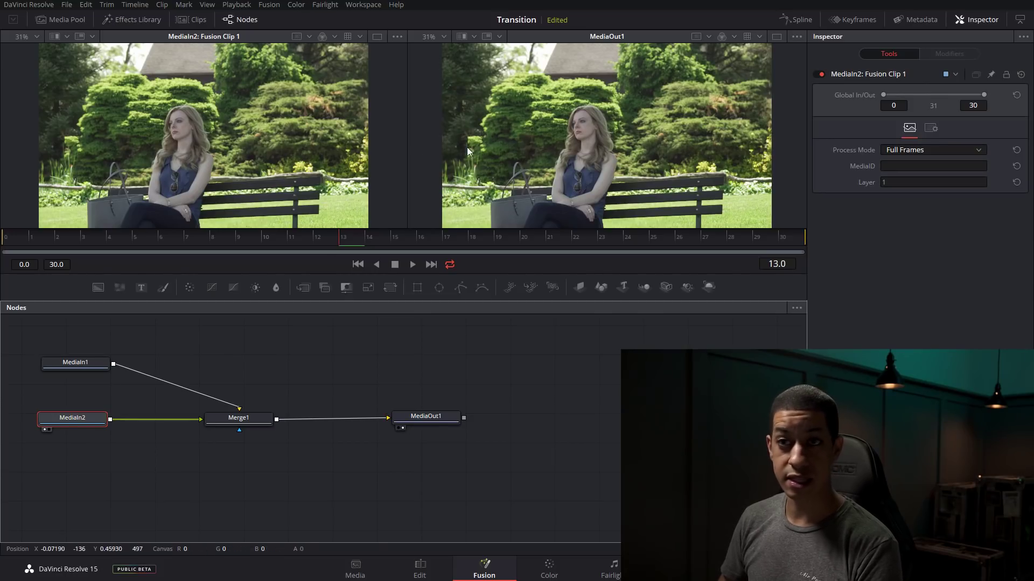
Step: Show MediaIn1 in the first viewer and move its node below MediaIn2
click(255, 418)
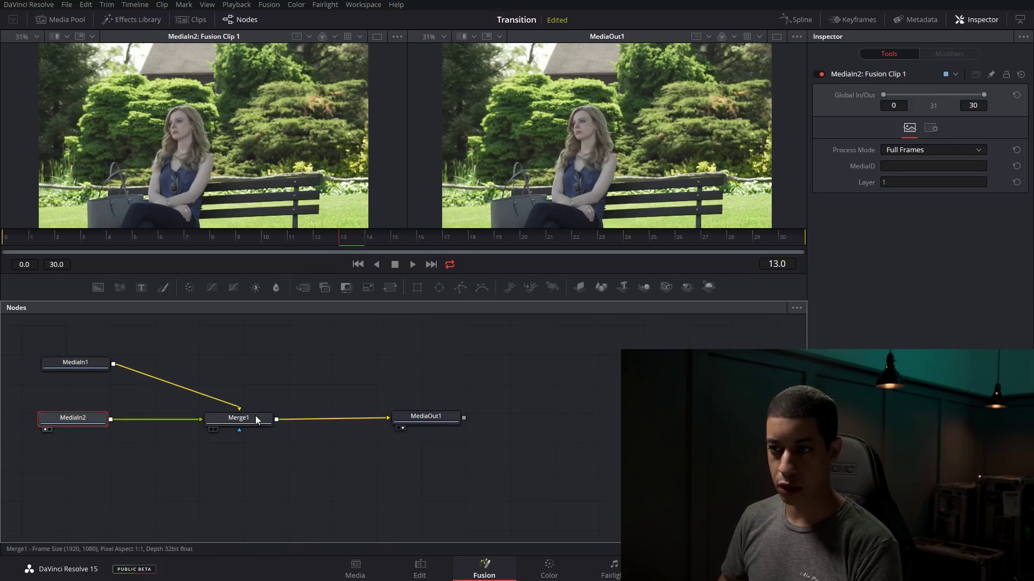
click(414, 418)
drag(77, 421, 81, 420)
key(1)
drag(80, 361, 75, 490)
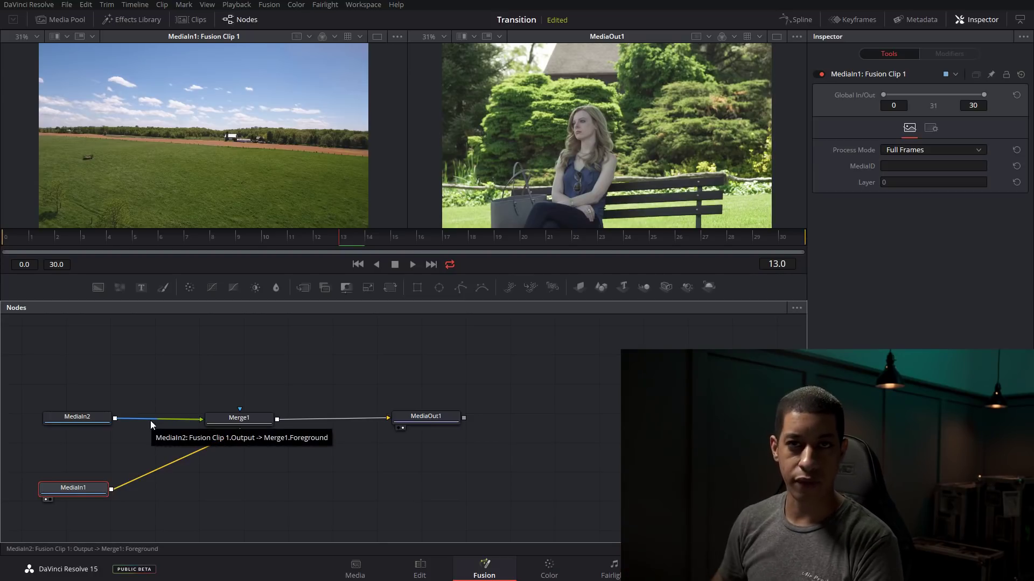
drag(73, 489, 72, 496)
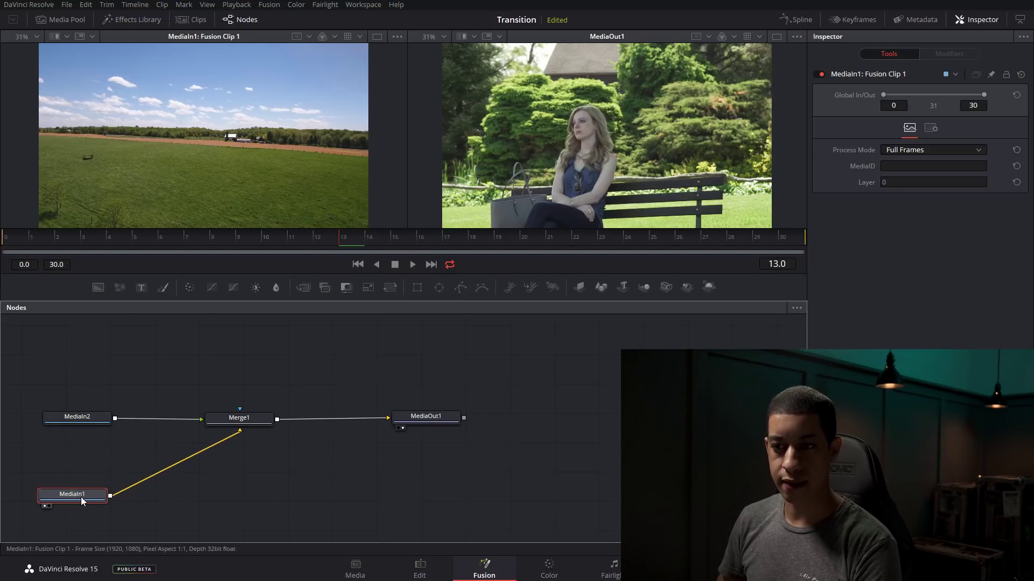
Step: Shift MediaIn2, Merge1 and MediaOut1 down together as one row above MediaIn1 and align the nodes to the grid
drag(54, 395, 397, 442)
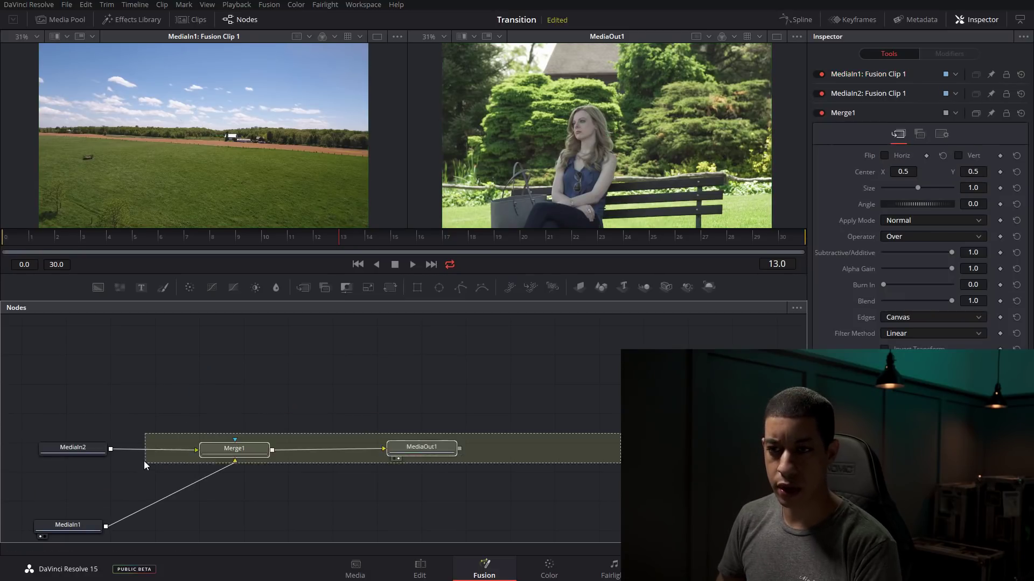
drag(144, 461, 94, 459)
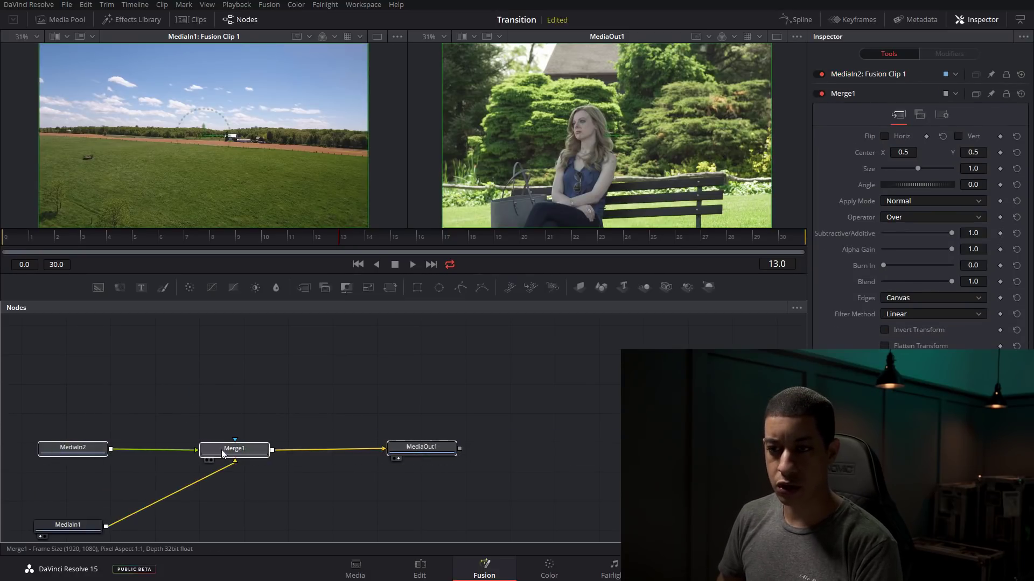
drag(221, 450, 231, 473)
drag(422, 478, 413, 480)
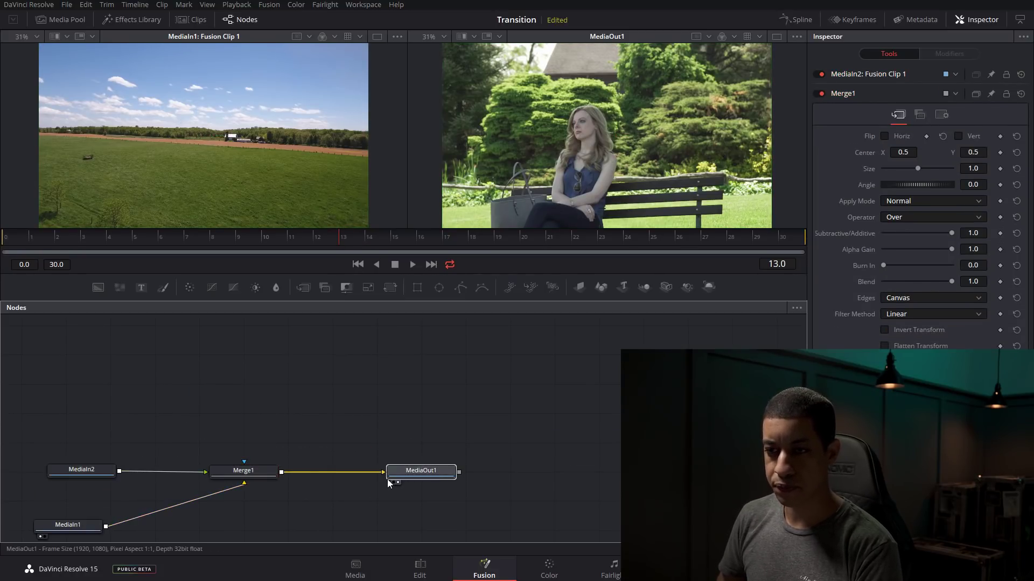
right_click(272, 379)
mouse_move(356, 426)
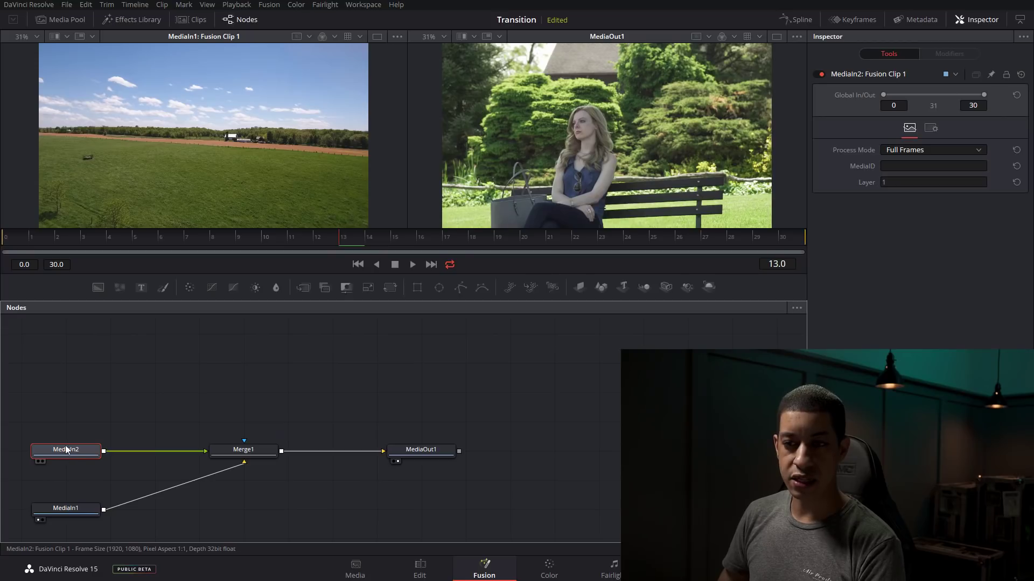
Step: Display MediaIn2 in both viewers and disconnect its node from Merge1
key(2)
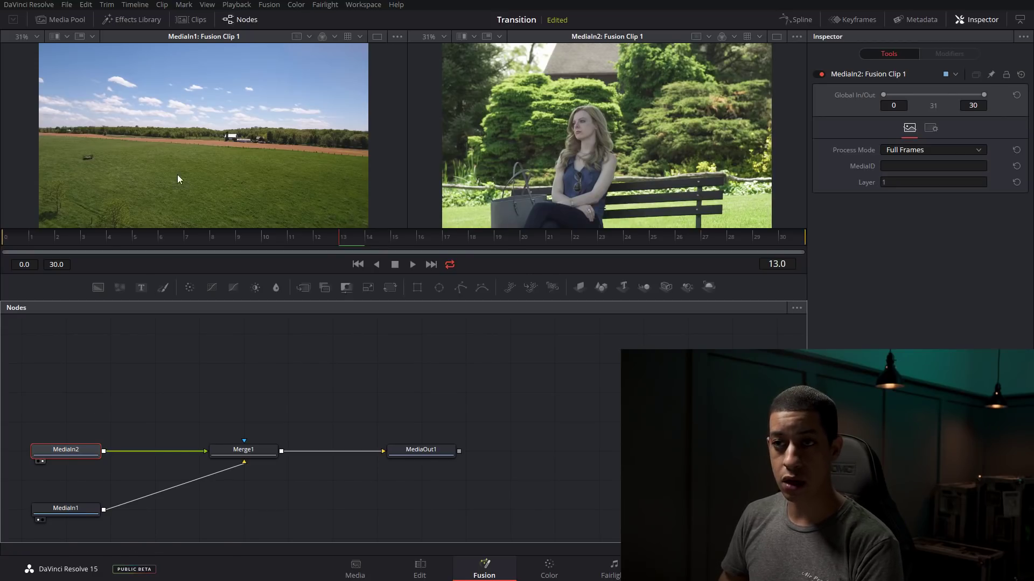
key(1)
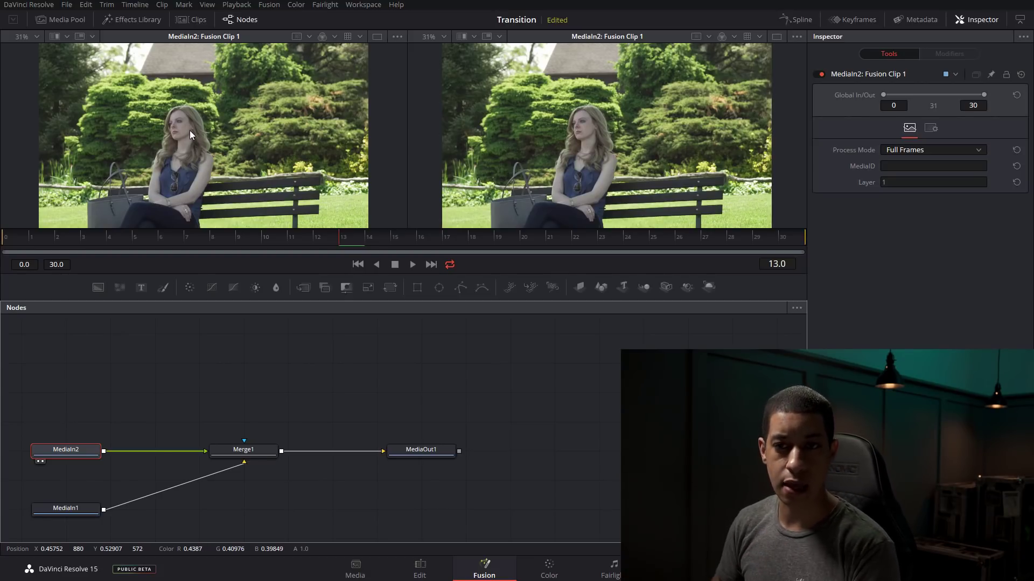
drag(51, 446, 95, 382)
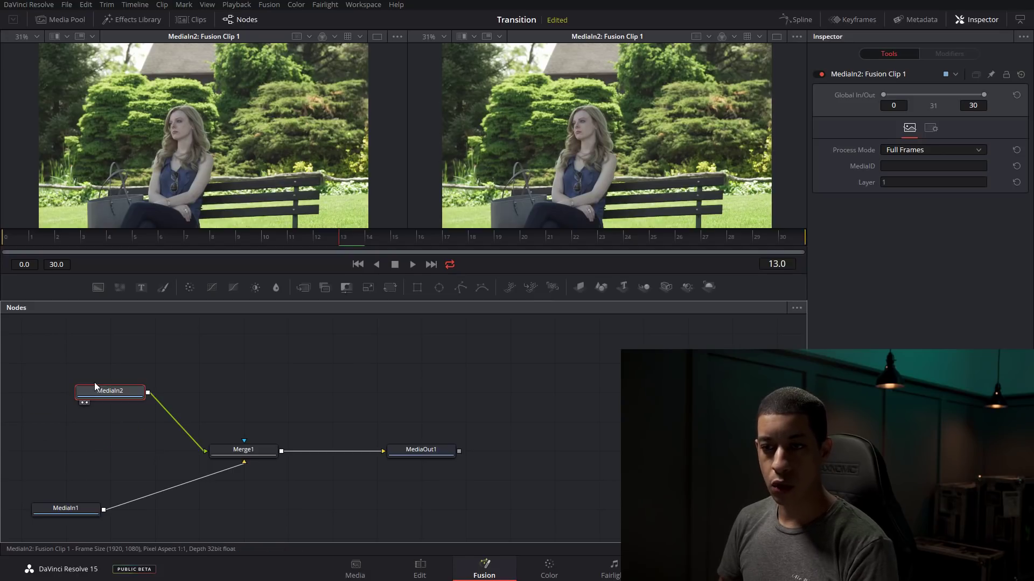
click(198, 442)
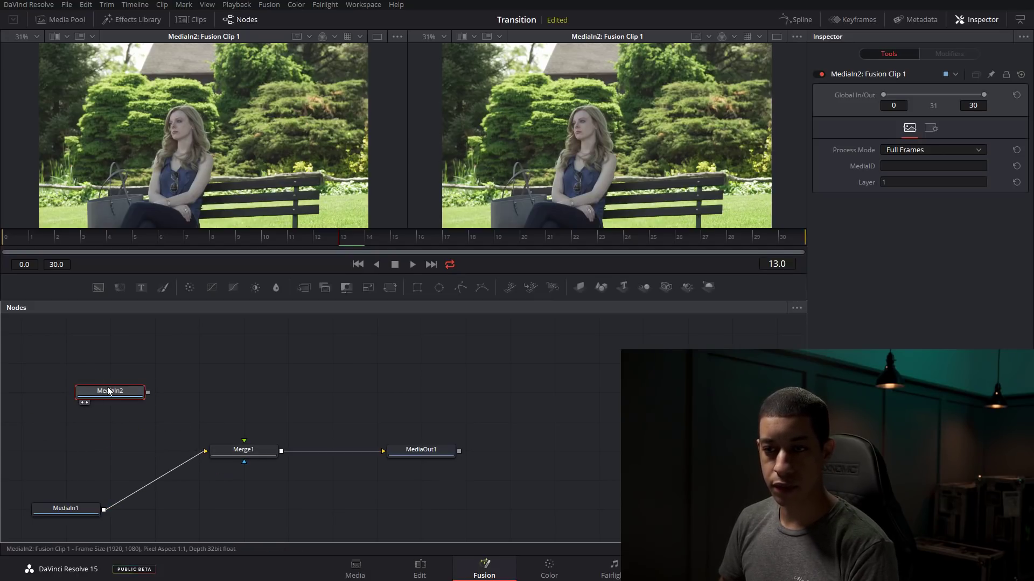
Step: Place Merge1 and MediaOut1 in line with MediaIn1 and move MediaIn2 well above MediaIn1
drag(490, 456, 259, 509)
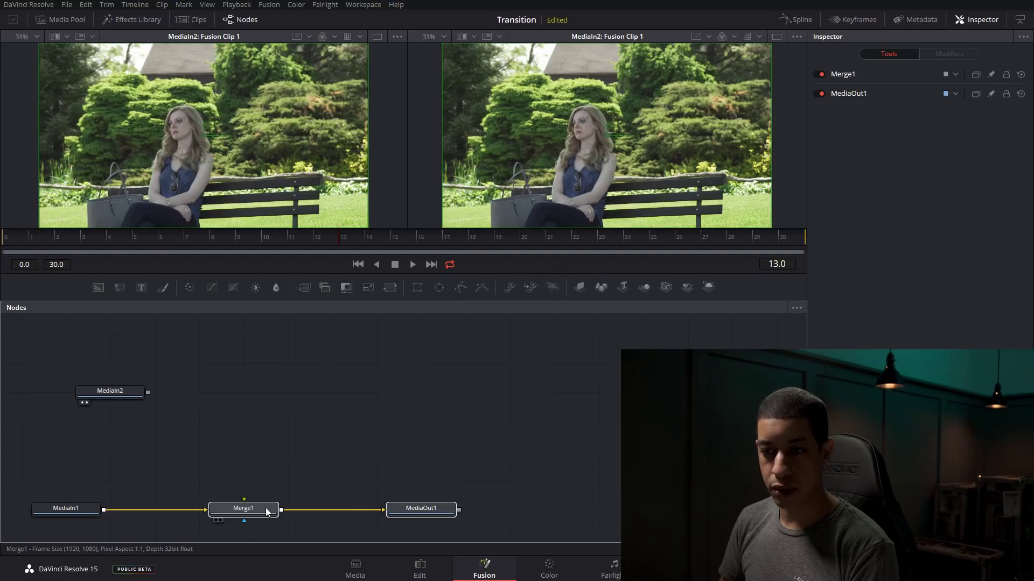
click(379, 444)
drag(130, 391, 86, 361)
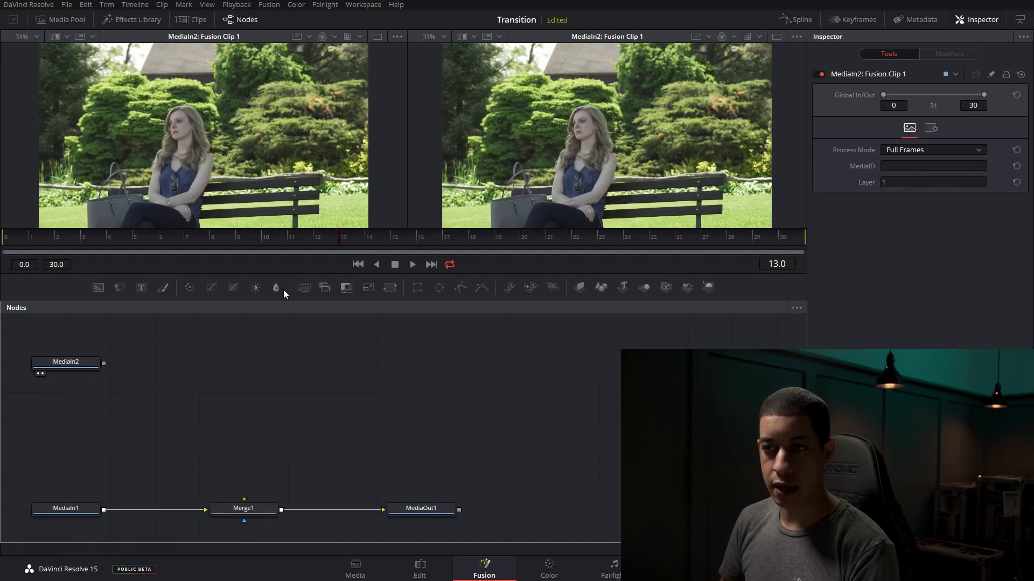
Step: Add a Merge node with MediaIn2 as its foreground and a new Background node with alpha 0.0 as its background
drag(307, 291, 155, 358)
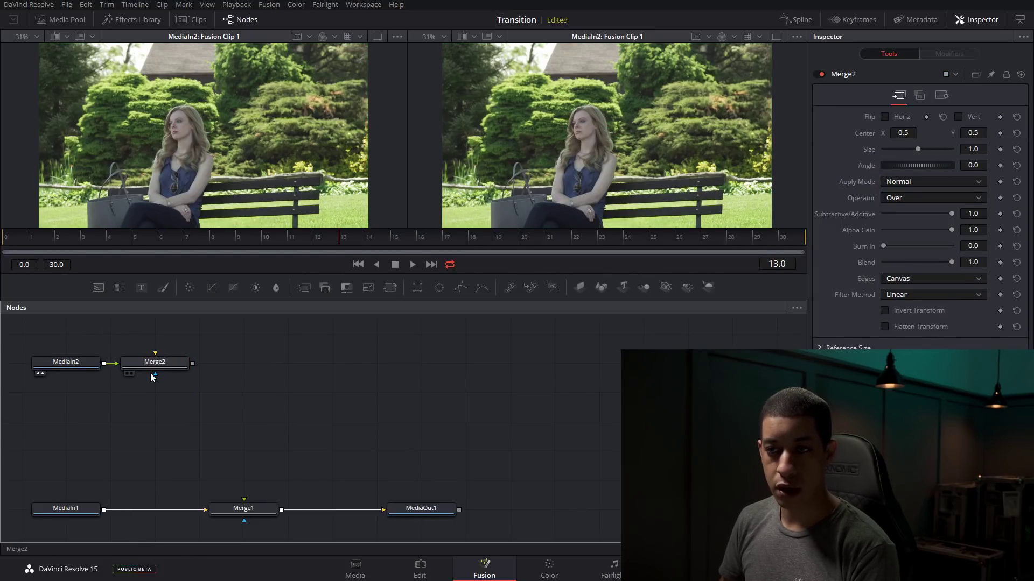
drag(98, 286, 61, 393)
drag(950, 332, 816, 335)
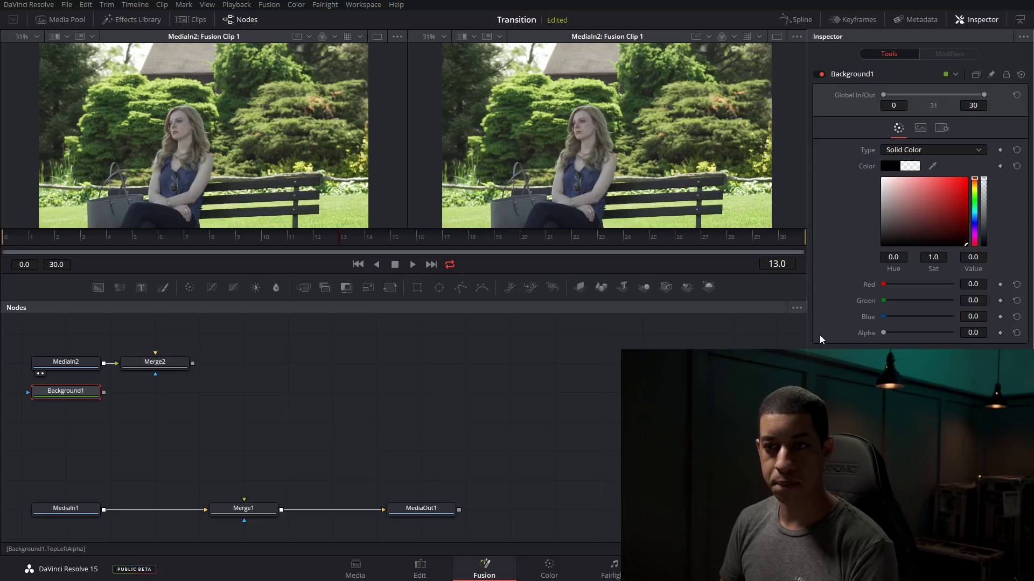
drag(104, 392, 155, 375)
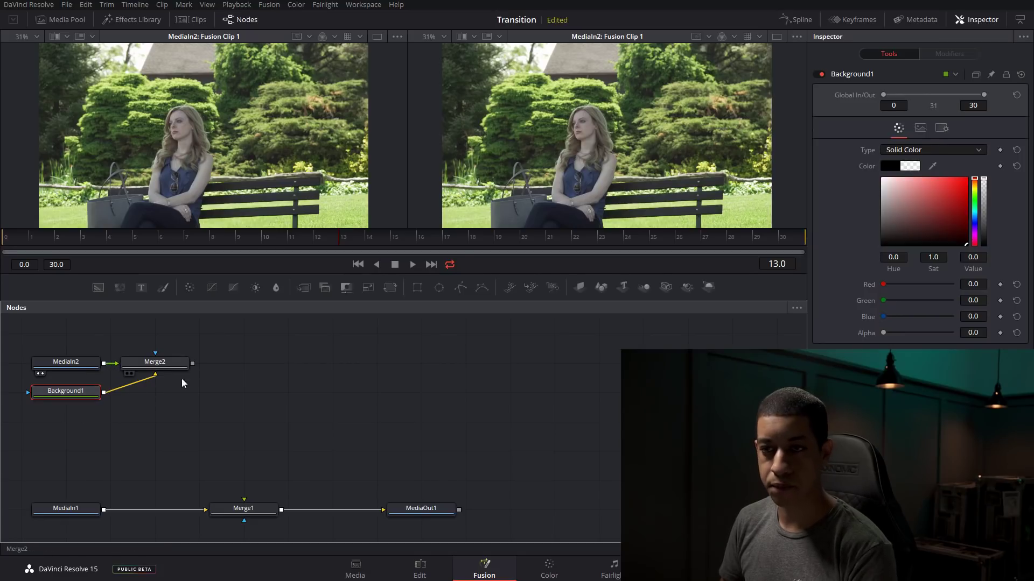
Step: Display Merge2 in the first viewer and attach a Rectangle mask to its effect mask input
click(165, 363)
key(1)
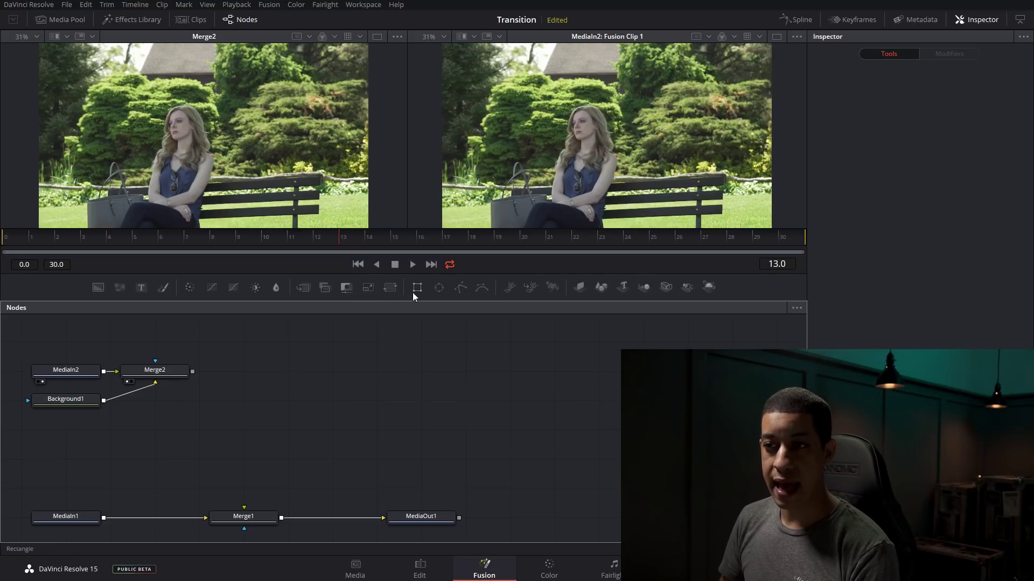
drag(414, 293, 164, 373)
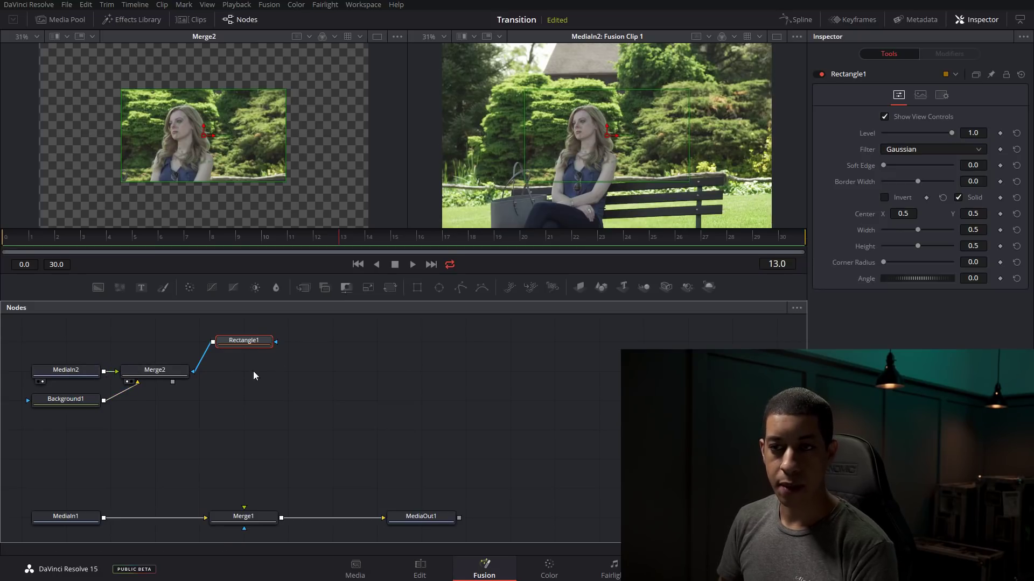
Step: Inspect the Background1 settings and view MediaIn1 and MediaIn2 one after the other in the first viewer
click(50, 404)
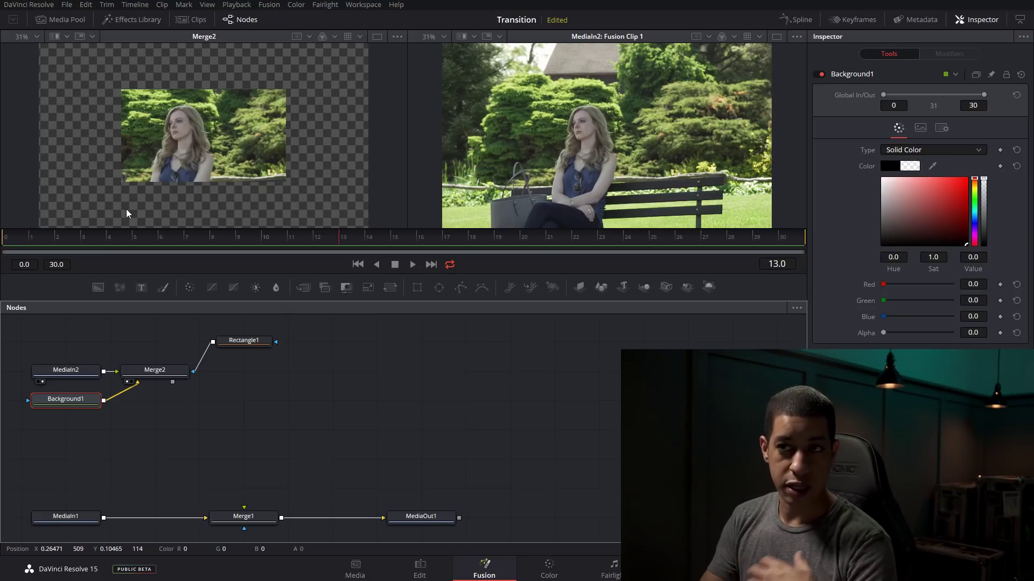
click(84, 516)
key(1)
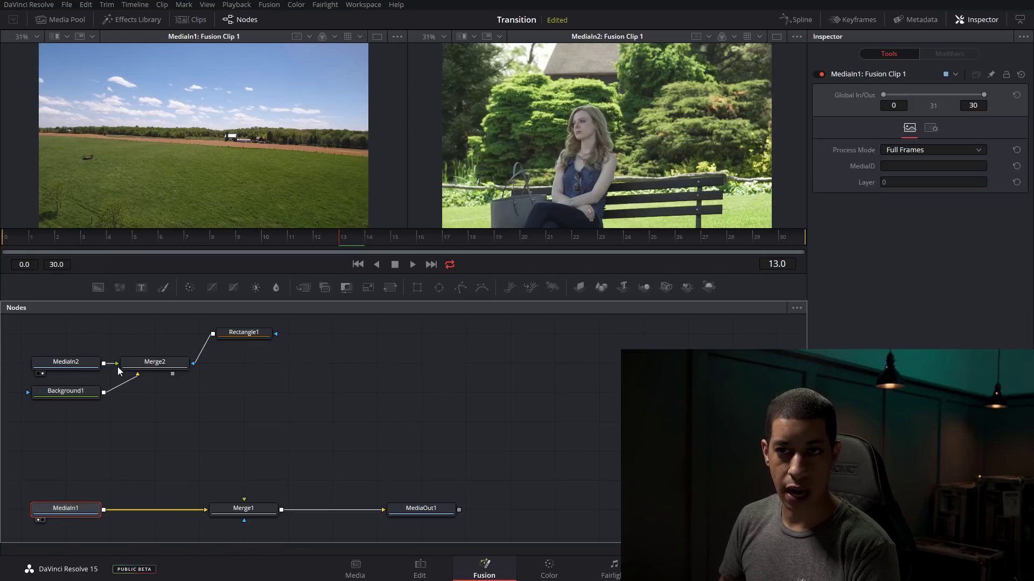
click(68, 367)
key(1)
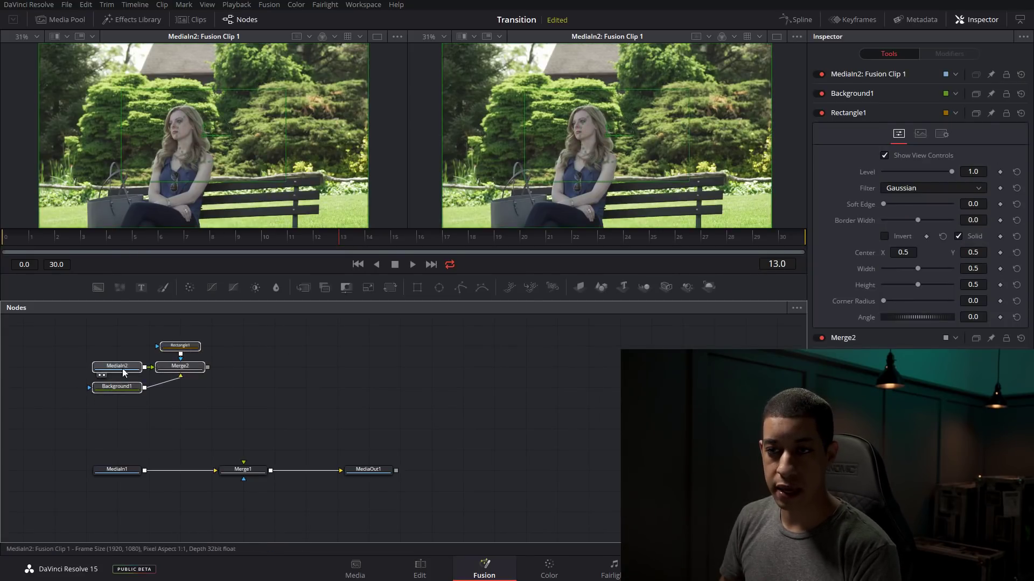
Step: Move the Rectangle1 node further above Merge2 and display its mask in the first viewer
click(121, 373)
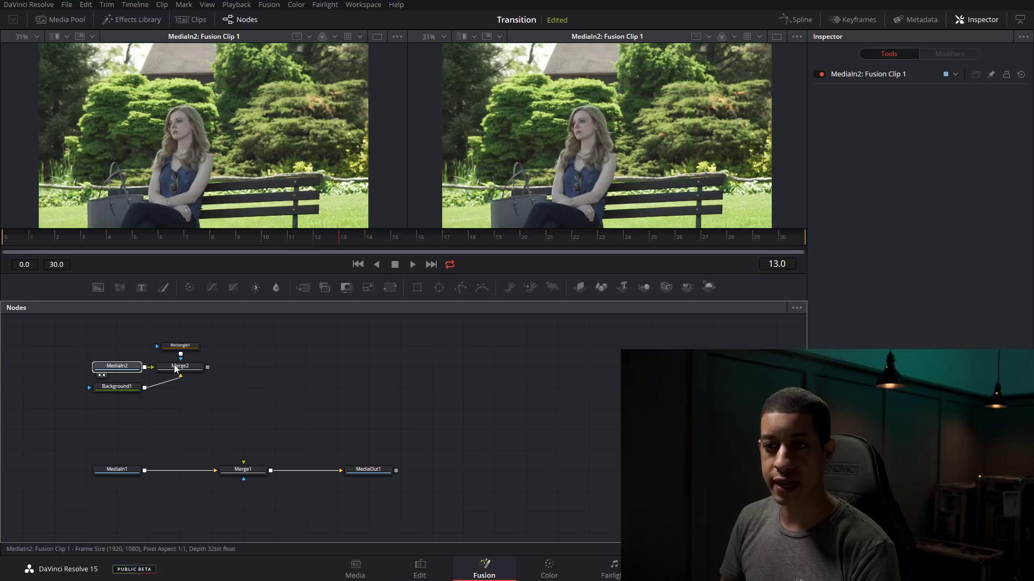
drag(188, 342, 189, 330)
key(1)
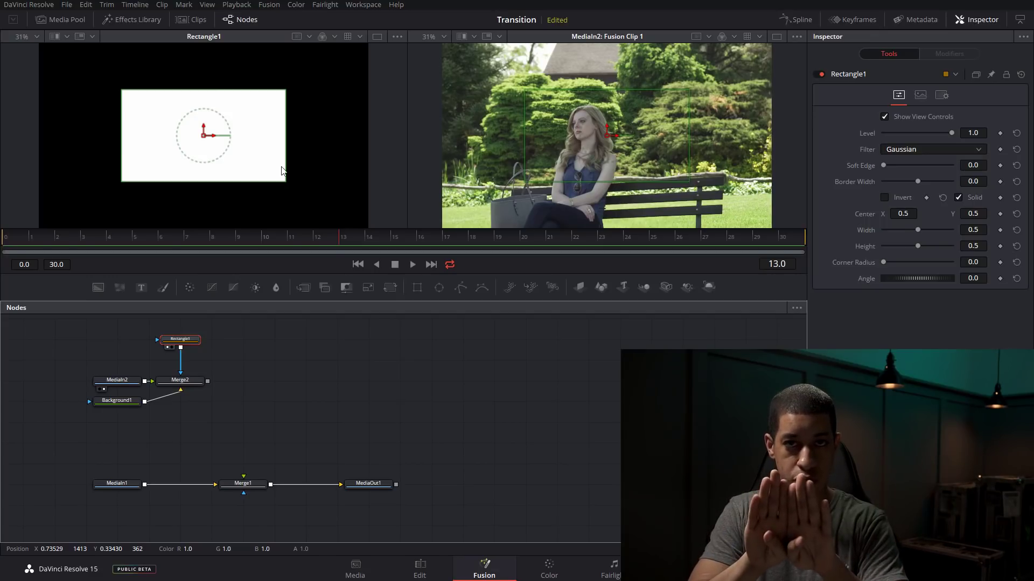
Step: Set Rectangle1's Height to 1.0 and its Center X to 0.25 so it covers the frame's left half
click(150, 320)
click(177, 339)
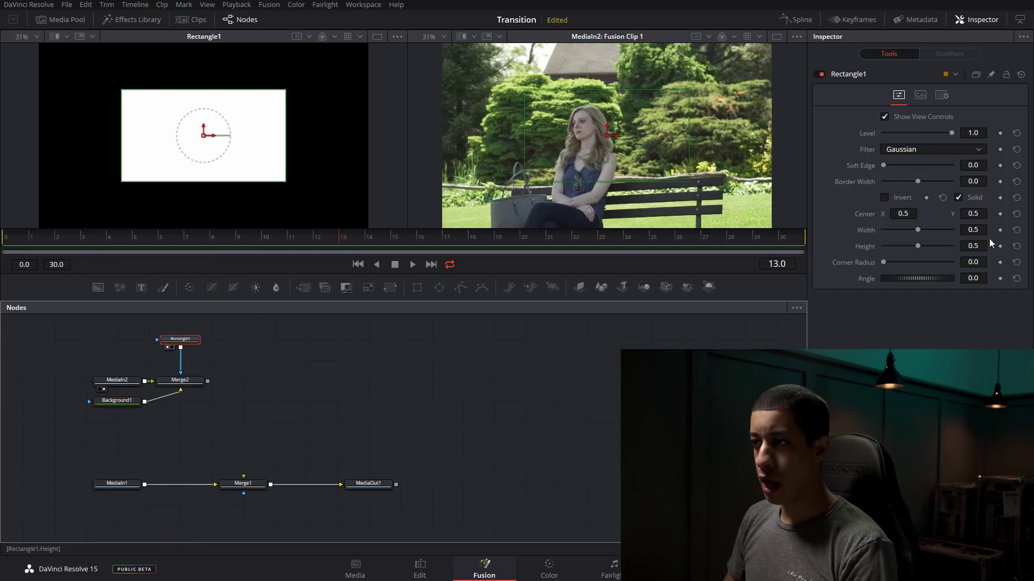
drag(911, 249, 1008, 244)
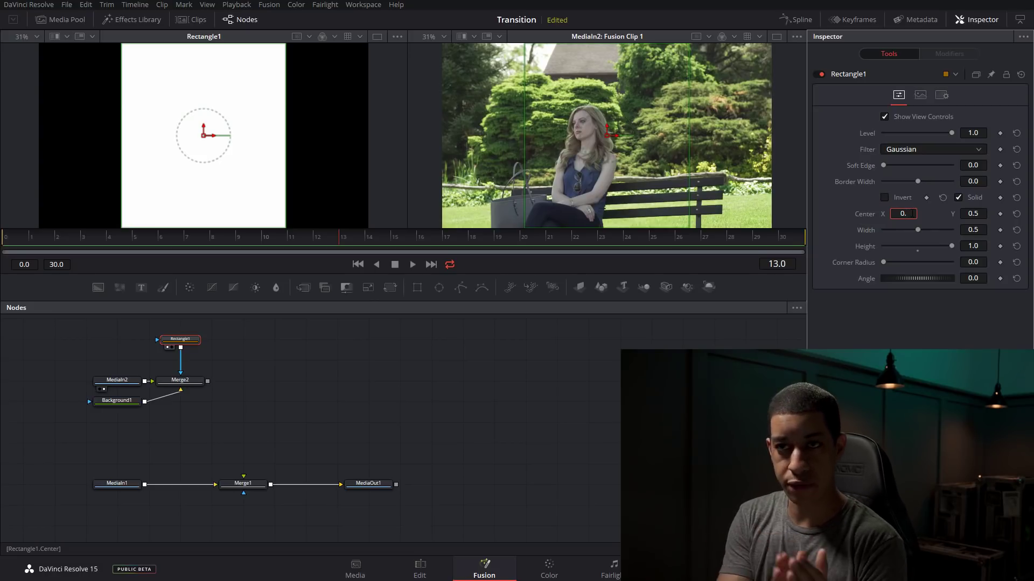
text(25)
key(Tab)
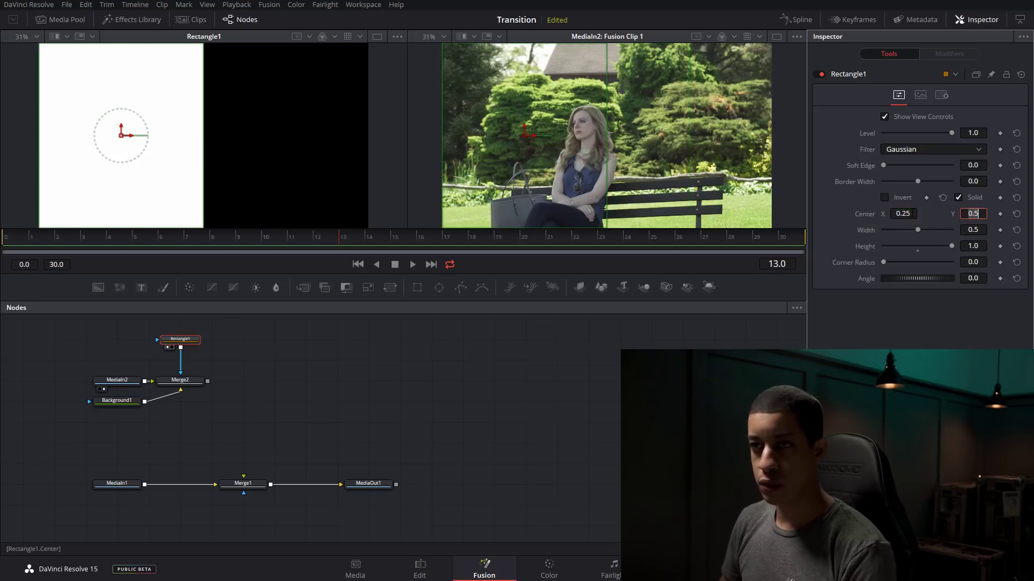
click(236, 357)
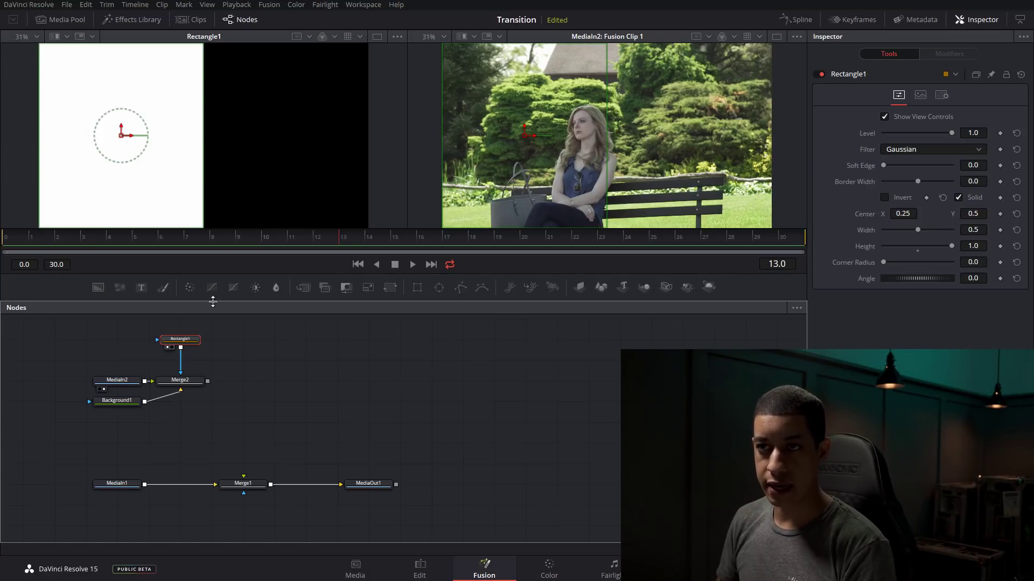
Step: Add a second Rectangle mask above Rectangle1, connect it into Rectangle1 and check Rectangle1's Paint Mode
drag(417, 288, 185, 324)
scroll(211, 334, up, 1)
drag(204, 340, 180, 360)
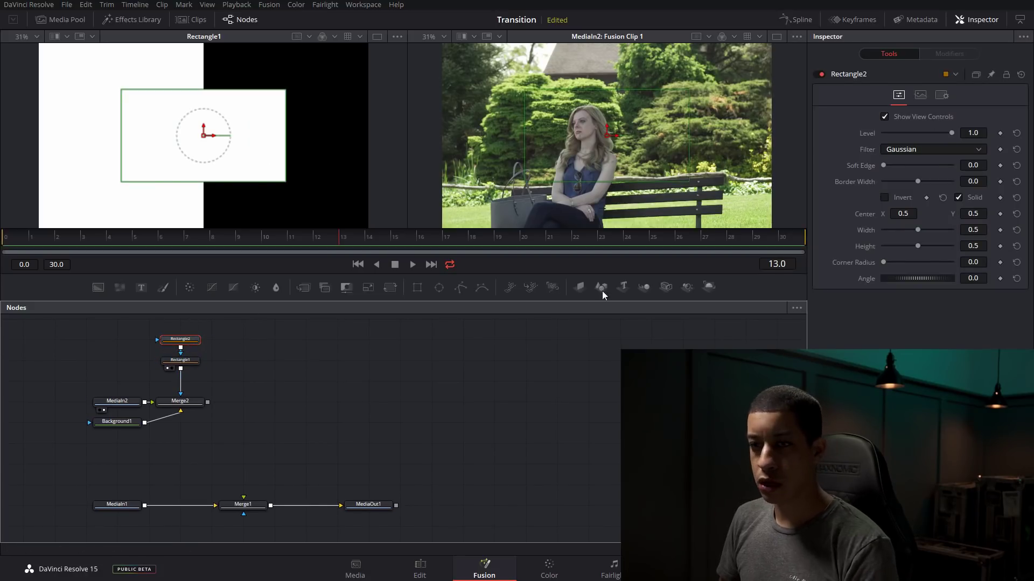
click(231, 368)
click(182, 361)
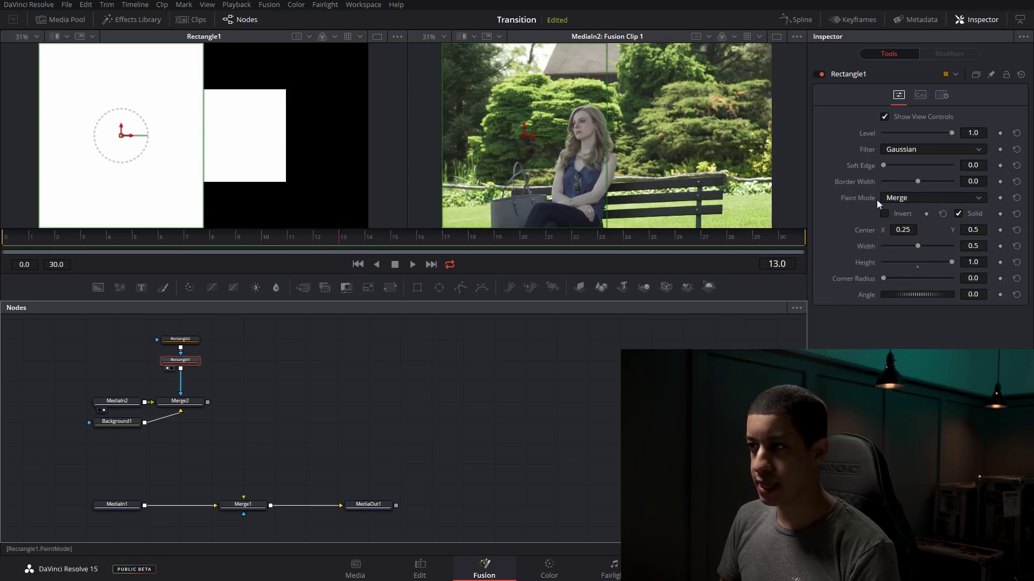
click(269, 372)
Step: Set Rectangle2's Center X to 0.75 and its Height to 1.0 so it covers the frame's right half
click(197, 341)
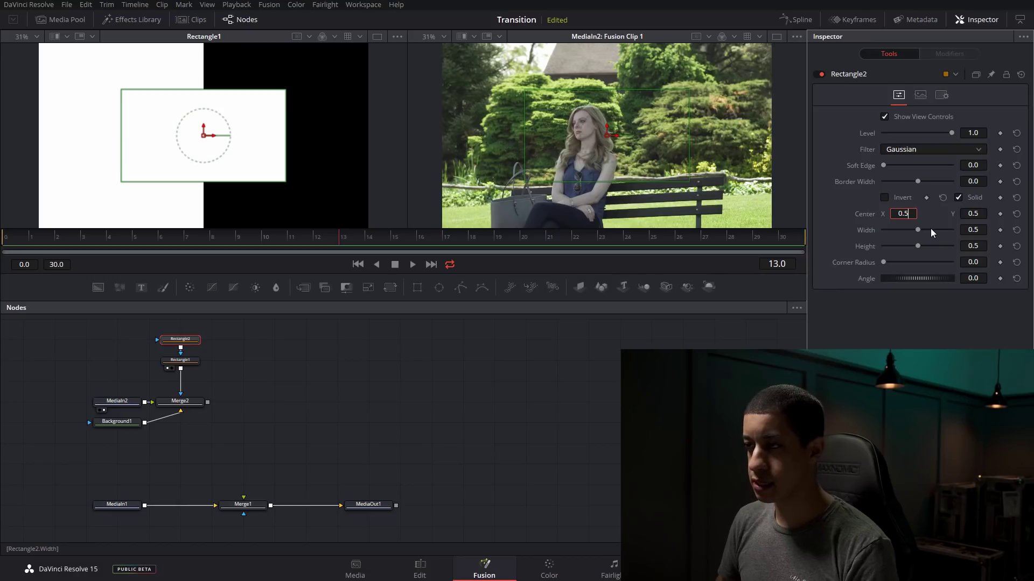
text(0.75)
key(Tab)
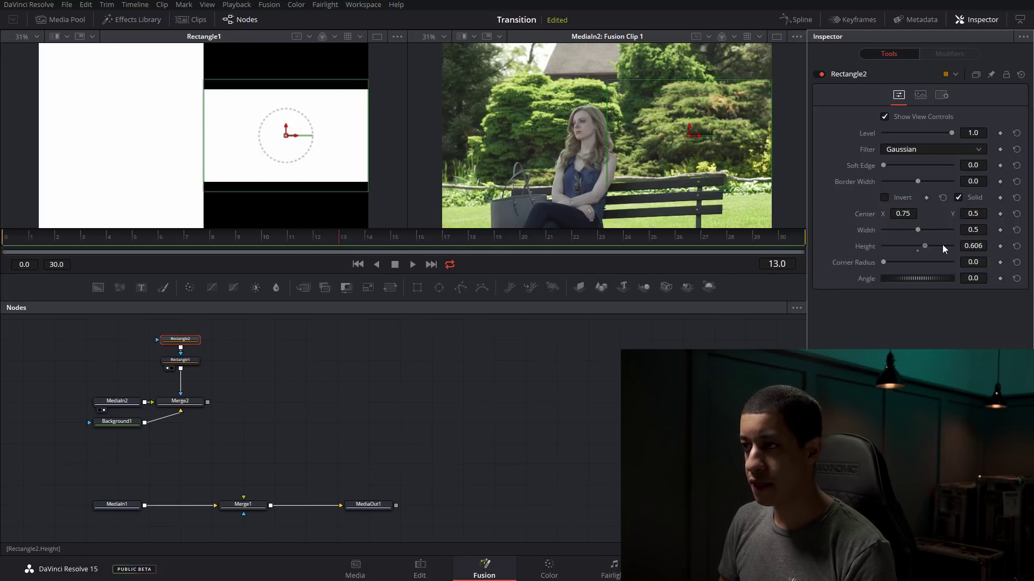
drag(917, 246, 952, 246)
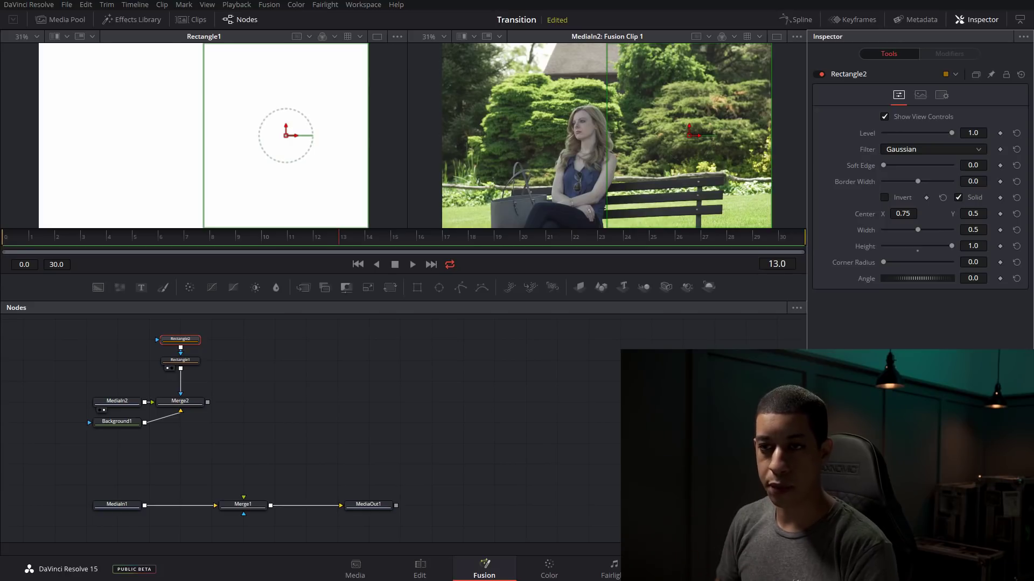
Step: Add Center keyframes to both Rectangle2 and Rectangle1 at frame 16
click(7, 240)
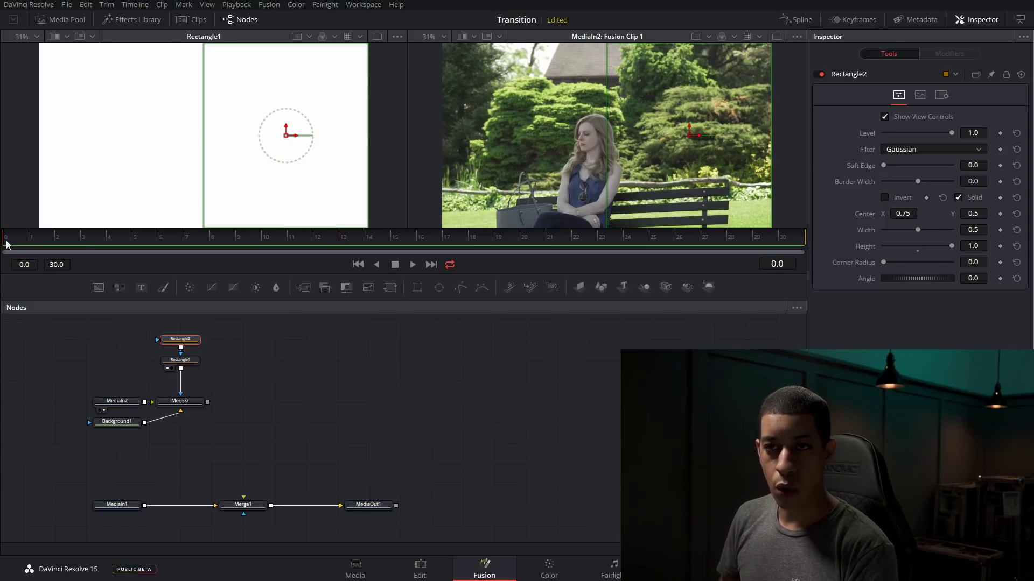
drag(6, 243, 422, 243)
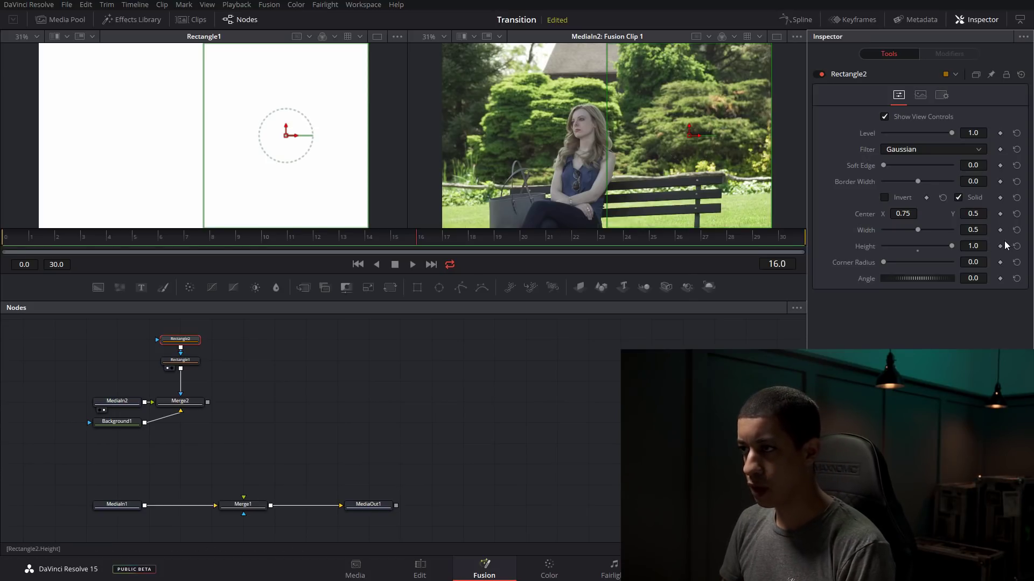
click(999, 214)
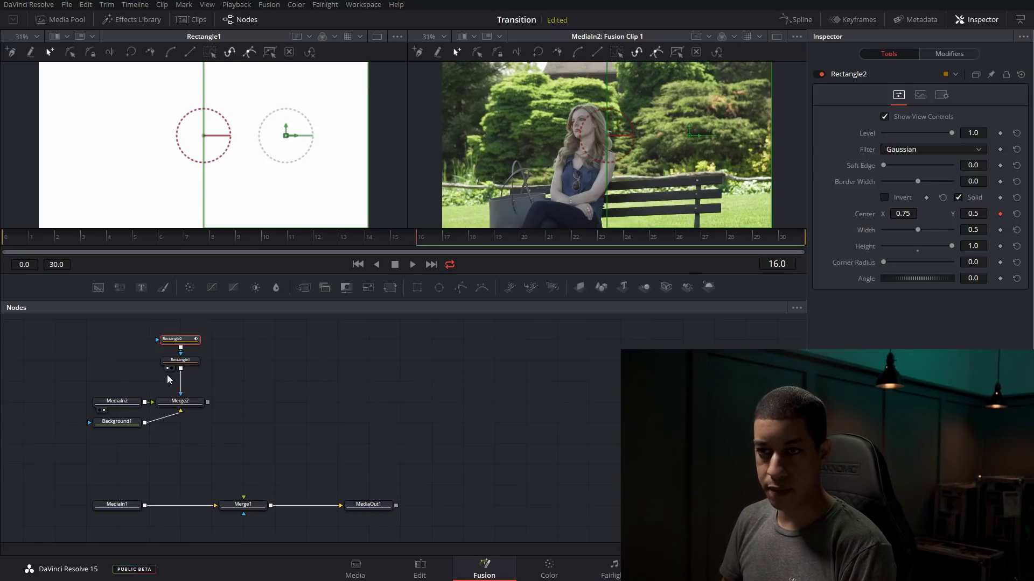
click(180, 360)
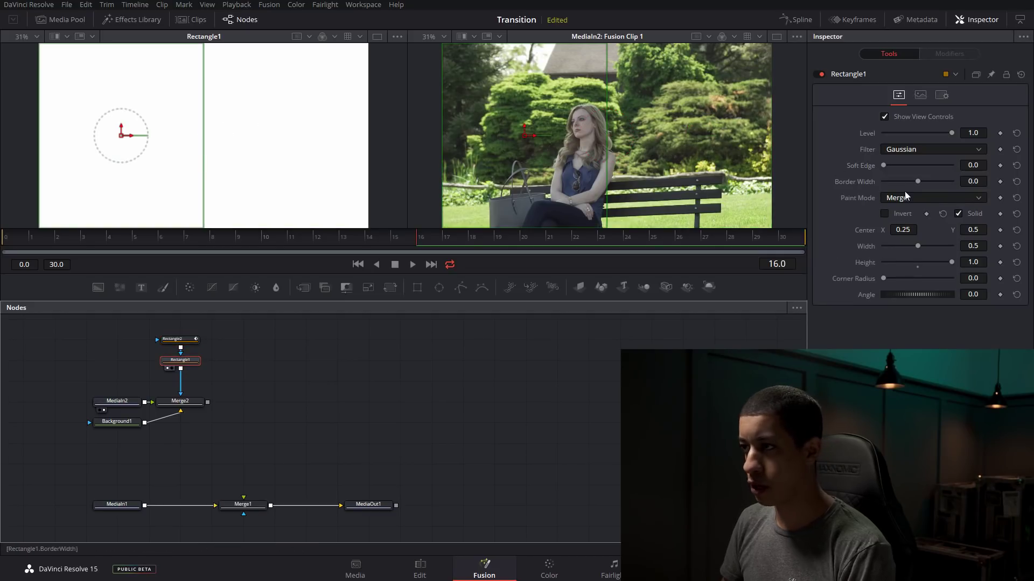
click(1000, 229)
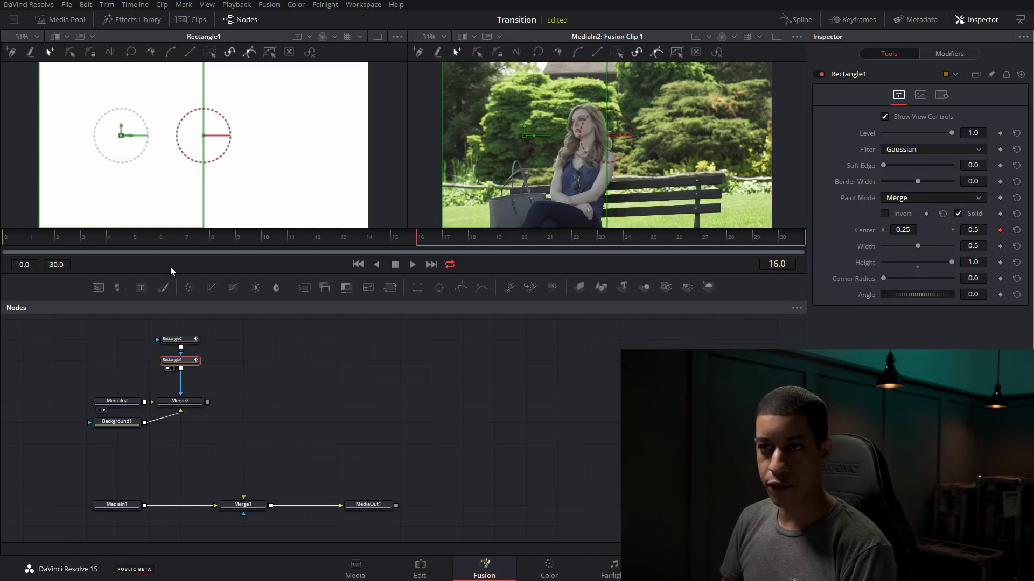
Step: Keyframe Rectangle1's Center X at -0.25 on frame 0
drag(190, 247, 2, 252)
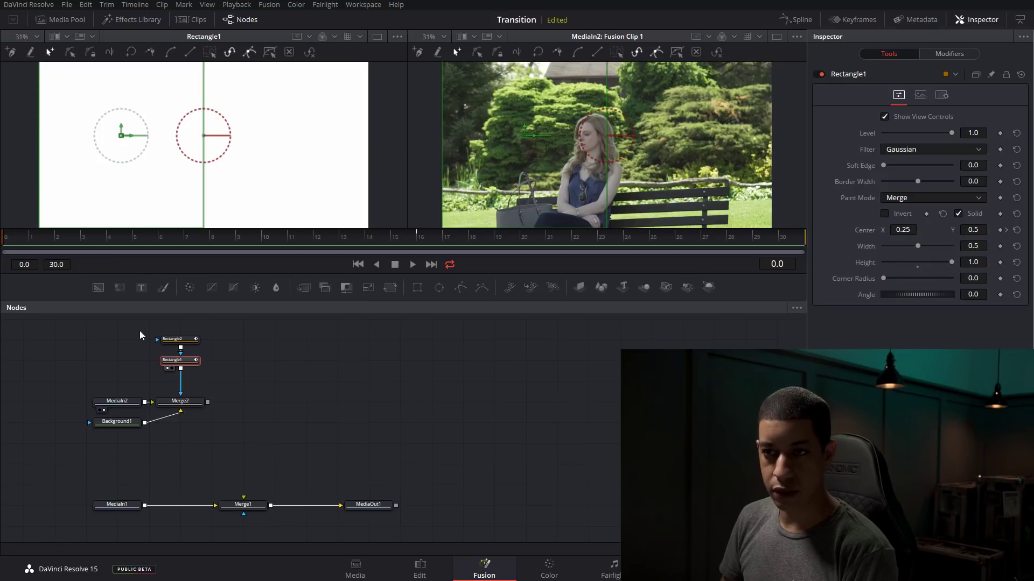
click(120, 130)
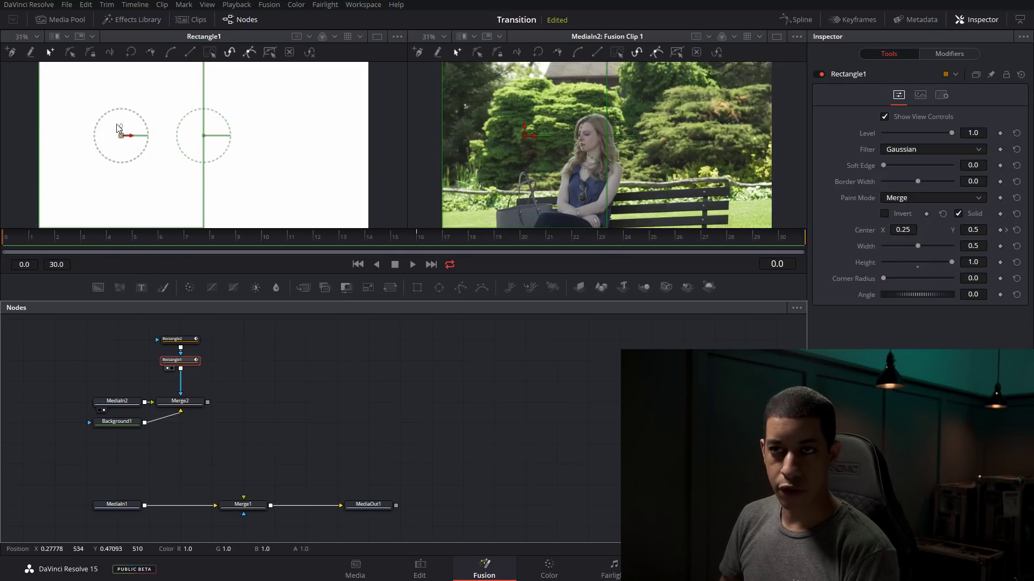
click(903, 230)
text(-)
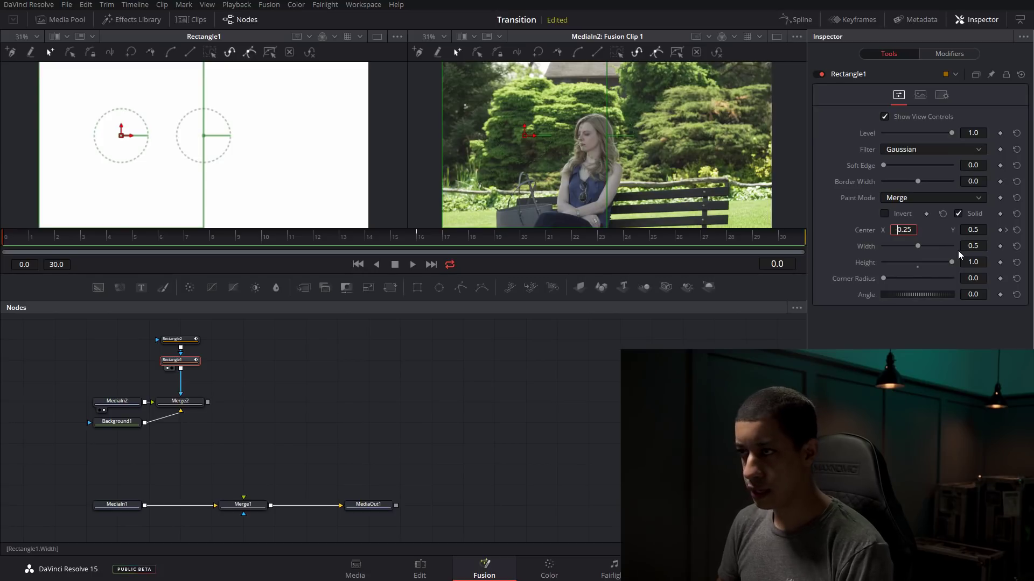
key(Tab)
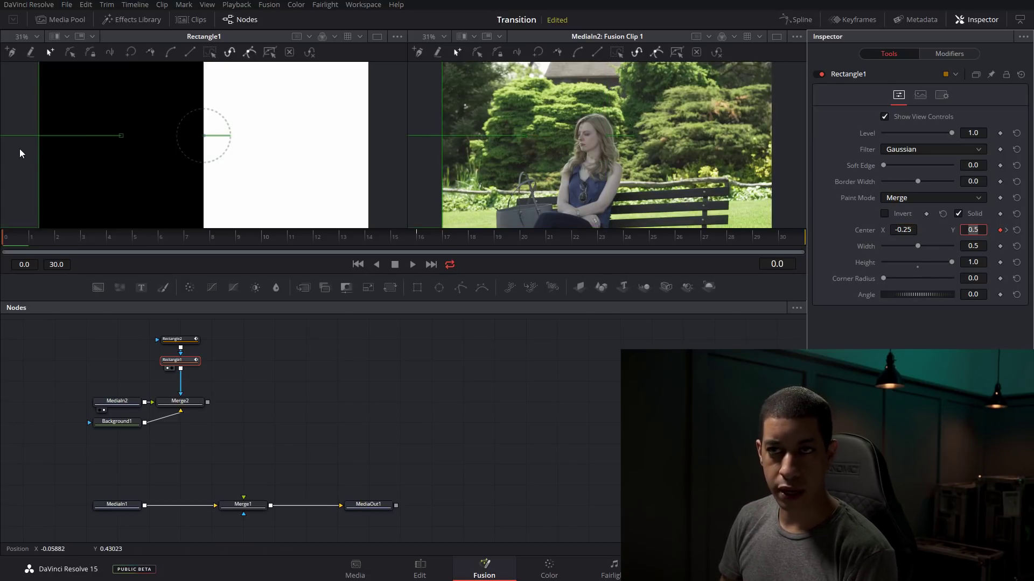
Step: Keyframe Rectangle2's Center X at 1.25 on frame 0 and play back the mask animation
scroll(20, 149, down, 3)
click(176, 339)
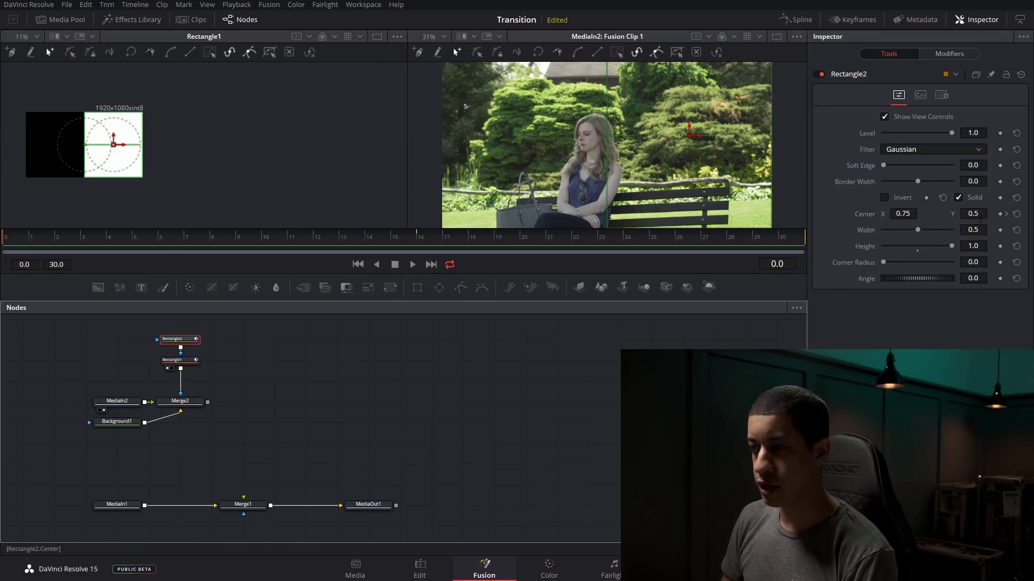
click(910, 214)
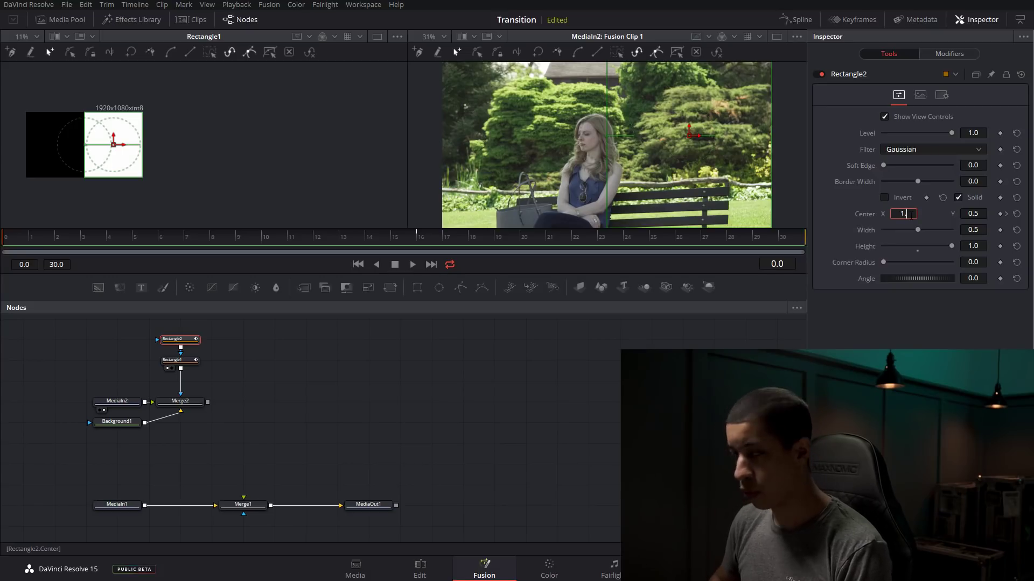
text(1.25)
key(Tab)
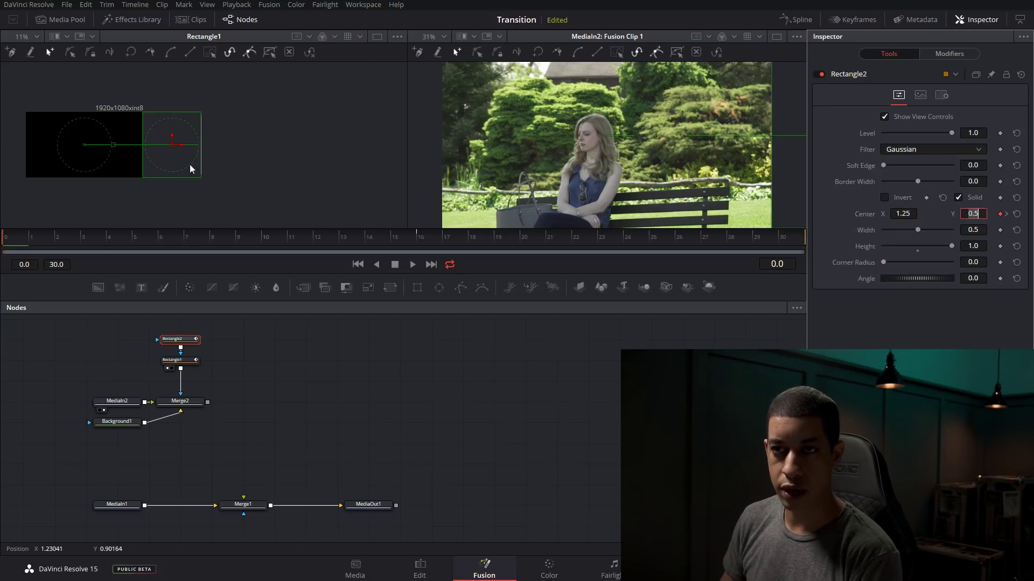
click(418, 266)
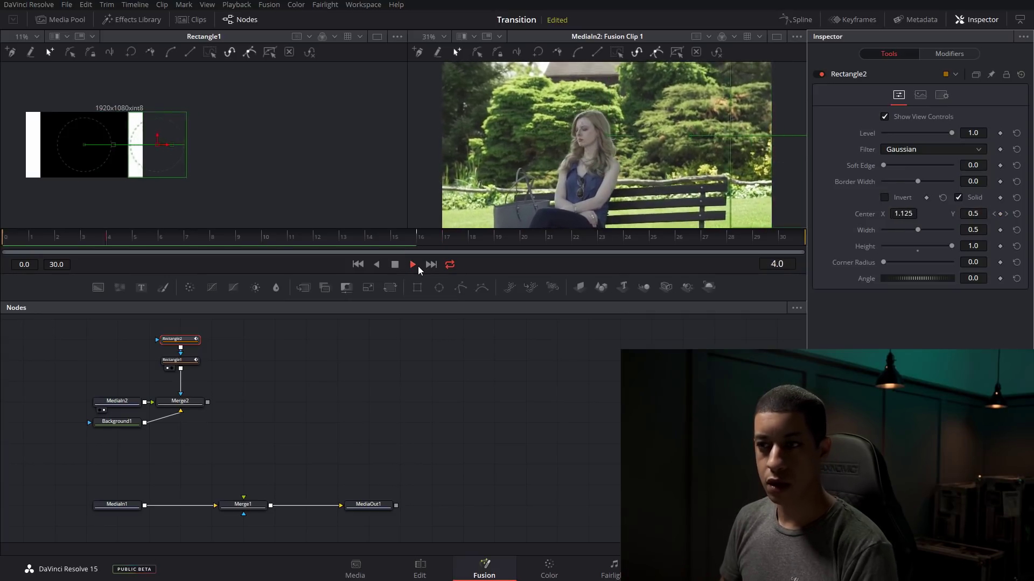
click(395, 264)
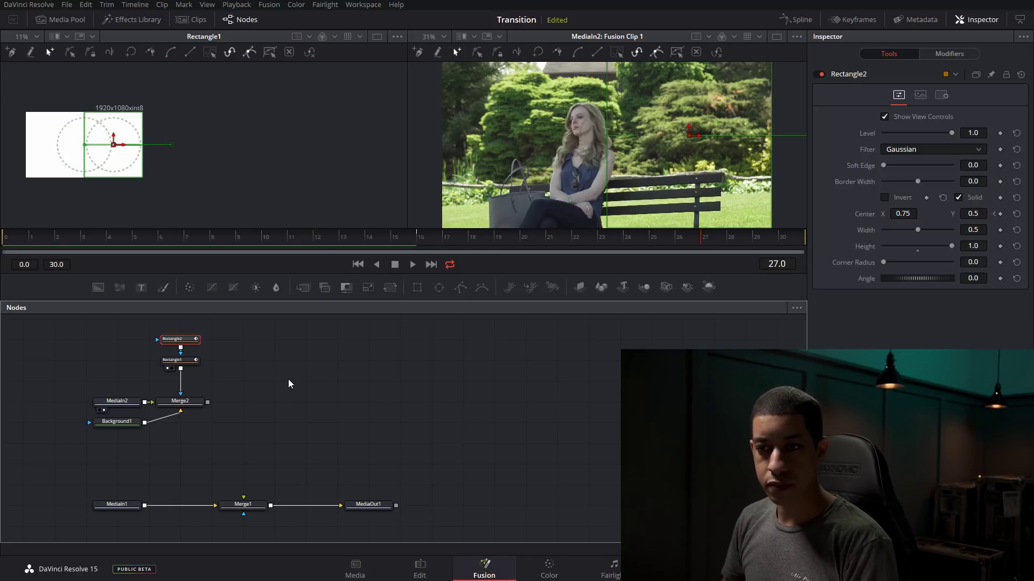
Step: Add a Blur node, feed it from Merge2's output and show it fitted in the first viewer
click(282, 415)
right_click(264, 412)
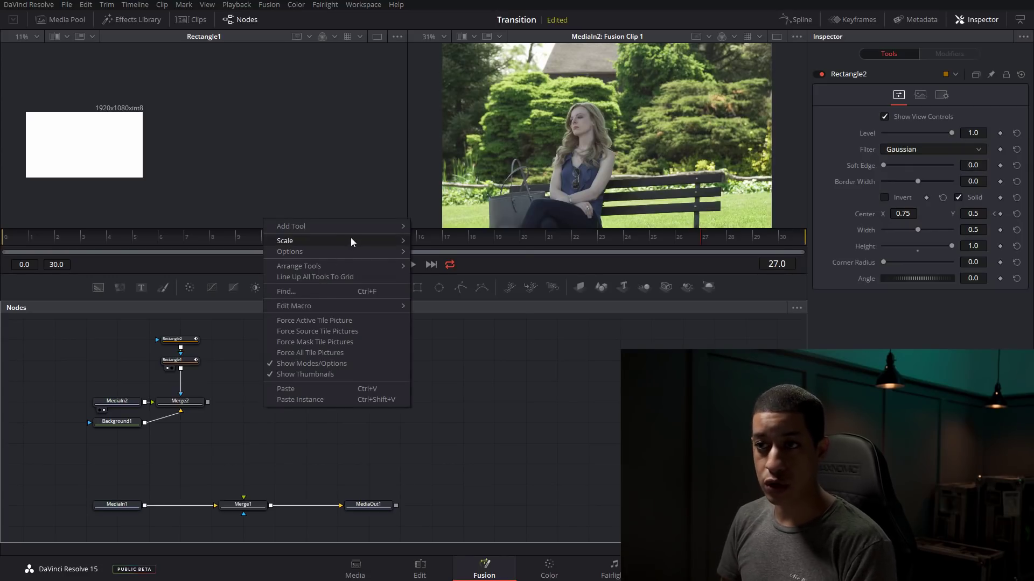
mouse_move(360, 231)
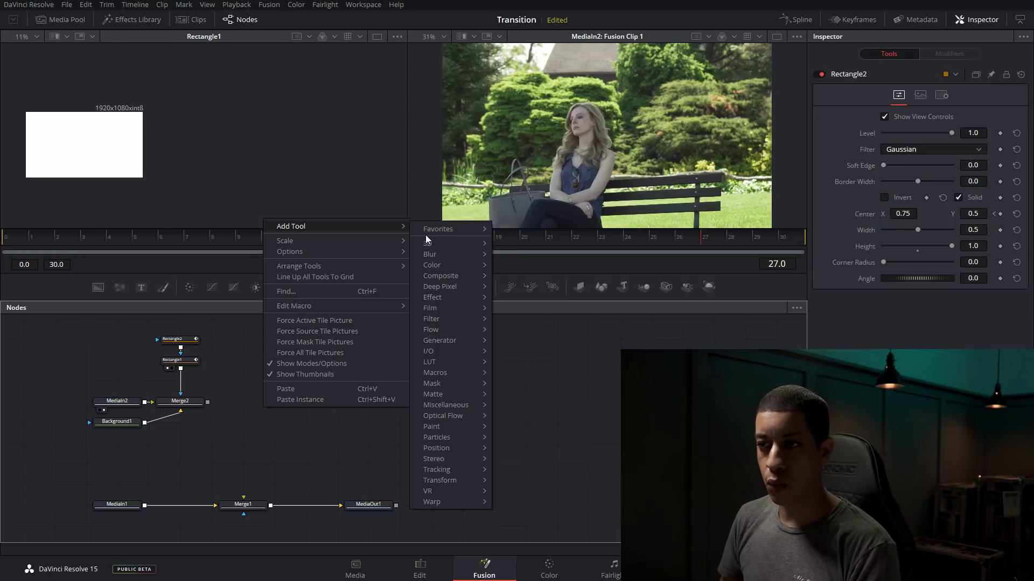
mouse_move(429, 257)
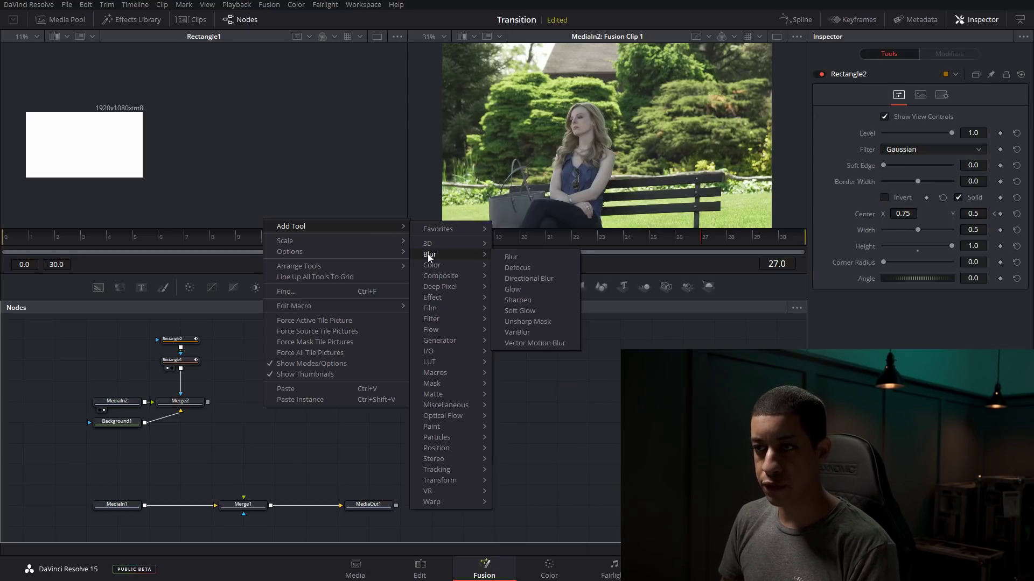
click(525, 256)
drag(207, 402, 278, 407)
key(1)
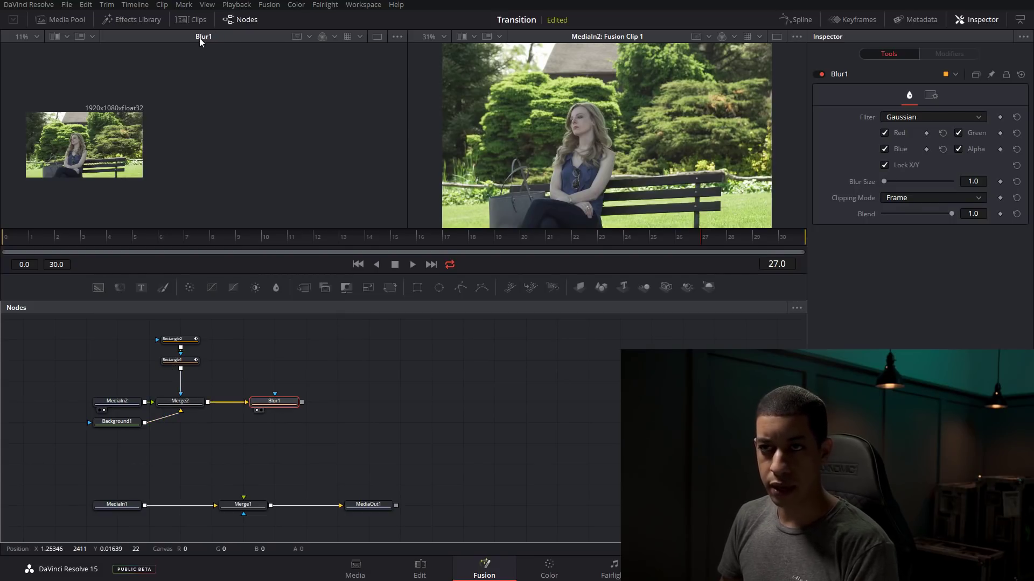
drag(174, 134, 263, 127)
click(37, 37)
click(44, 56)
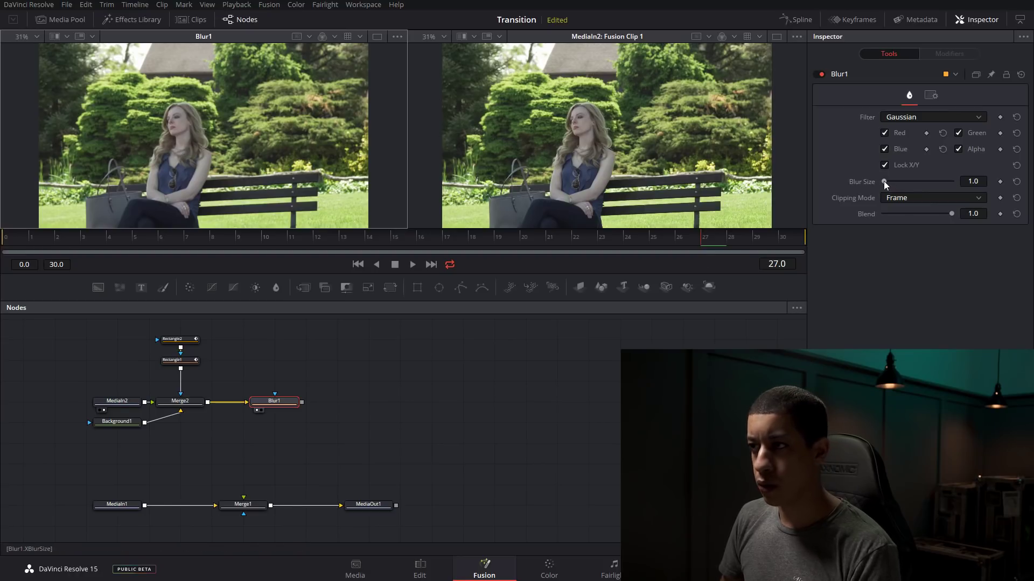
Step: Set Blur1's Blur Size to 7.9 and add a Brightness / Contrast node after it
drag(883, 181, 889, 182)
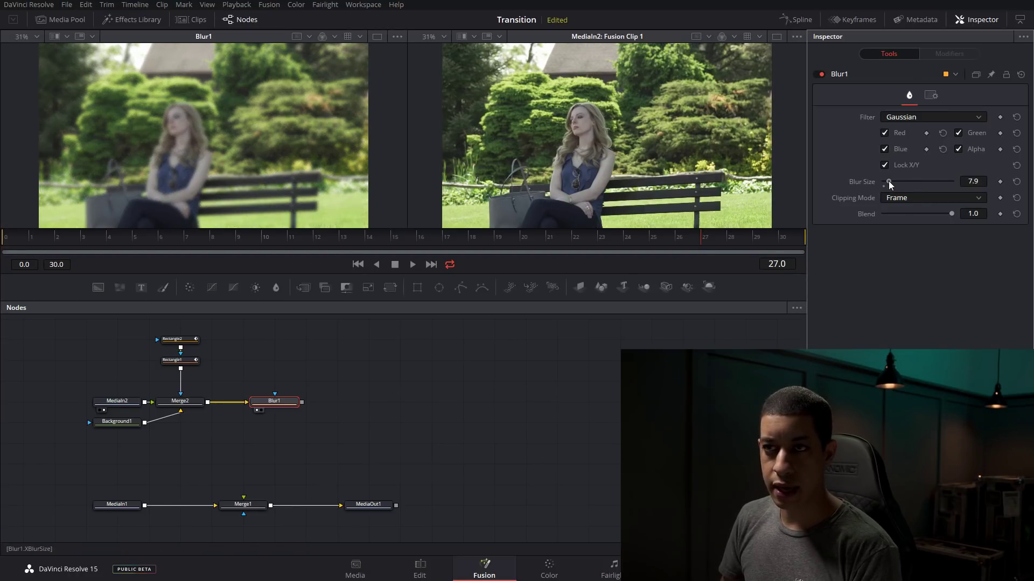
click(281, 401)
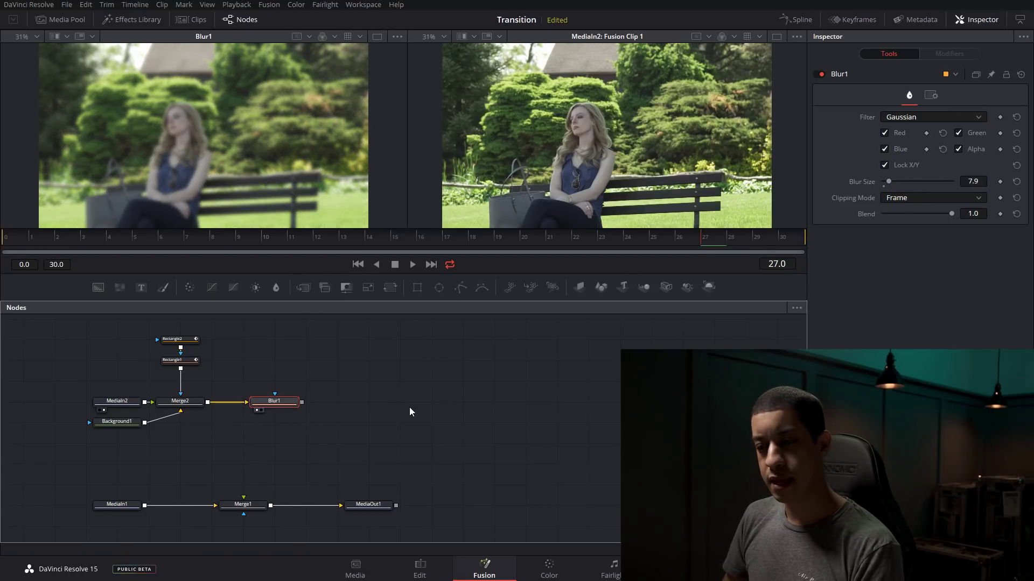
right_click(338, 409)
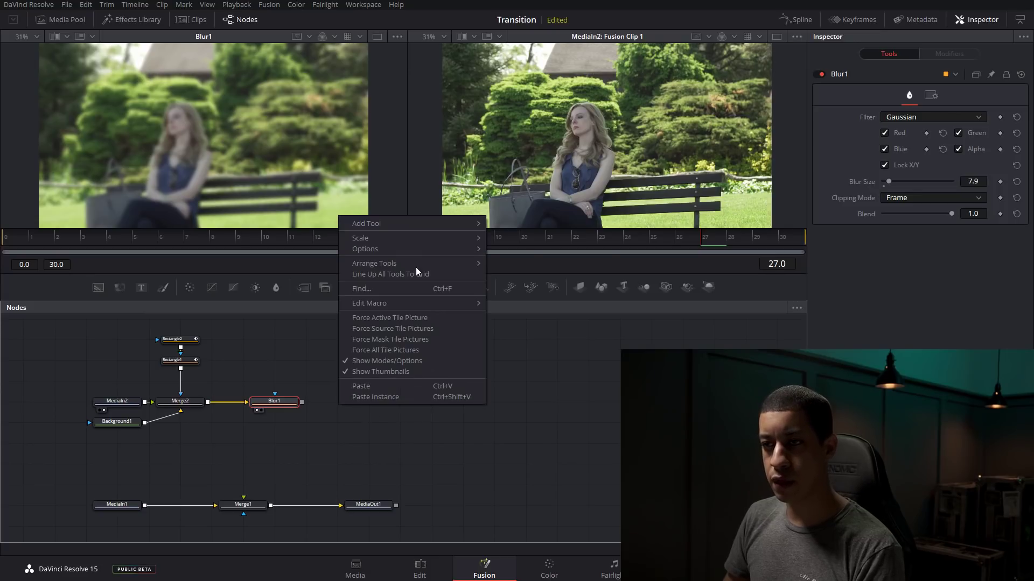
mouse_move(431, 224)
mouse_move(535, 251)
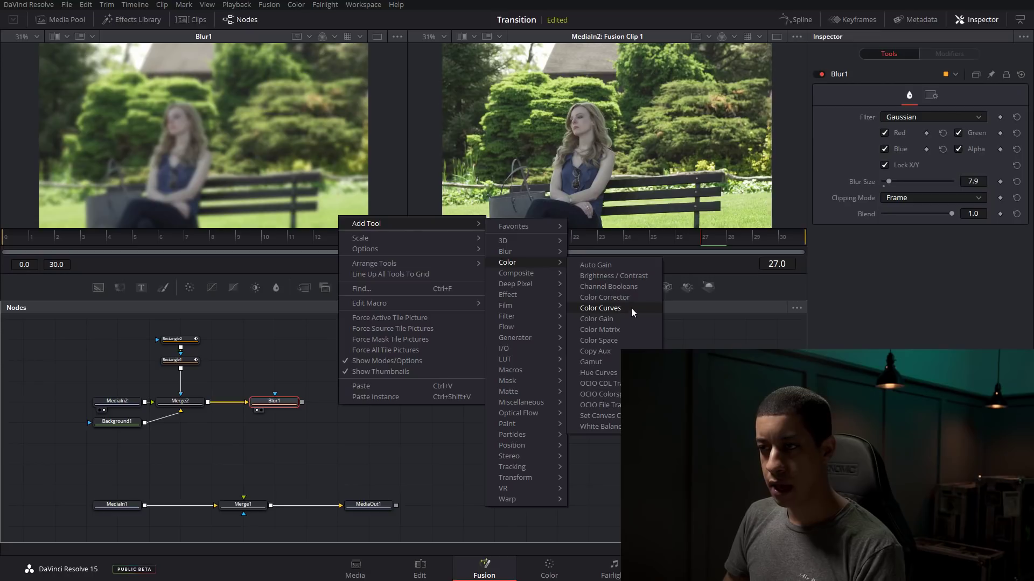
click(626, 277)
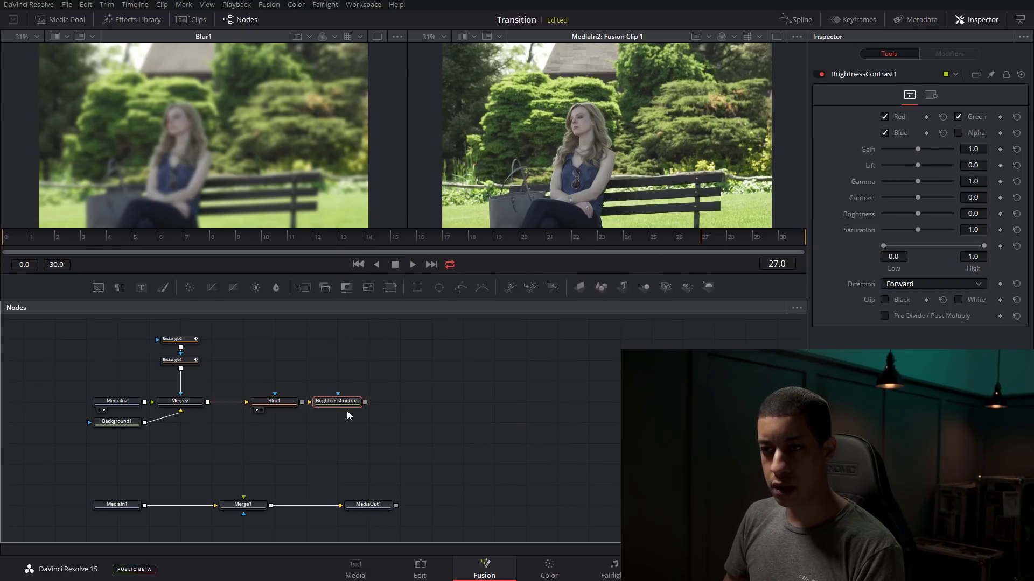
Step: Set the Brightness / Contrast node's Brightness to 0.33 and show it in the first viewer
drag(919, 214, 930, 215)
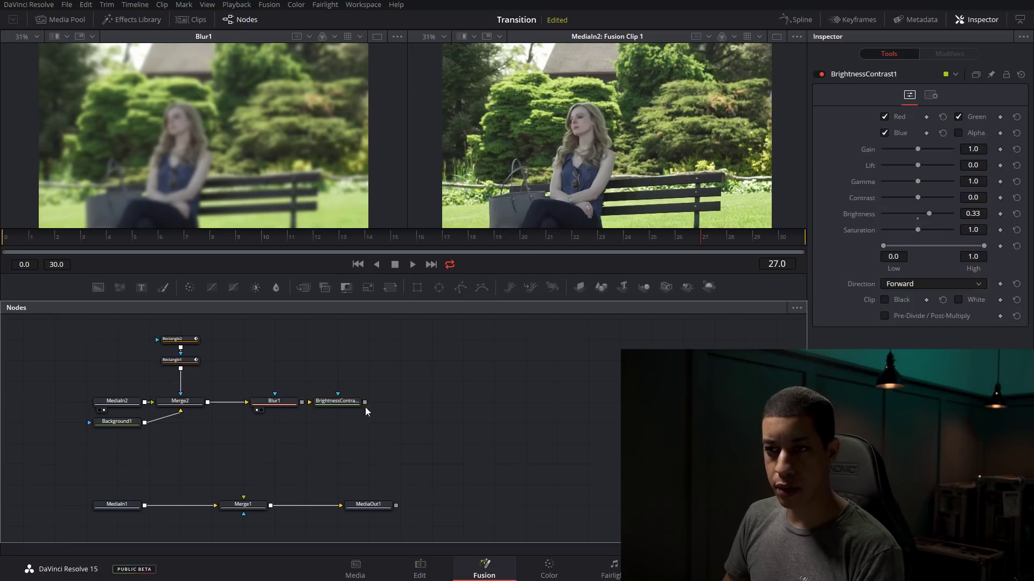
key(1)
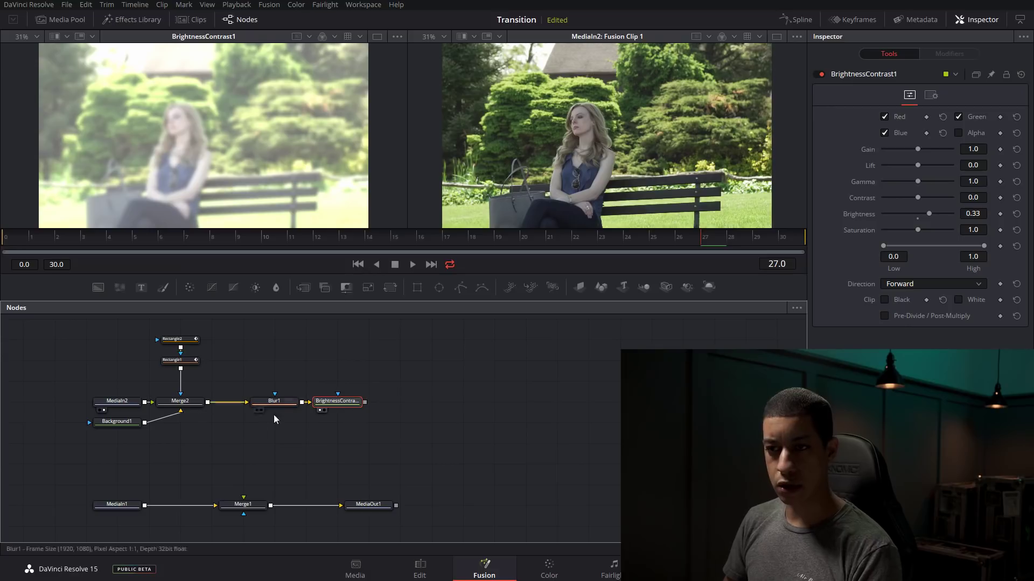
drag(424, 383, 276, 412)
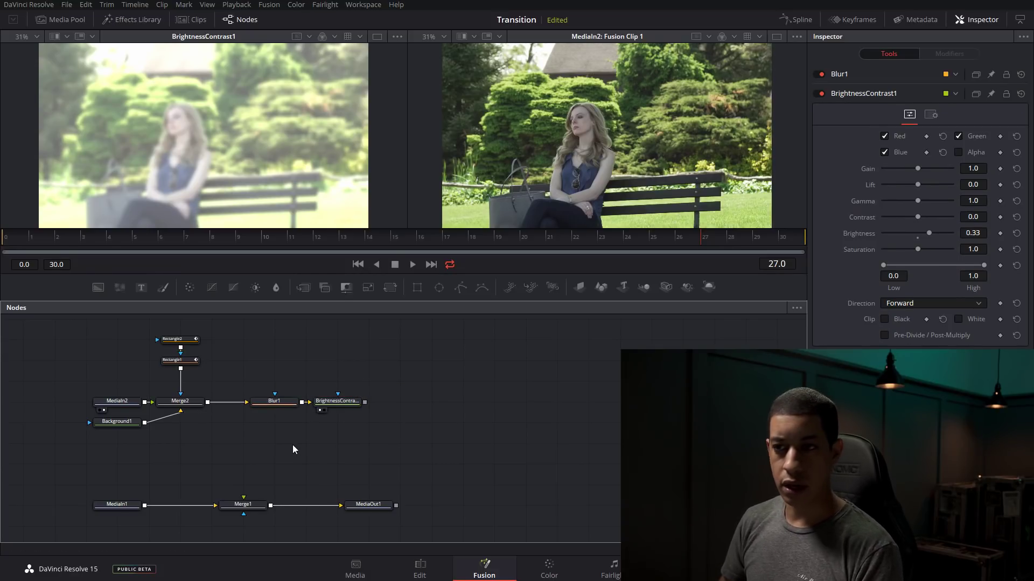
Step: Add a Color Corrector node below Blur1 and show Merge2 in the first viewer
right_click(276, 430)
mouse_move(373, 251)
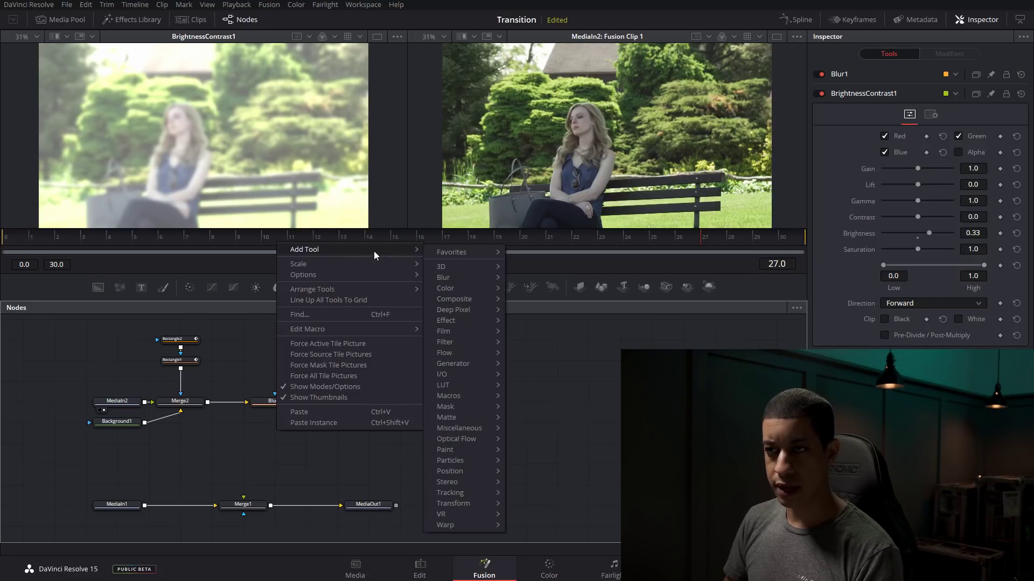
mouse_move(454, 290)
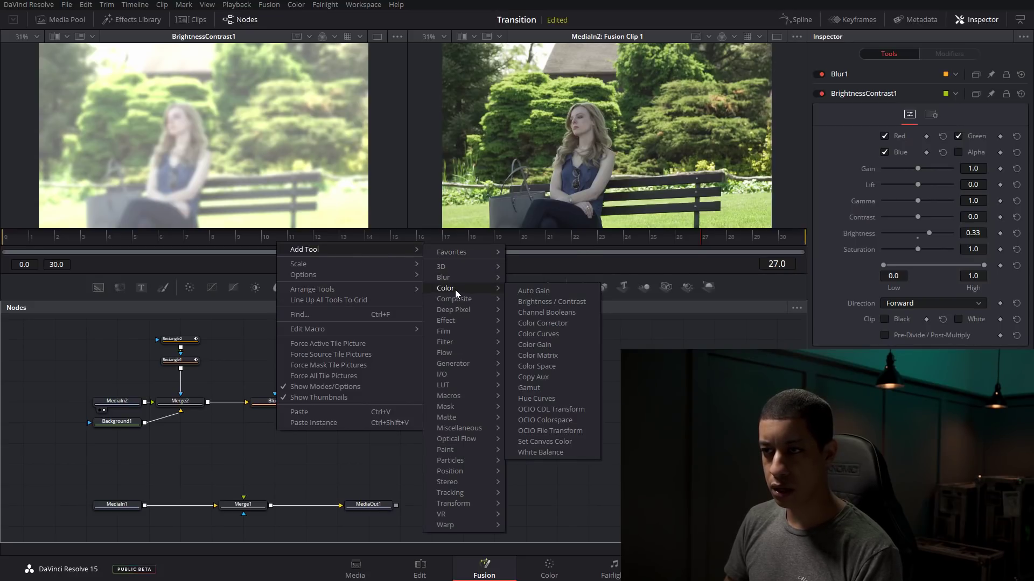
click(573, 324)
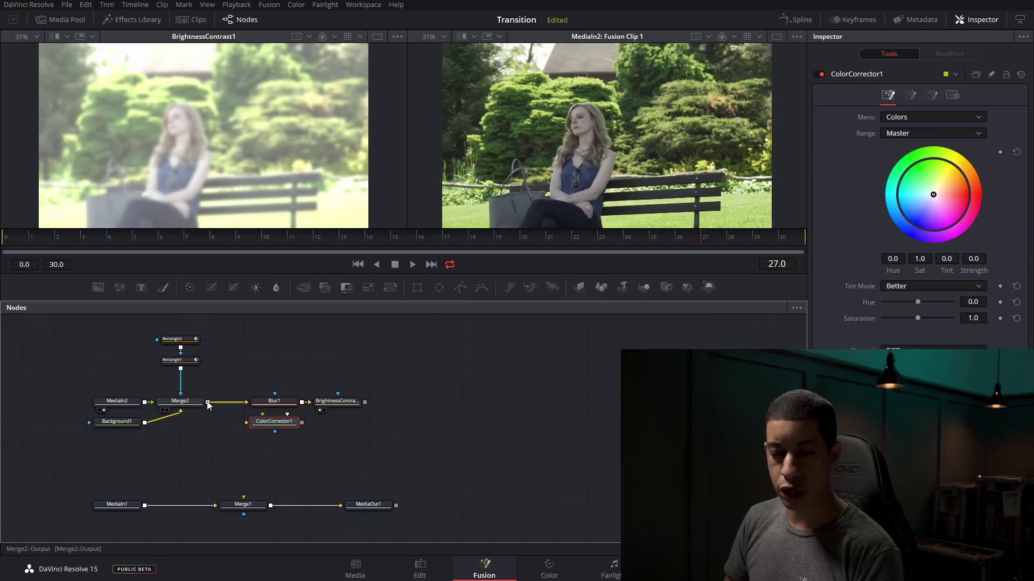
click(183, 405)
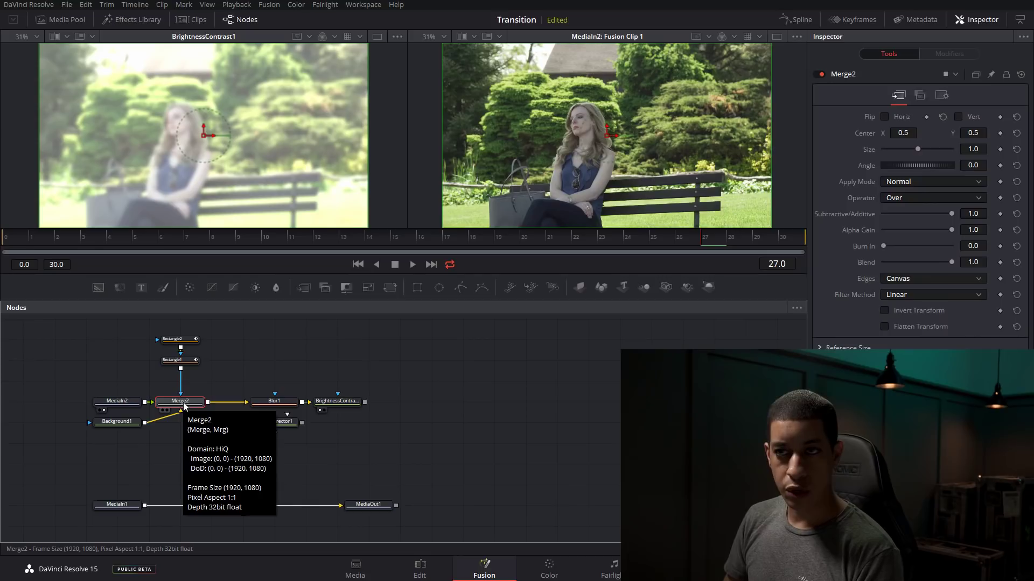
key(1)
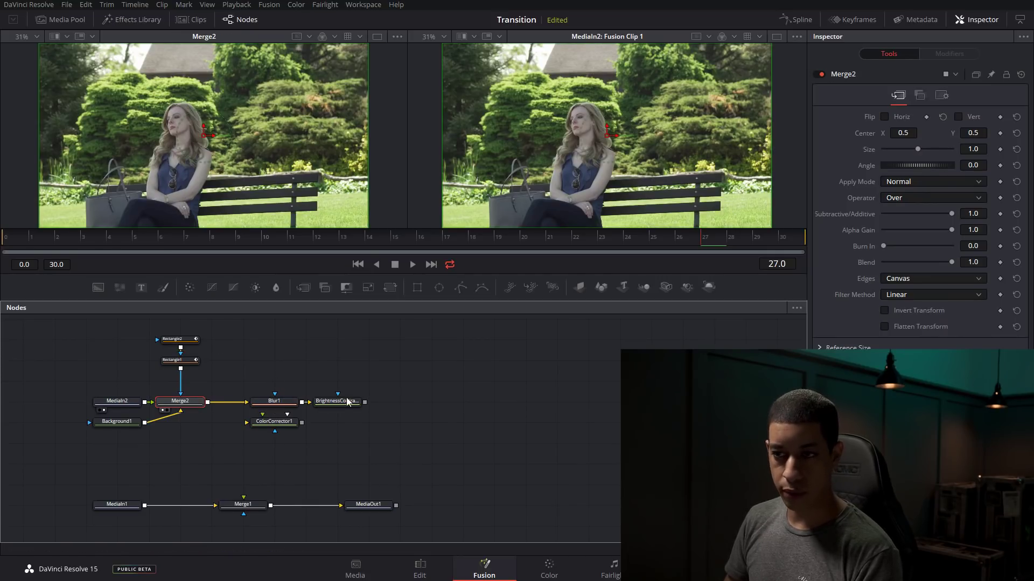
Step: Feed ColorCorrector1 from Merge2's output and tint it blue in the first viewer, with Tint about -0.434 and Strength 0.8393
drag(208, 403, 248, 423)
click(287, 428)
key(1)
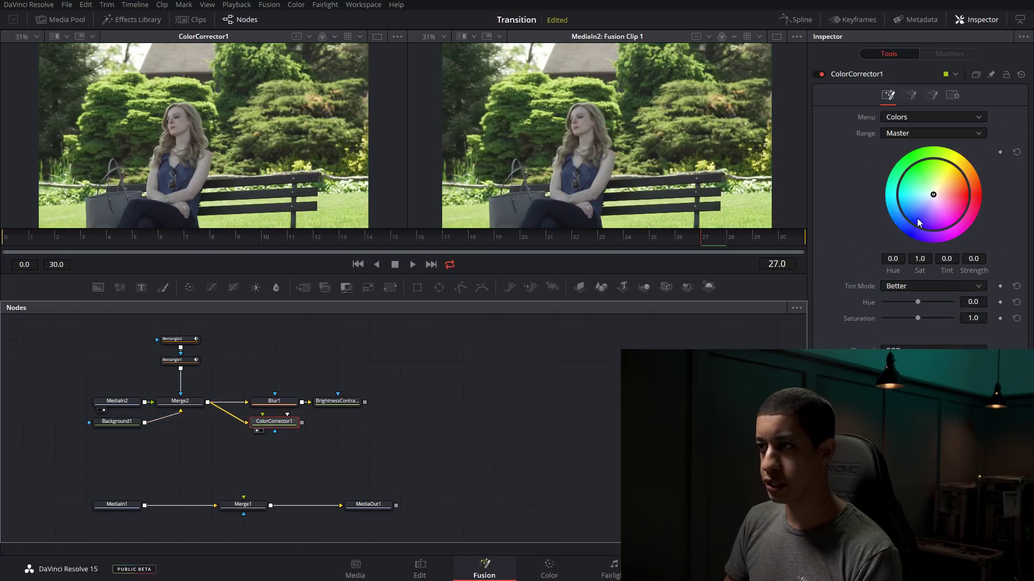
drag(933, 195, 904, 207)
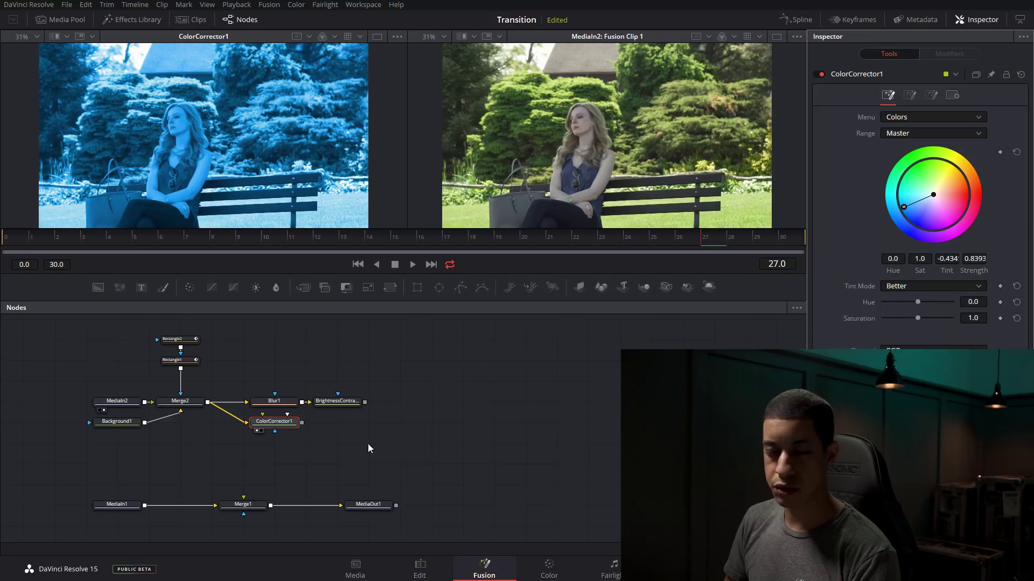
click(321, 442)
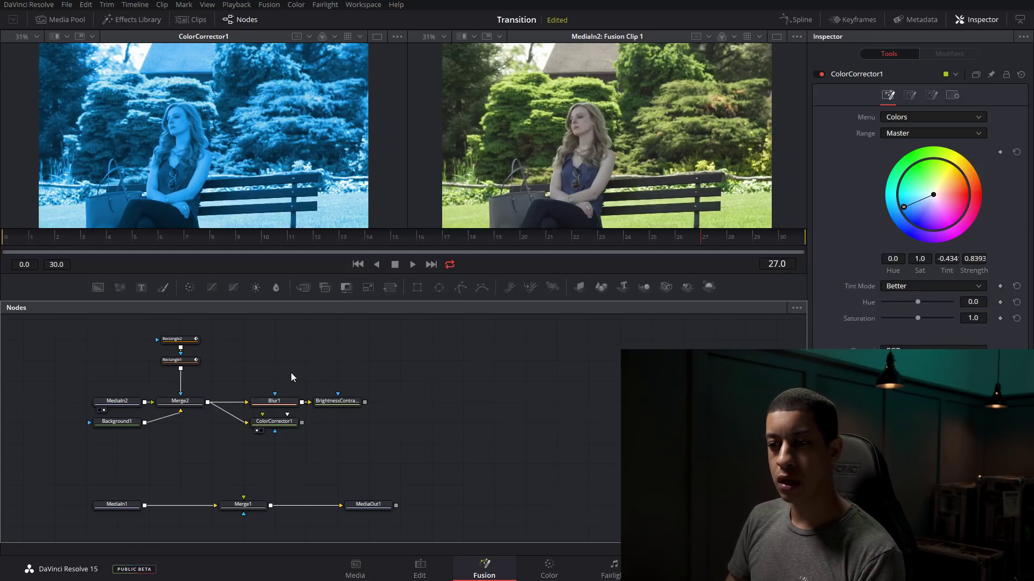
key(shift+space)
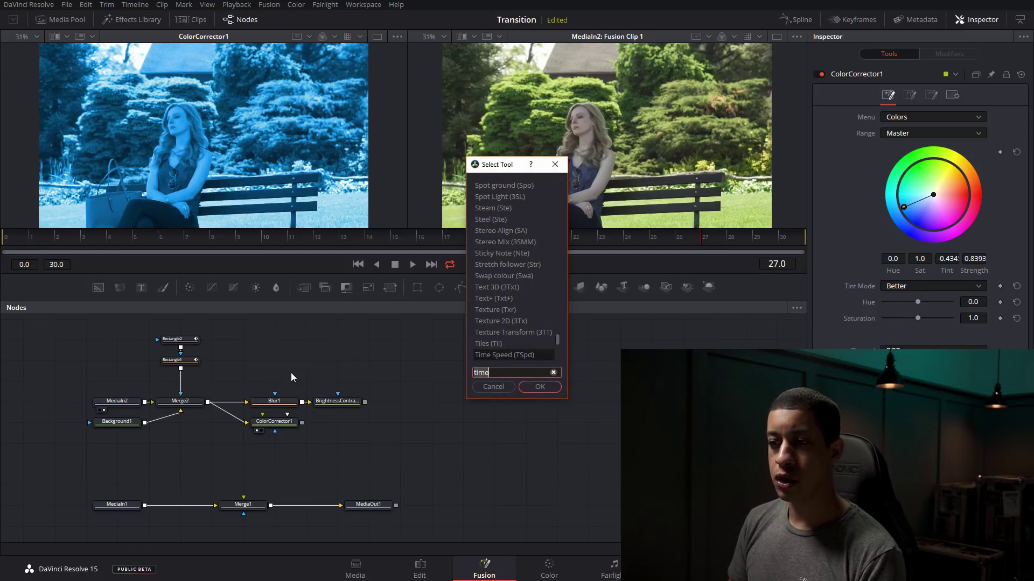
key(BackSpace)
click(485, 385)
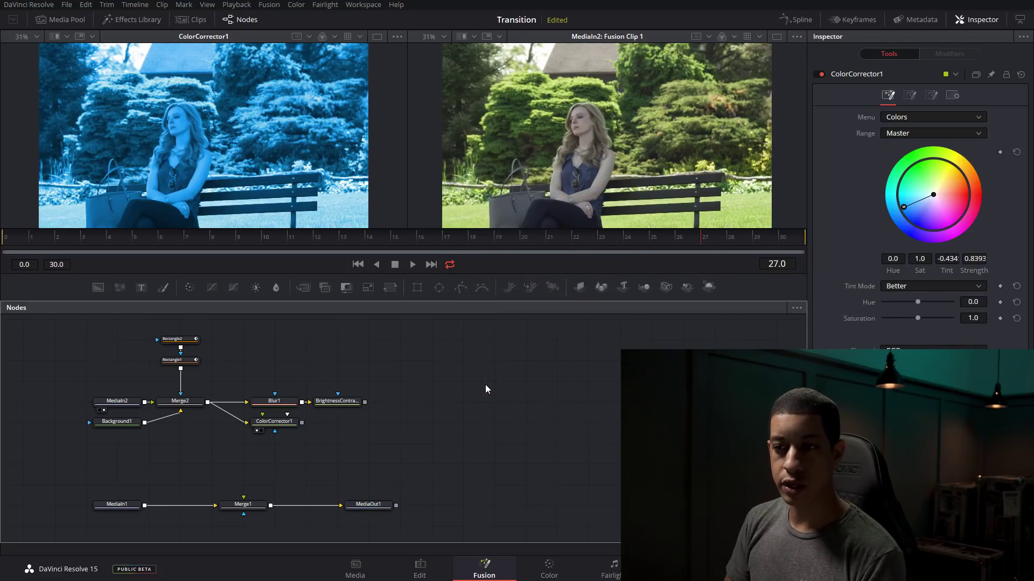
Step: Add a second Blur node through the tool search and place it directly above Blur1
key(shift+space)
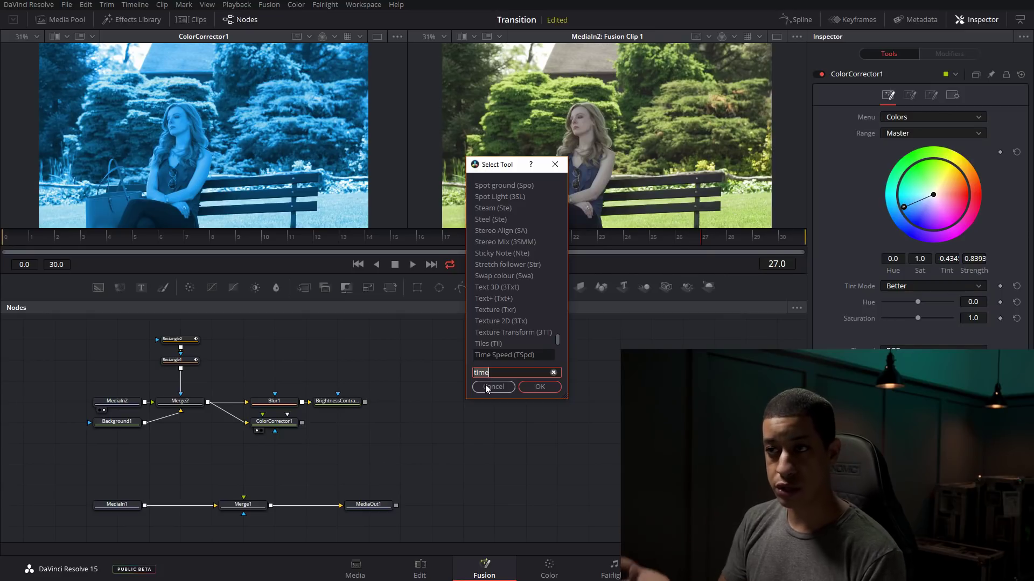
text(blu)
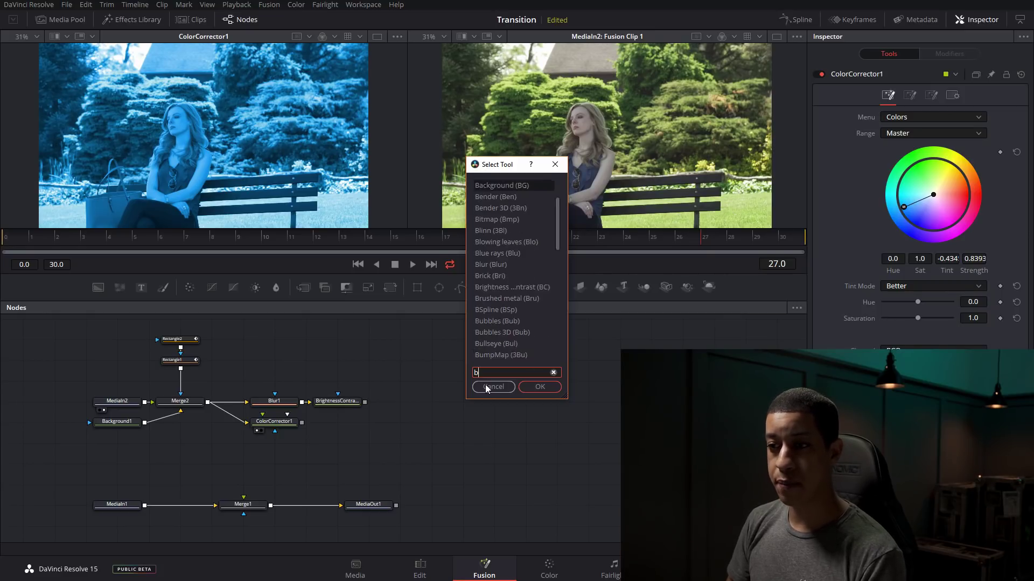
key(BackSpace)
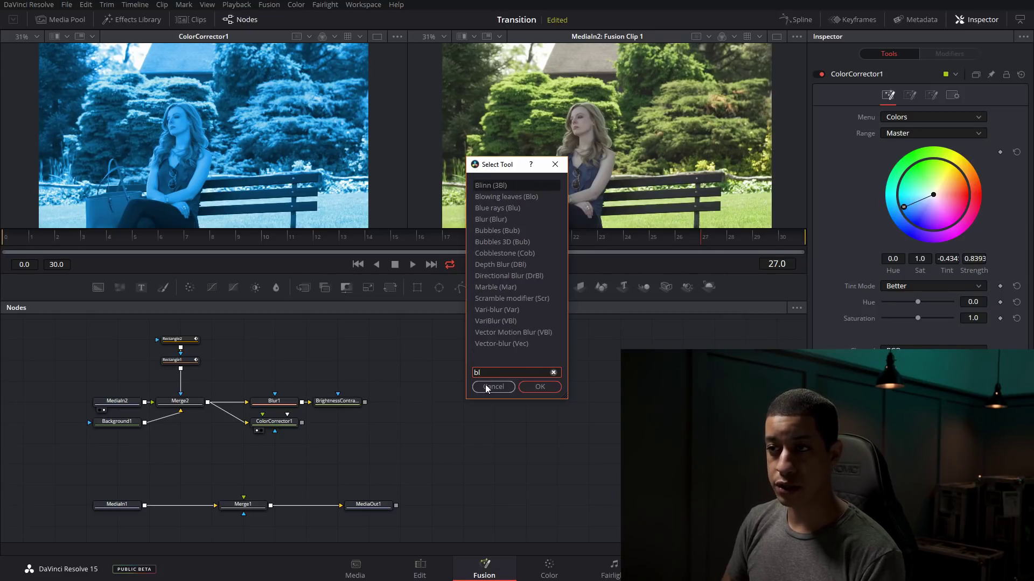
text(ur)
key(Return)
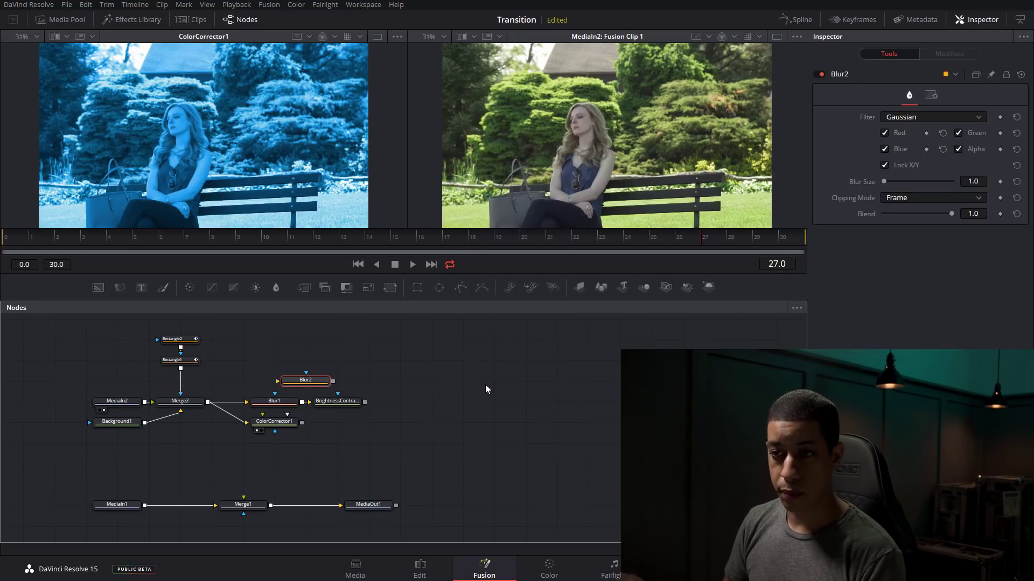
drag(295, 381, 264, 382)
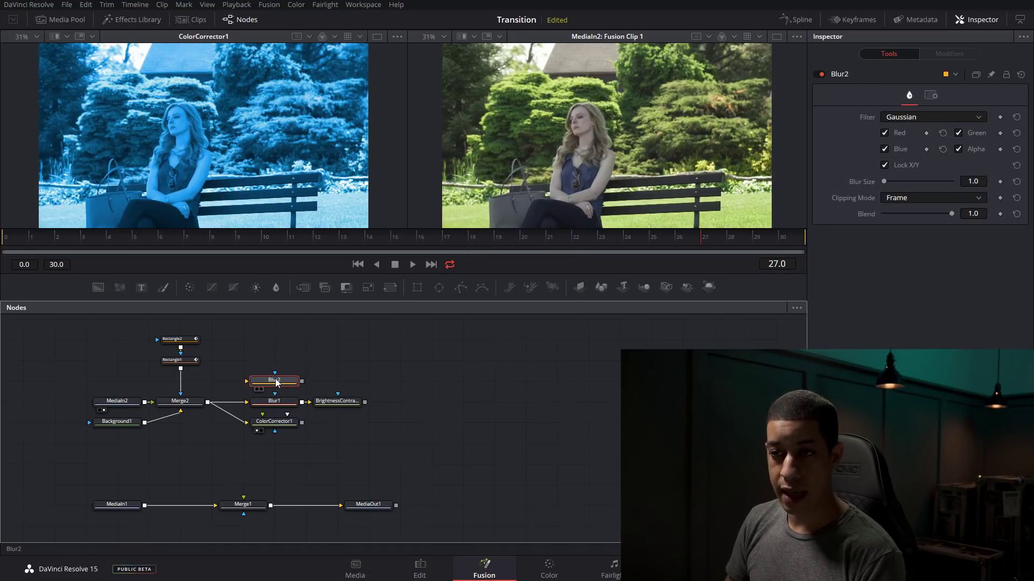
Step: Feed Blur2 from Merge2's output and set its Blur Size to 5.5 while showing it in the first viewer
drag(207, 402, 247, 381)
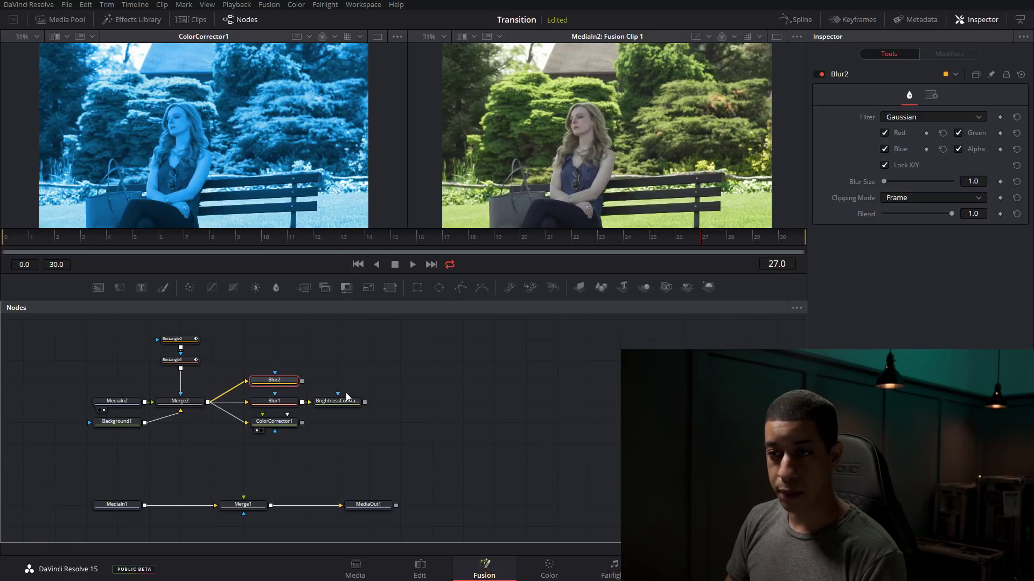
key(1)
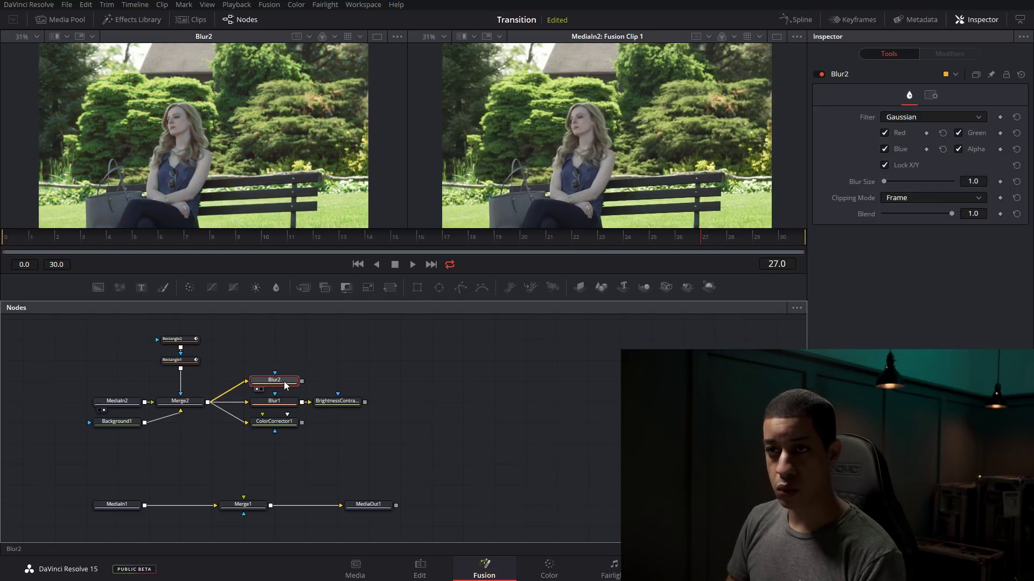
drag(883, 181, 886, 183)
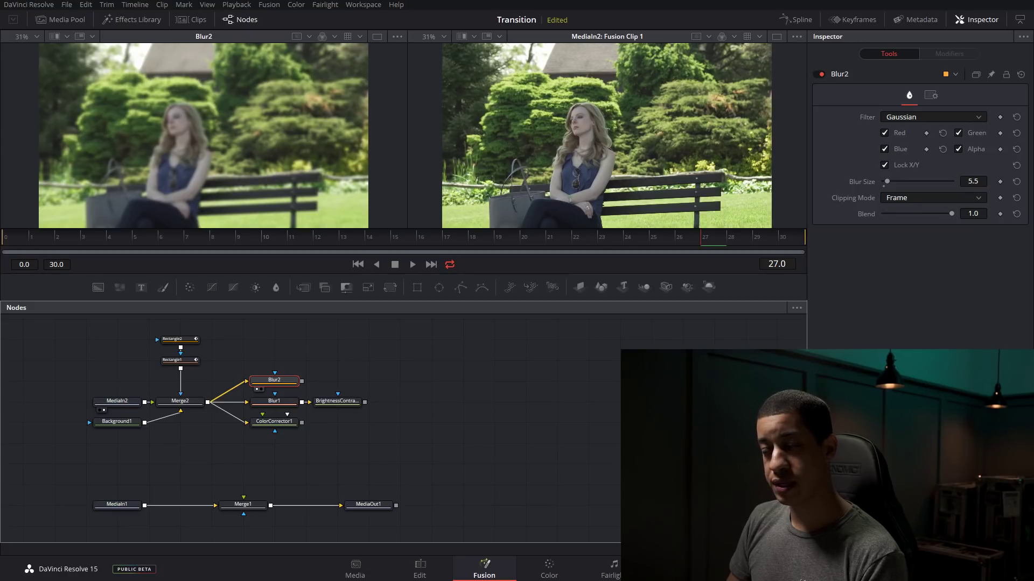
Step: Show BrightnessContrast1 in the first viewer and add another Brightness / Contrast node after Blur2
click(345, 406)
key(1)
click(280, 382)
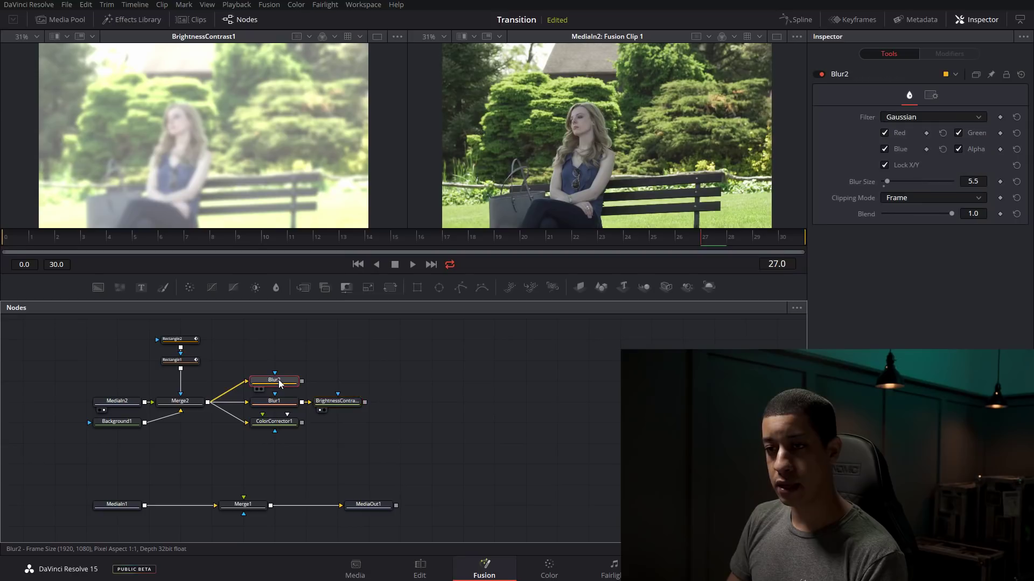
key(shift+space)
text(blur)
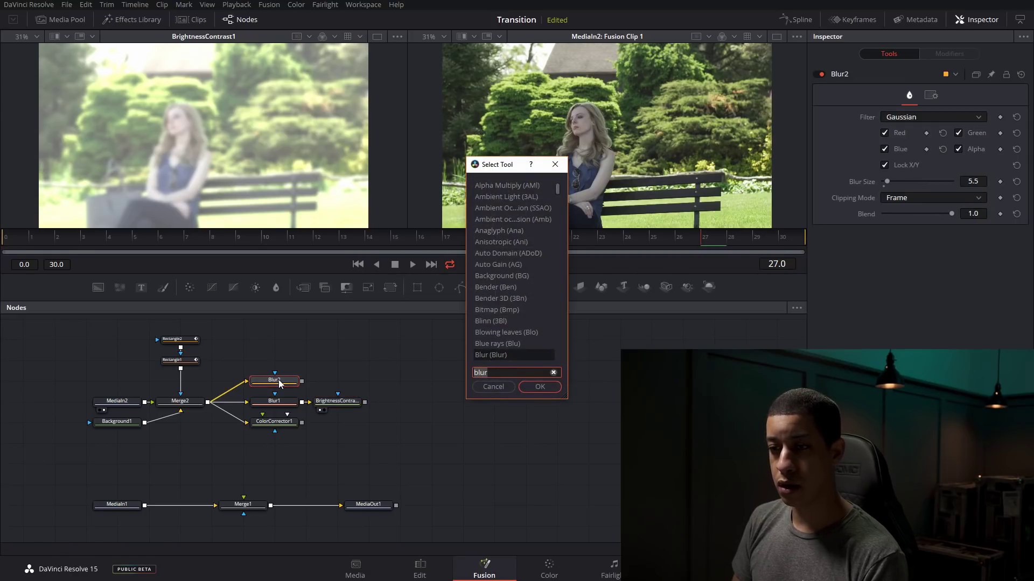
text(bri)
key(Down)
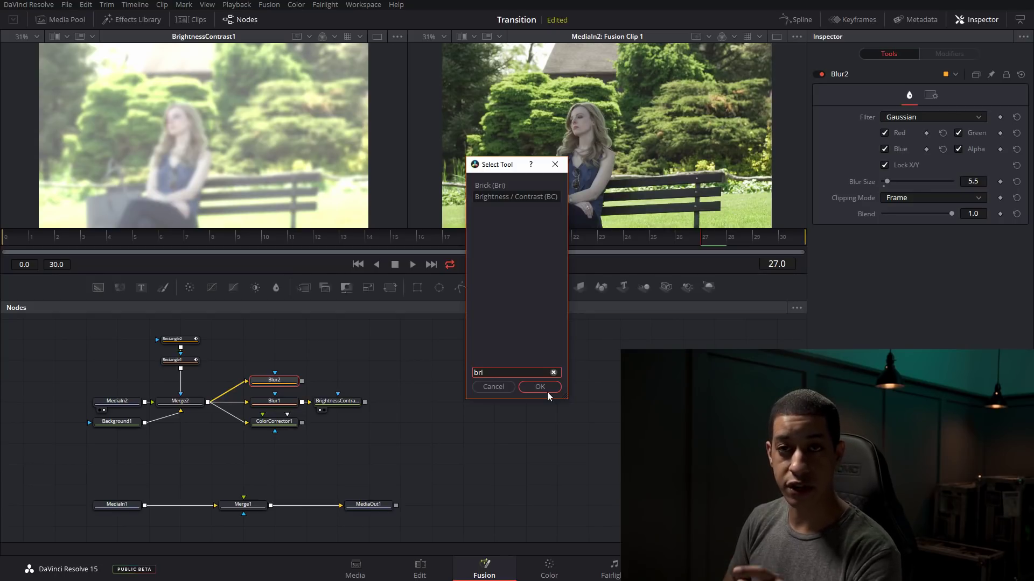
key(Escape)
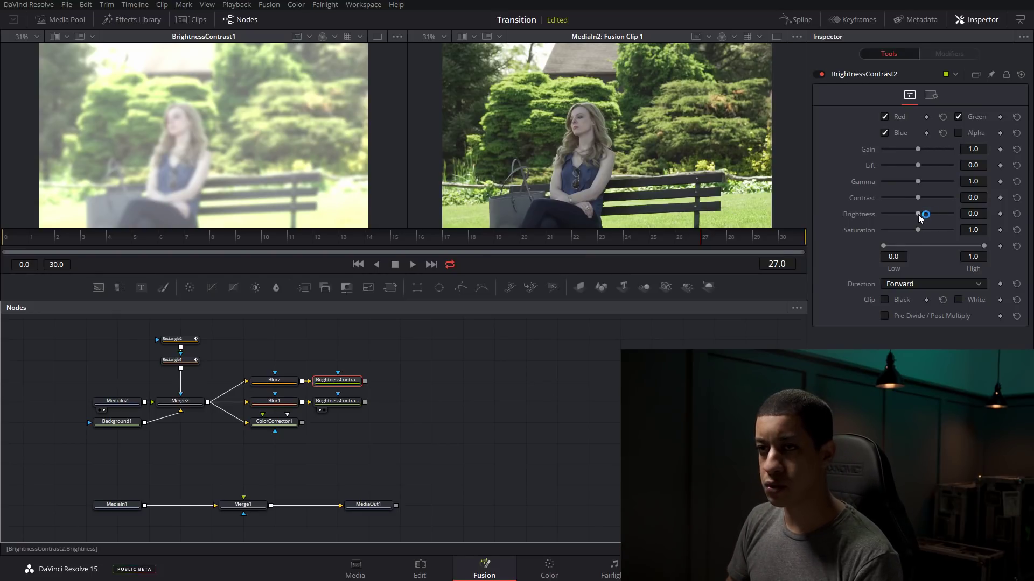
Step: Set BrightnessContrast2's Brightness to 0.1 and show it in the first viewer beside BrightnessContrast1 in the second
drag(920, 215, 923, 215)
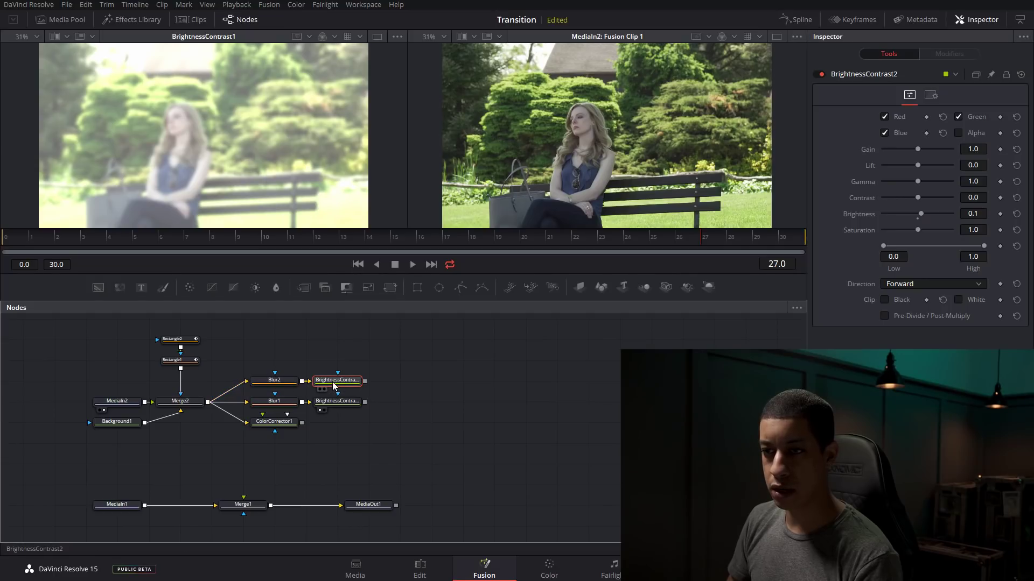
key(1)
key(2)
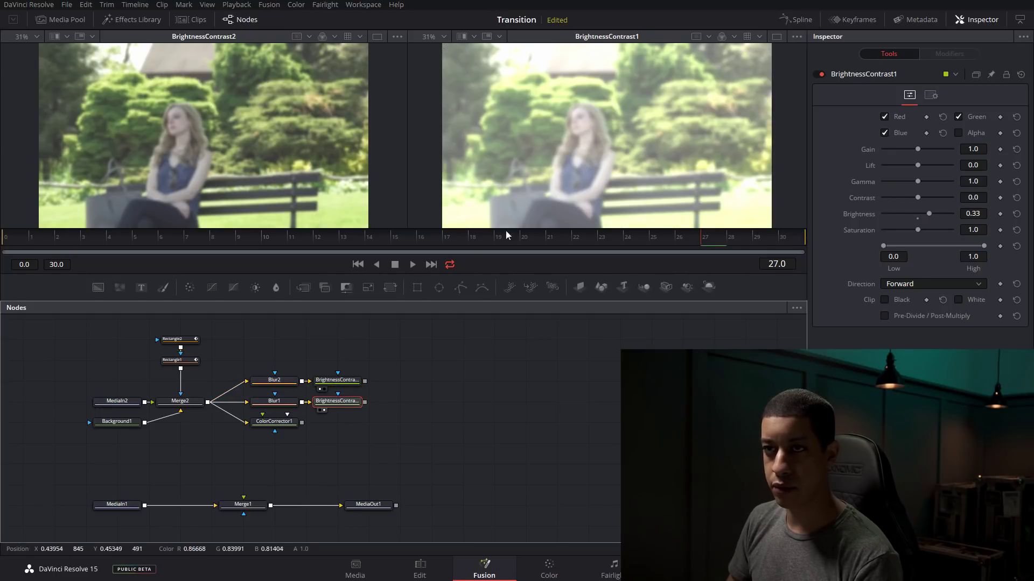
Step: Set BrightnessContrast2's Brightness to 0.13 and its Saturation to 1.32
click(344, 381)
drag(922, 214, 924, 215)
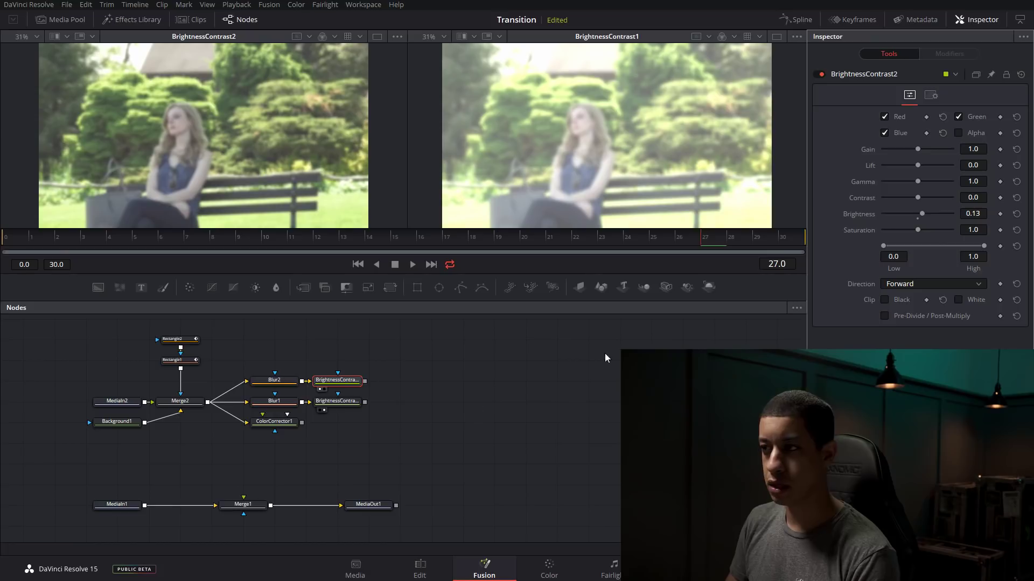
drag(920, 230, 922, 231)
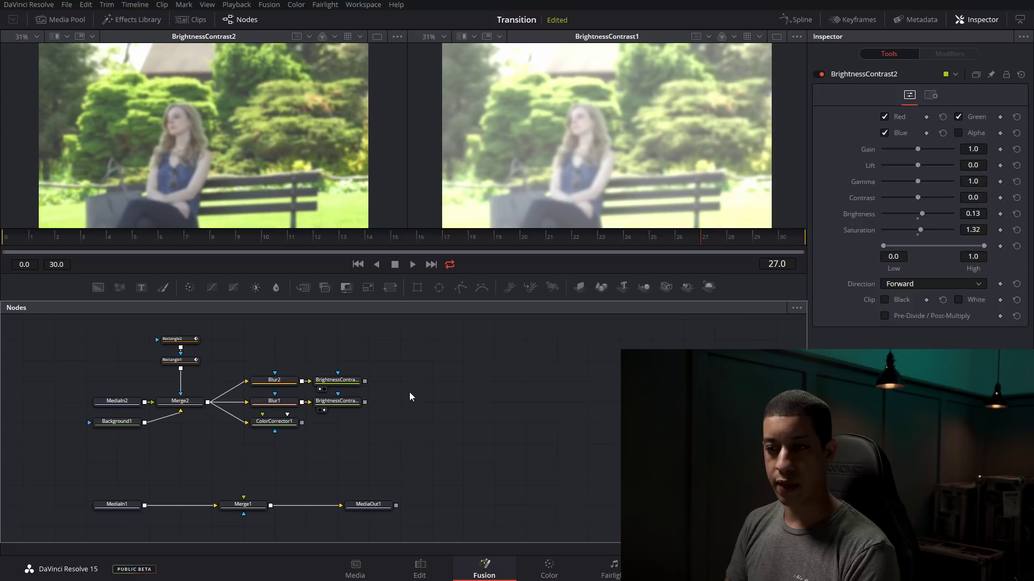
Step: Move the ColorCorrector1 node directly beneath BrightnessContrast1 in the node graph
click(295, 426)
drag(295, 426, 340, 428)
click(344, 426)
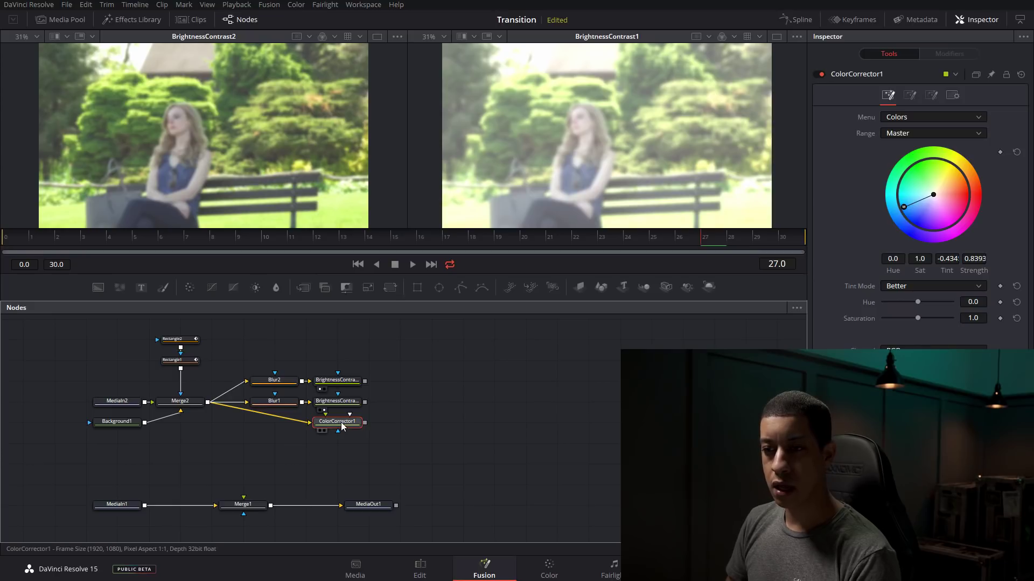
Step: Compare ColorCorrector1, BrightnessContrast1 and BrightnessContrast2 one after another in the first viewer
key(1)
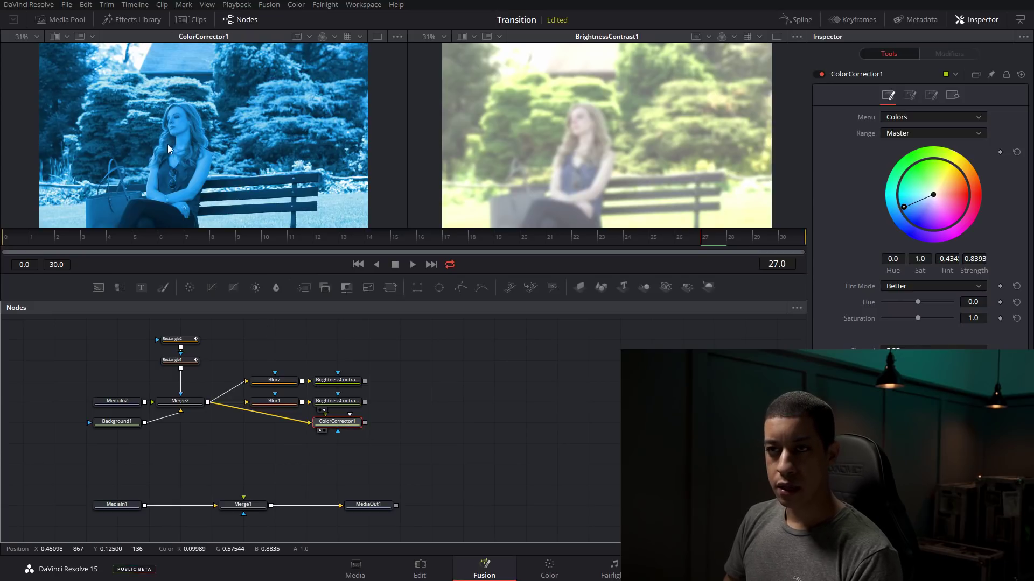
click(341, 409)
key(1)
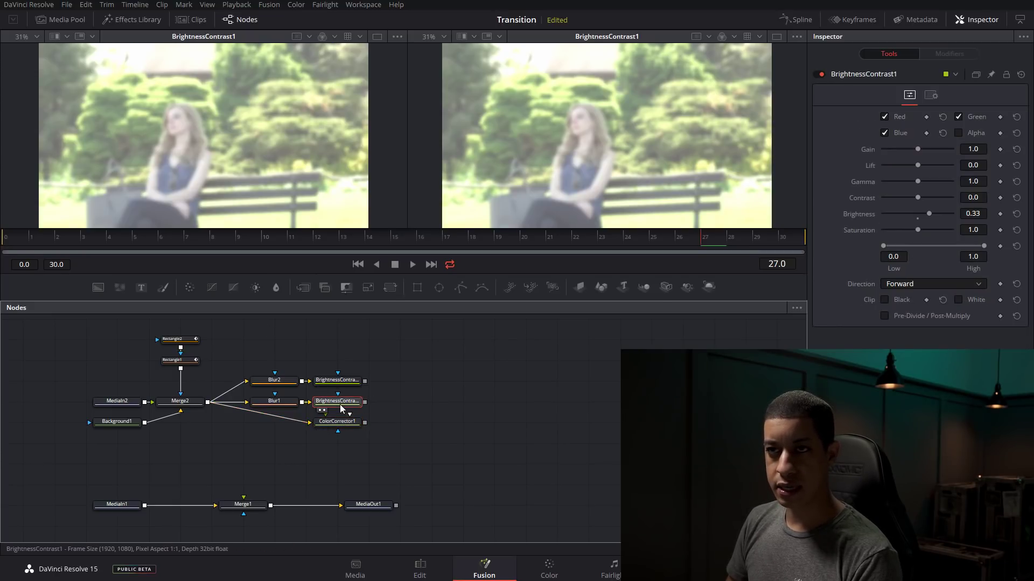
click(337, 381)
key(1)
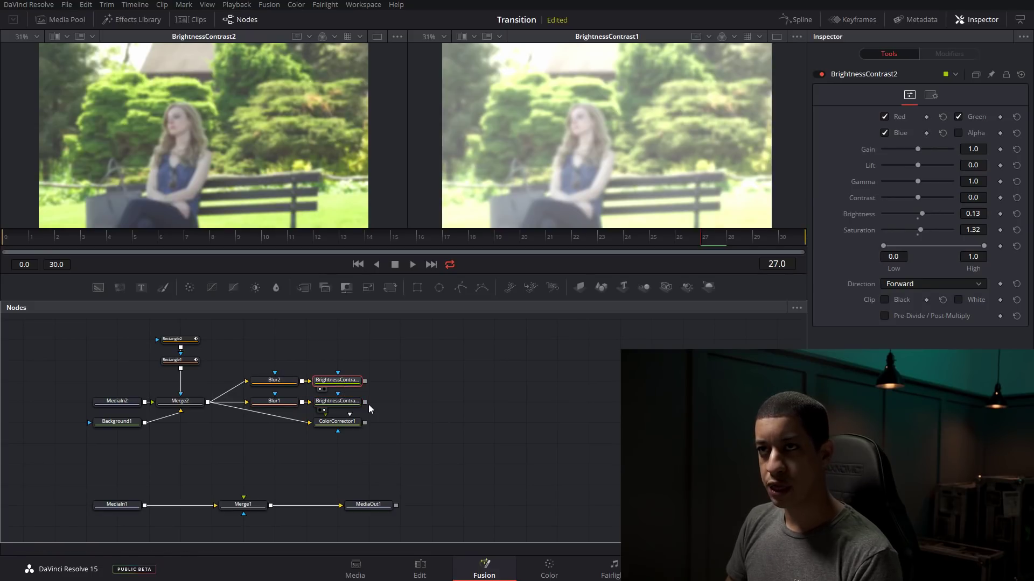
Step: Move ColorCorrector1 above BrightnessContrast2 in the node graph, keeping the Blur1 and BrightnessContrast1 branch in line with Merge2
click(337, 402)
ctrl+click(274, 402)
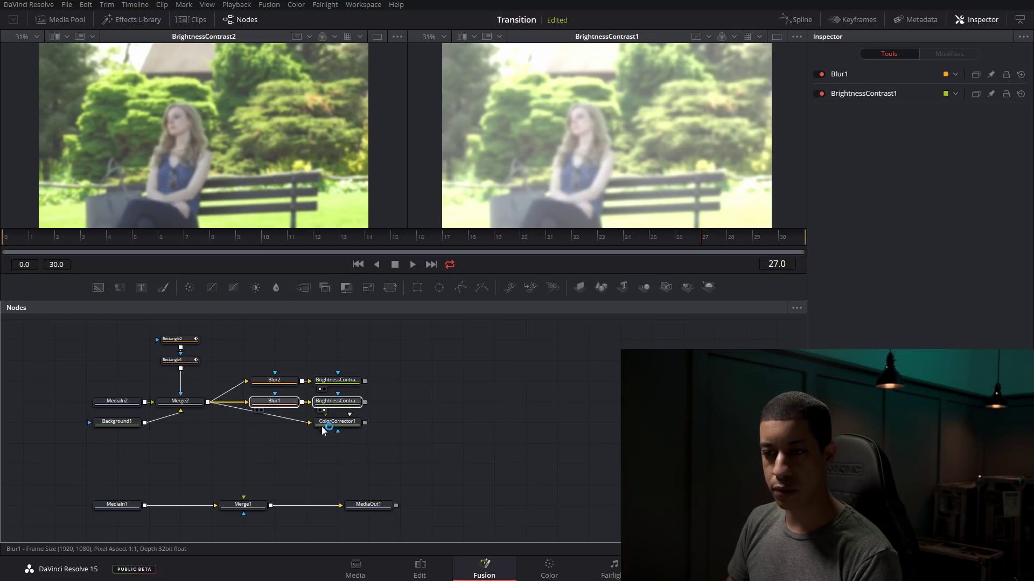
drag(274, 402, 274, 443)
drag(339, 423, 335, 368)
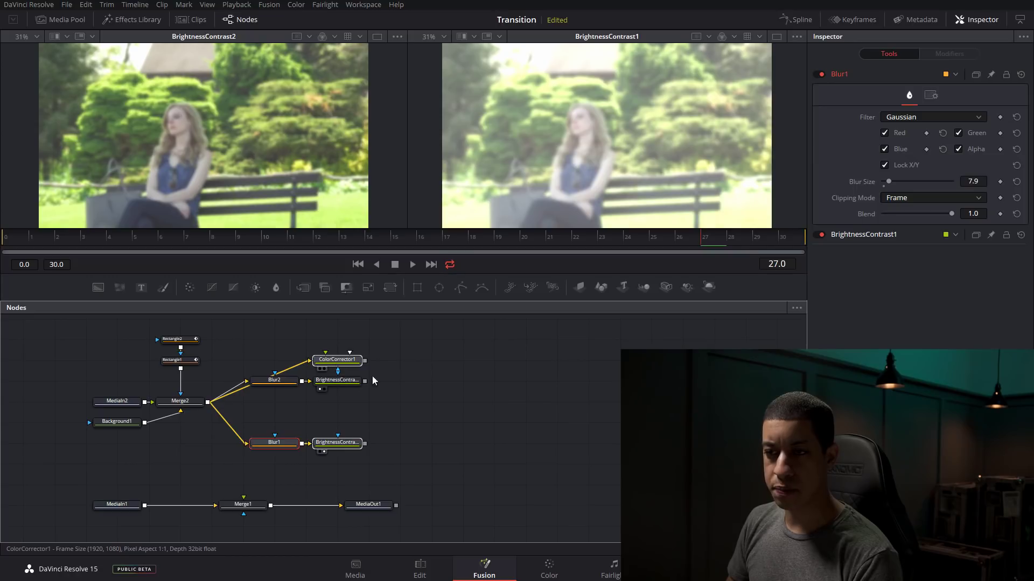
drag(404, 376, 267, 384)
drag(421, 446, 274, 442)
drag(273, 444, 273, 412)
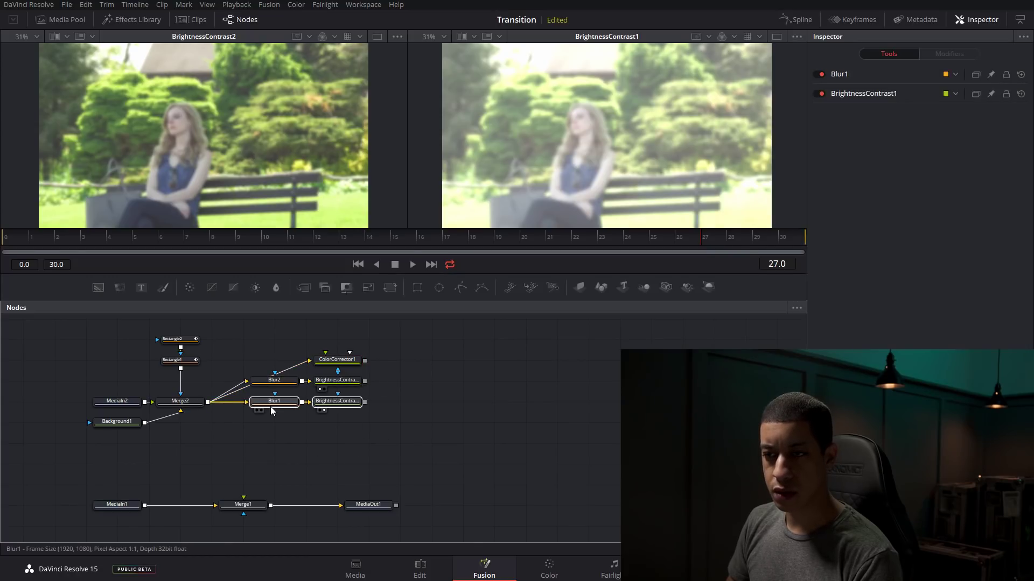
click(410, 459)
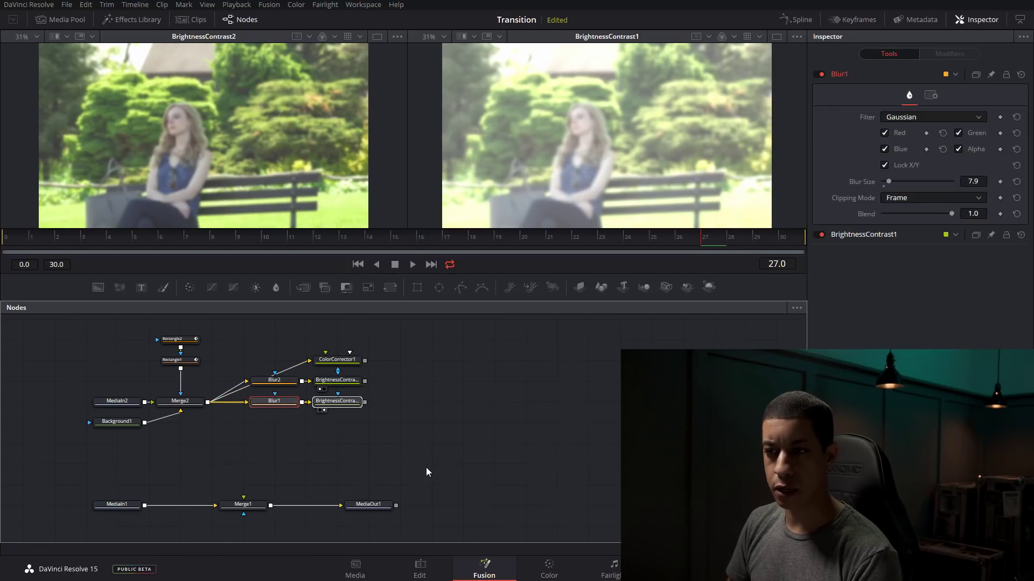
Step: Review the reordered branches in the first viewer, going from BrightnessContrast1 through BrightnessContrast2 up to ColorCorrector1
click(341, 404)
key(1)
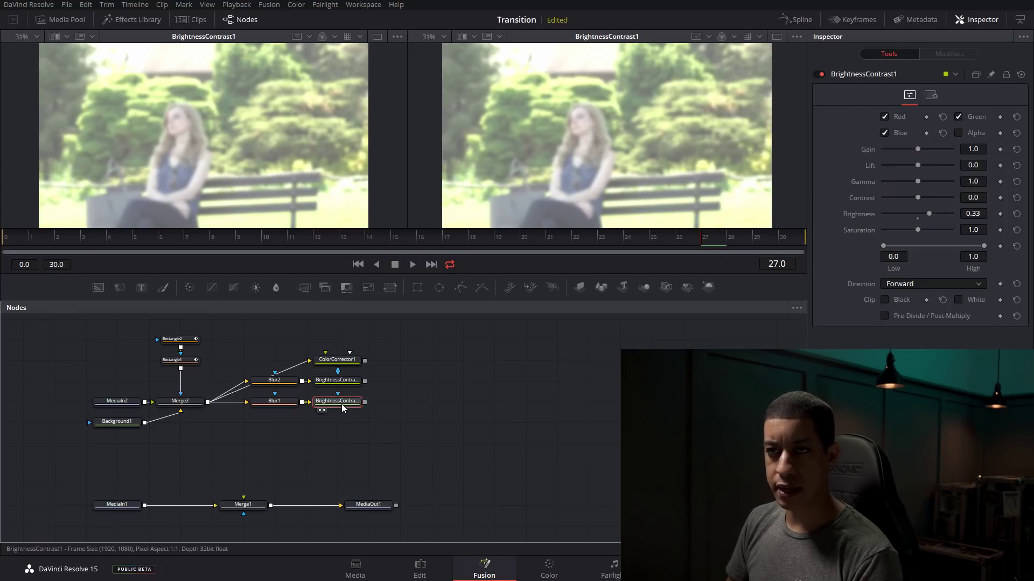
click(344, 381)
key(1)
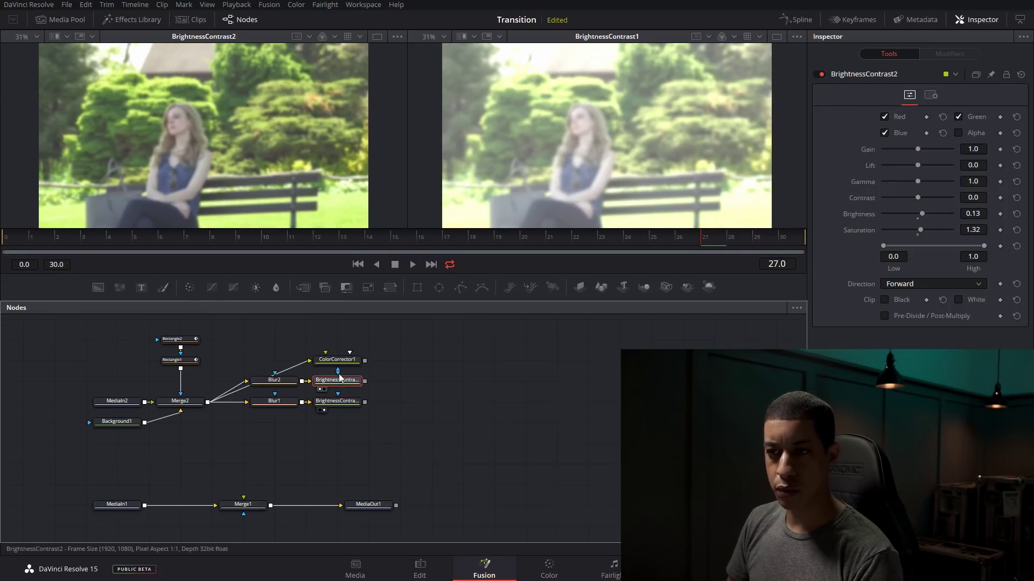
click(345, 358)
key(1)
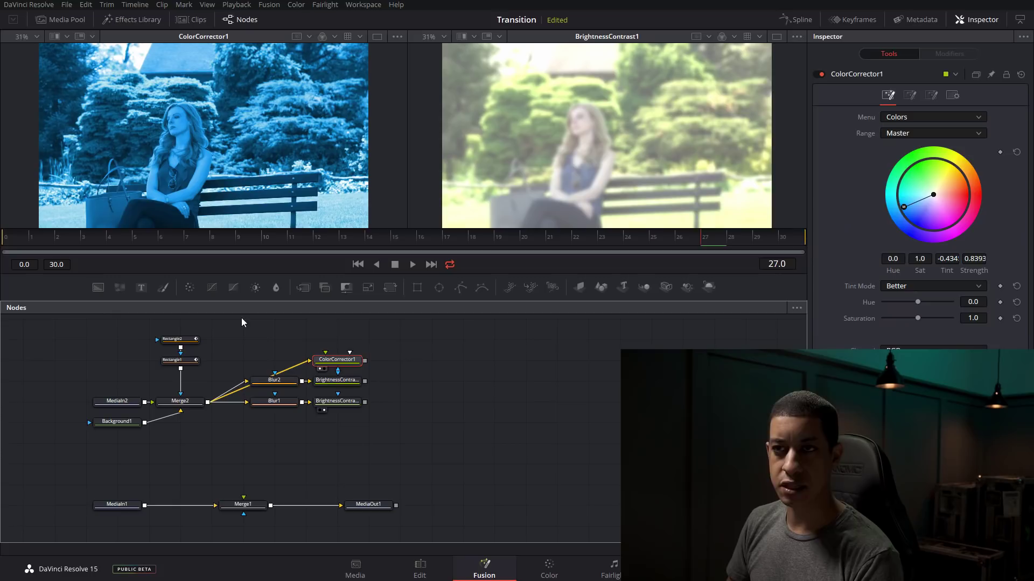
Step: Merge BrightnessContrast2 over BrightnessContrast1, and check both inputs in the first viewer
drag(365, 381, 450, 379)
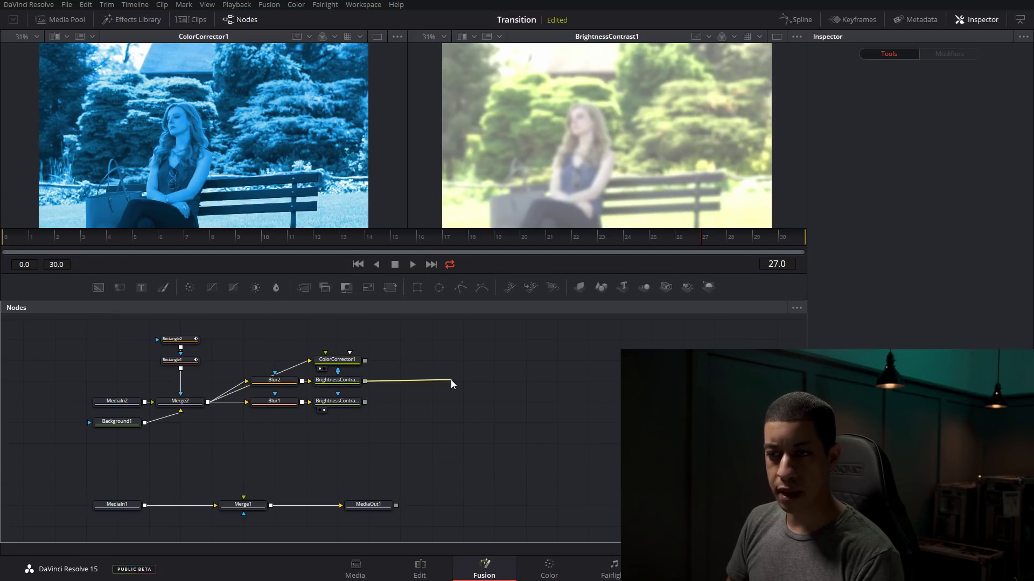
drag(379, 400, 364, 403)
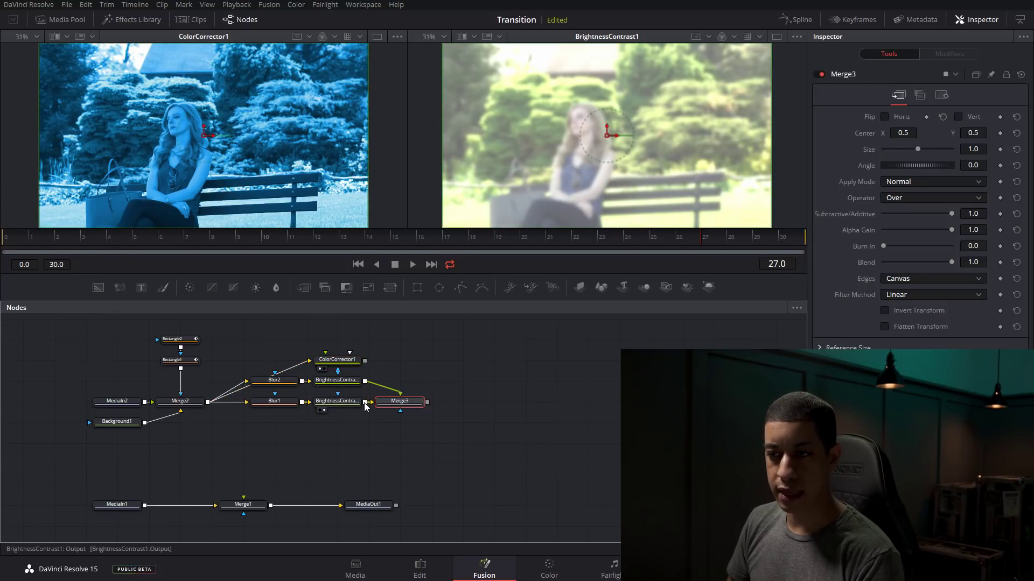
click(337, 401)
key(1)
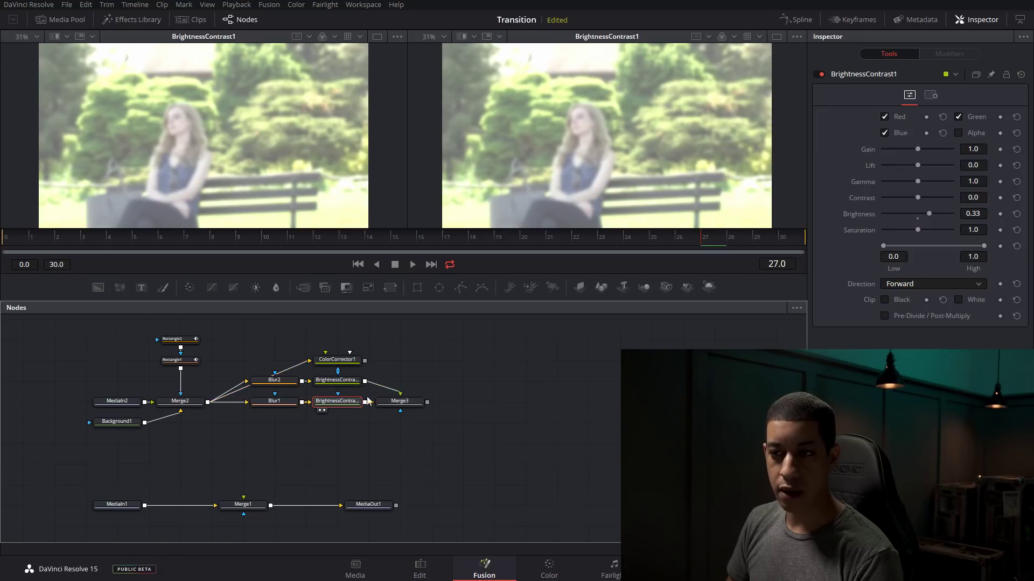
click(337, 381)
key(1)
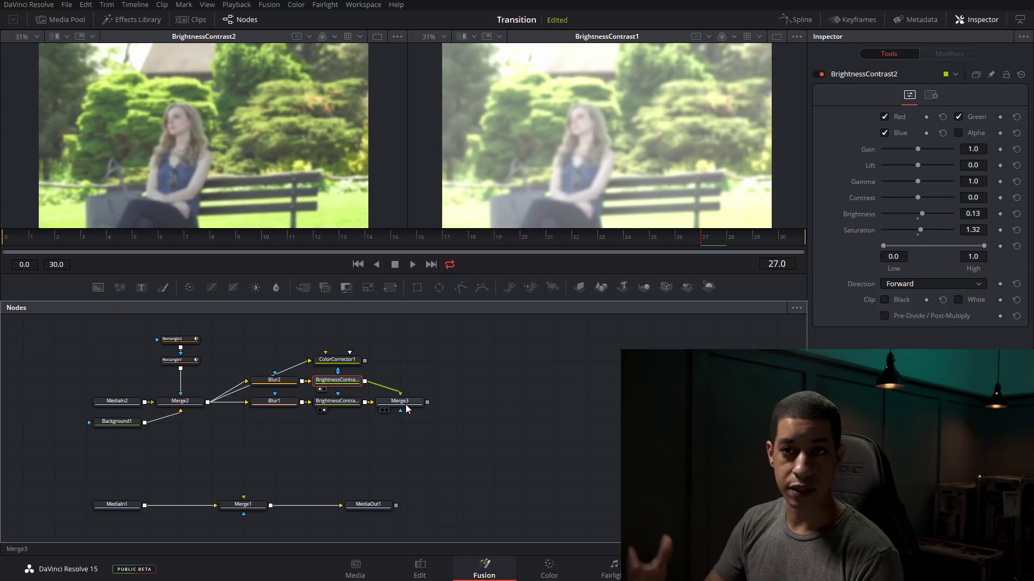
Step: Merge ColorCorrector1 over Merge3 and play back the new merge in the first viewer
drag(365, 360, 427, 402)
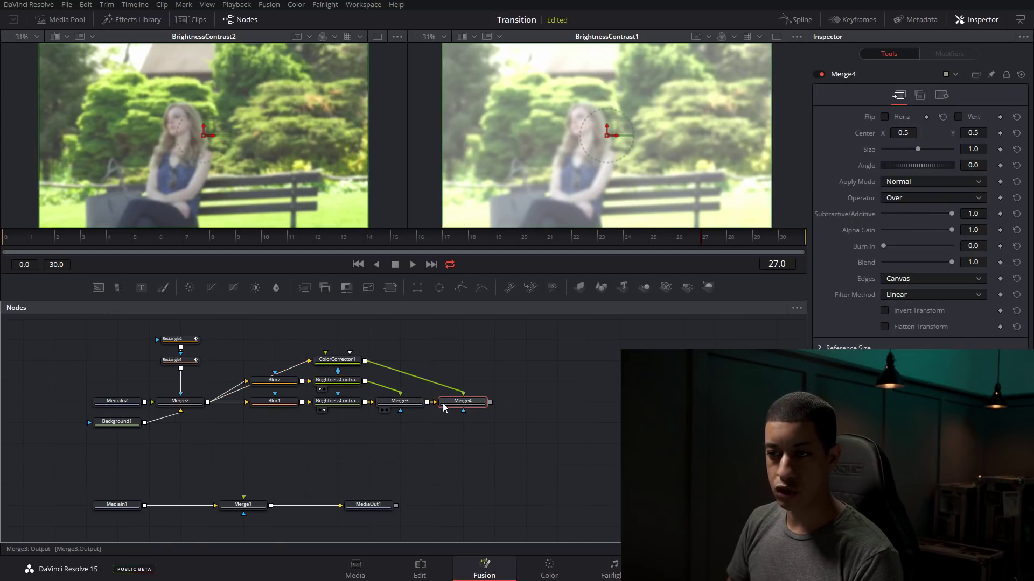
key(1)
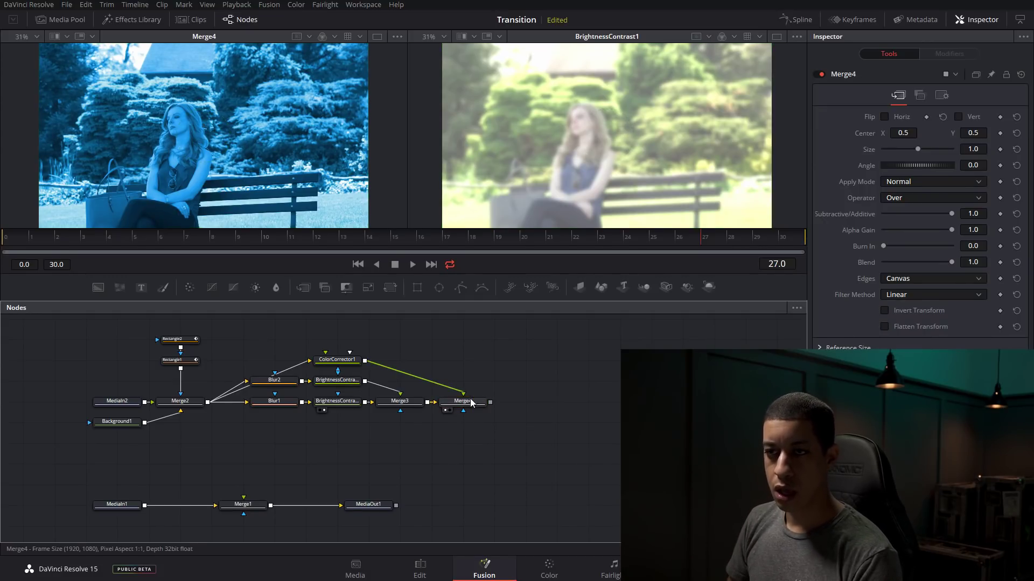
click(415, 264)
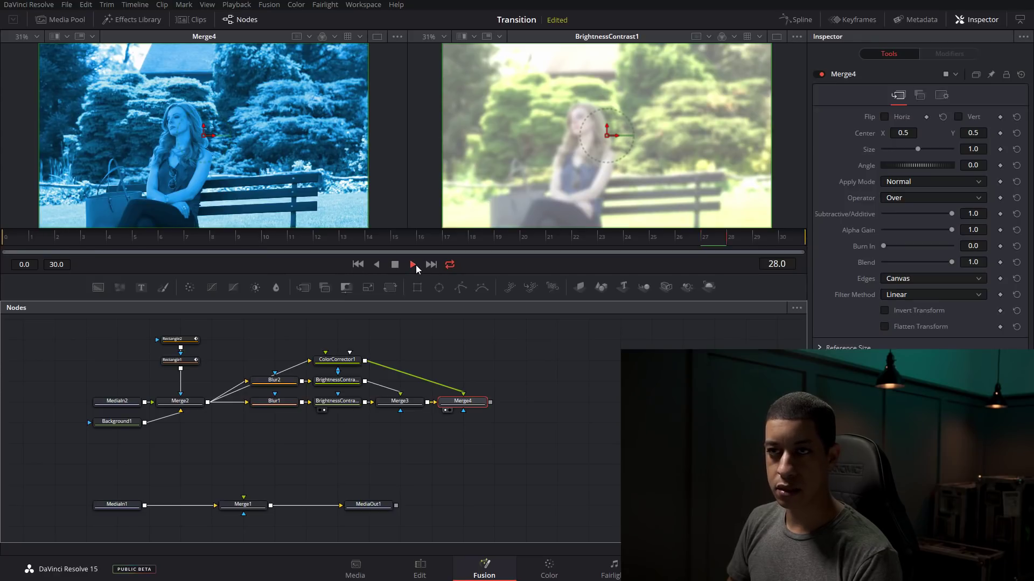
click(415, 264)
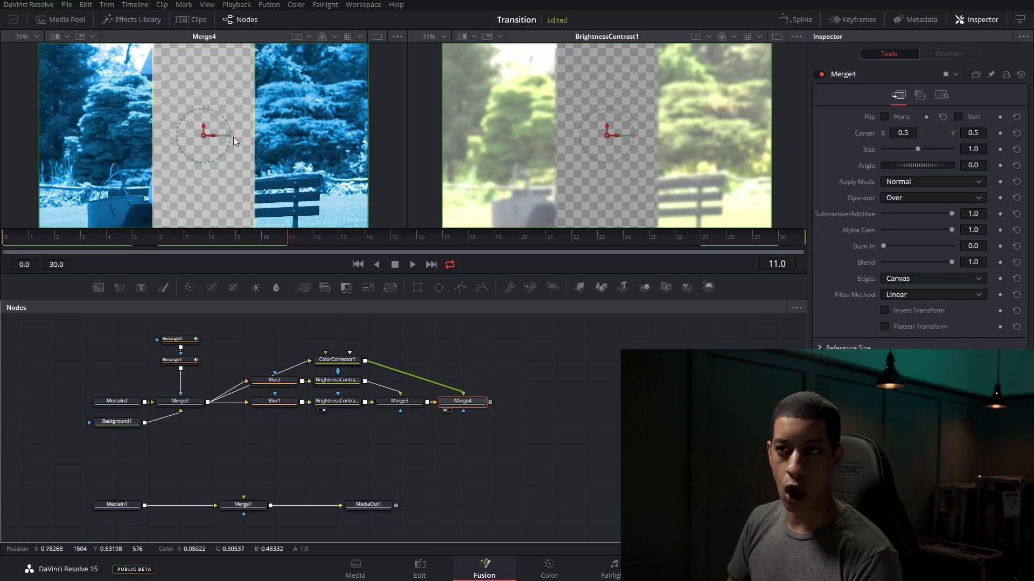
drag(280, 244, 228, 252)
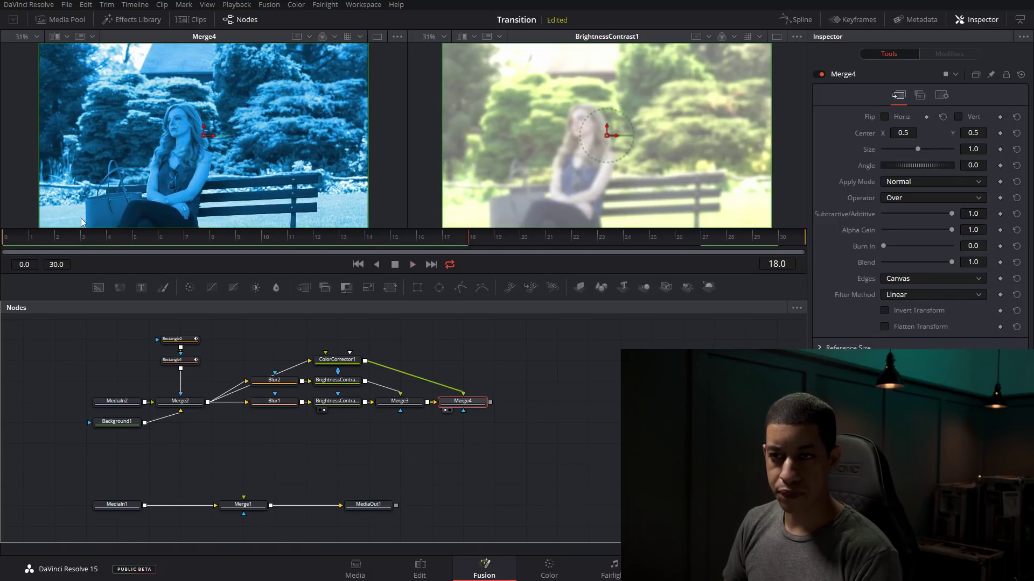
drag(158, 332, 204, 372)
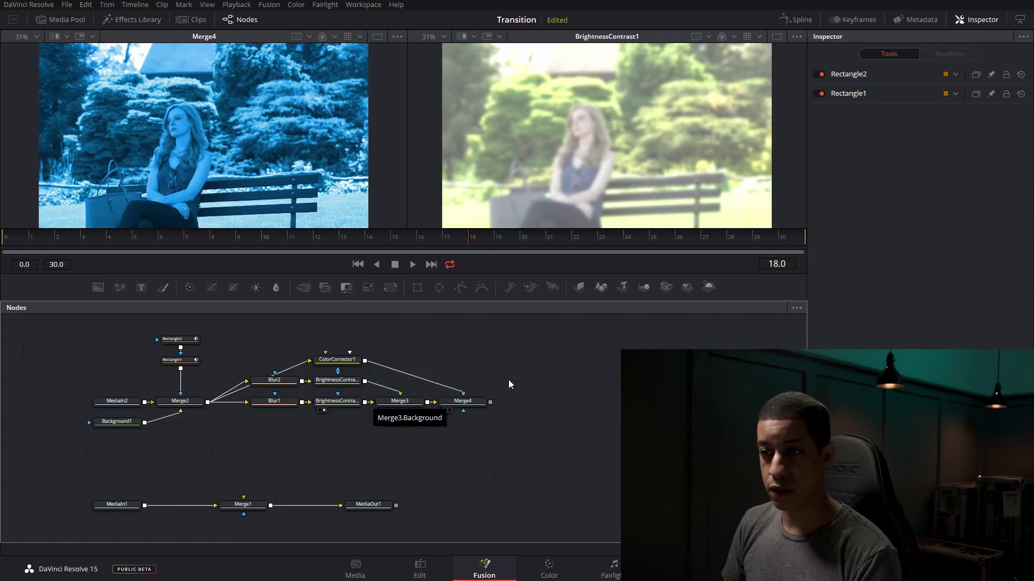
Step: Add a TimeSpeed node and insert it between BrightnessContrast2 and Merge3
key(shift+space)
text(bri)
key(BackSpace)
key(BackSpace)
key(BackSpace)
text(time)
key(Return)
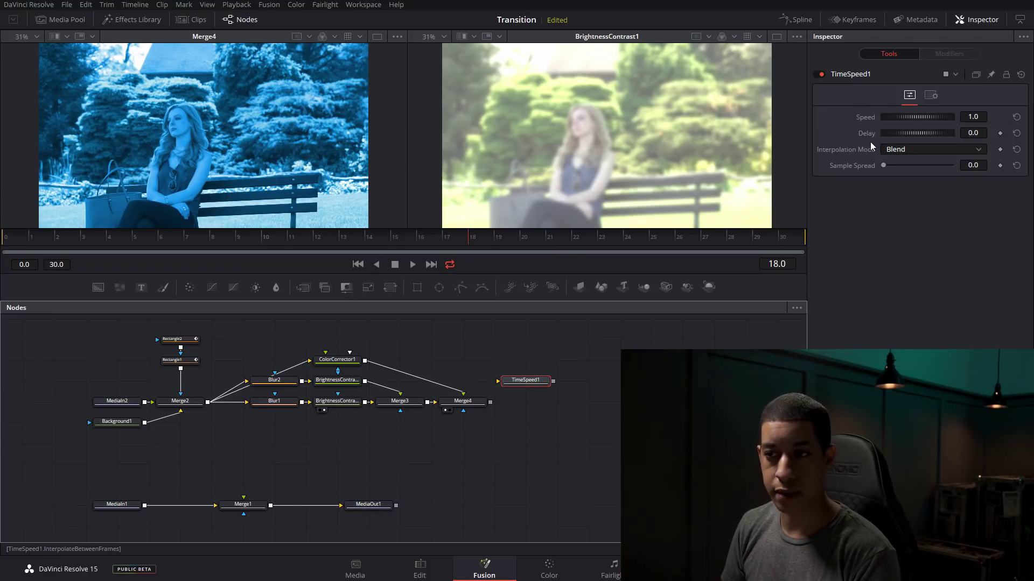
drag(506, 422, 531, 401)
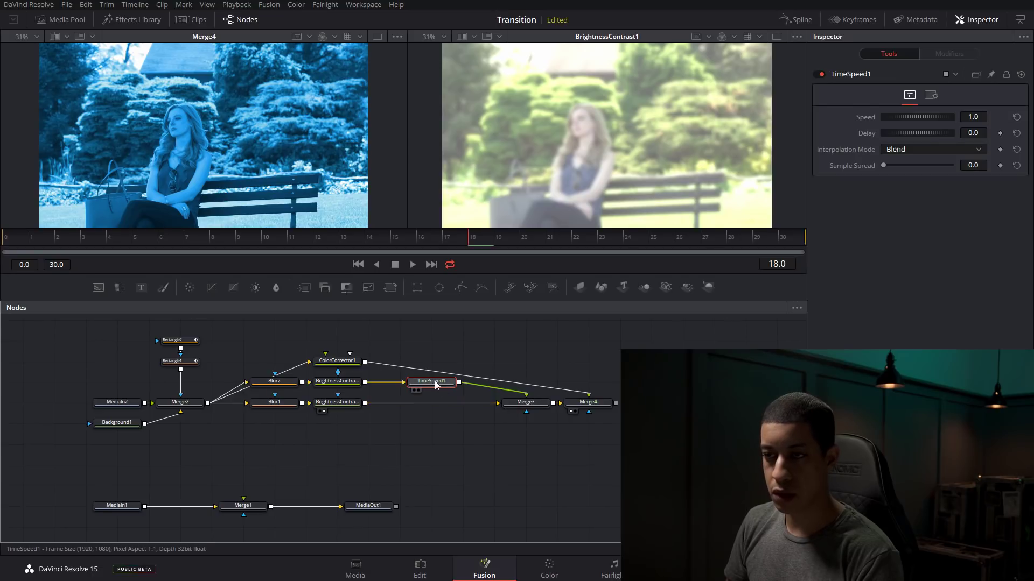
Step: Set TimeSpeed1's Delay to 2 and preview the offset in Merge3 in the first viewer, ending on frame 16
click(537, 405)
key(1)
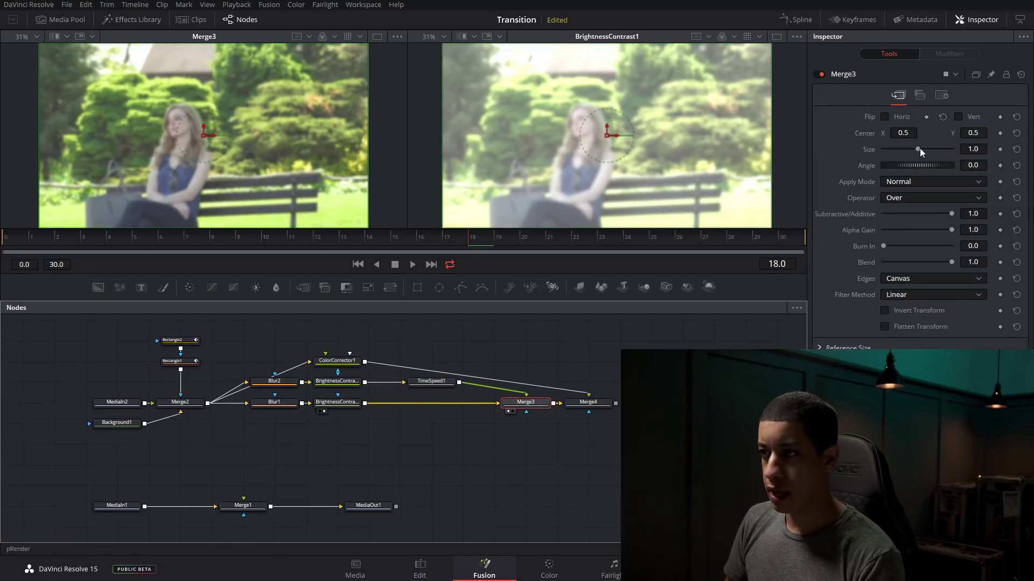
click(431, 381)
click(973, 133)
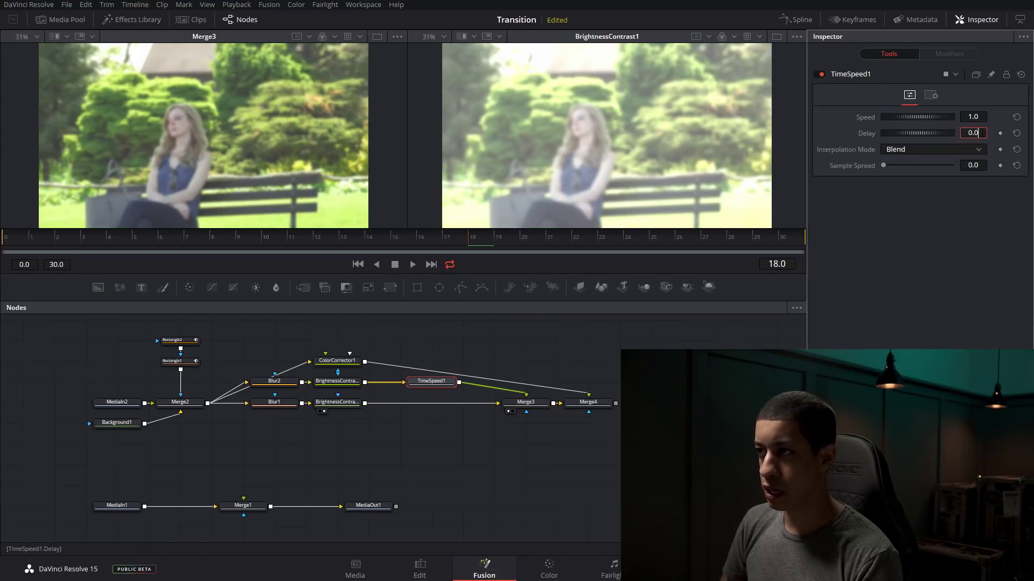
text(2)
key(Tab)
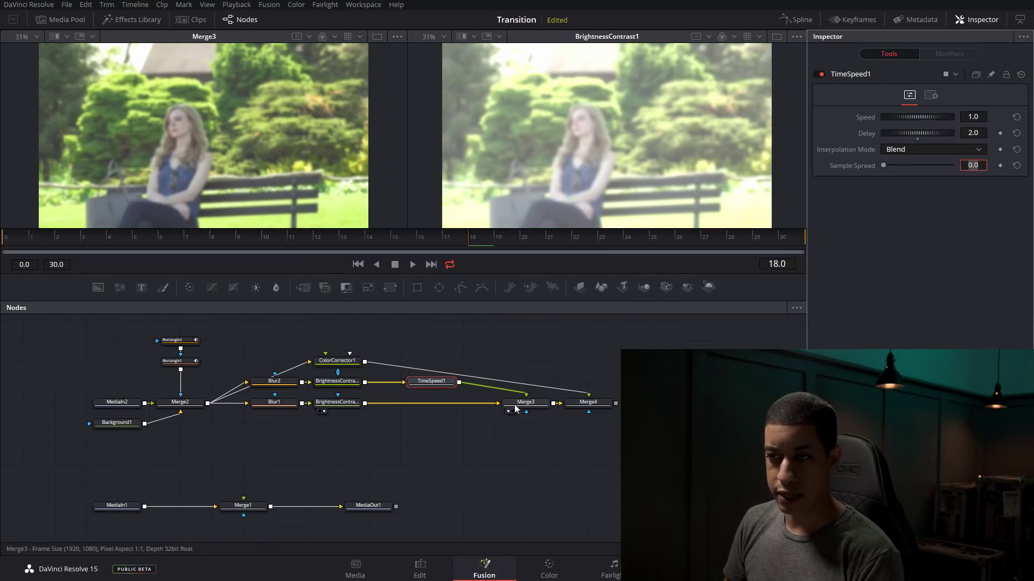
drag(12, 239, 134, 241)
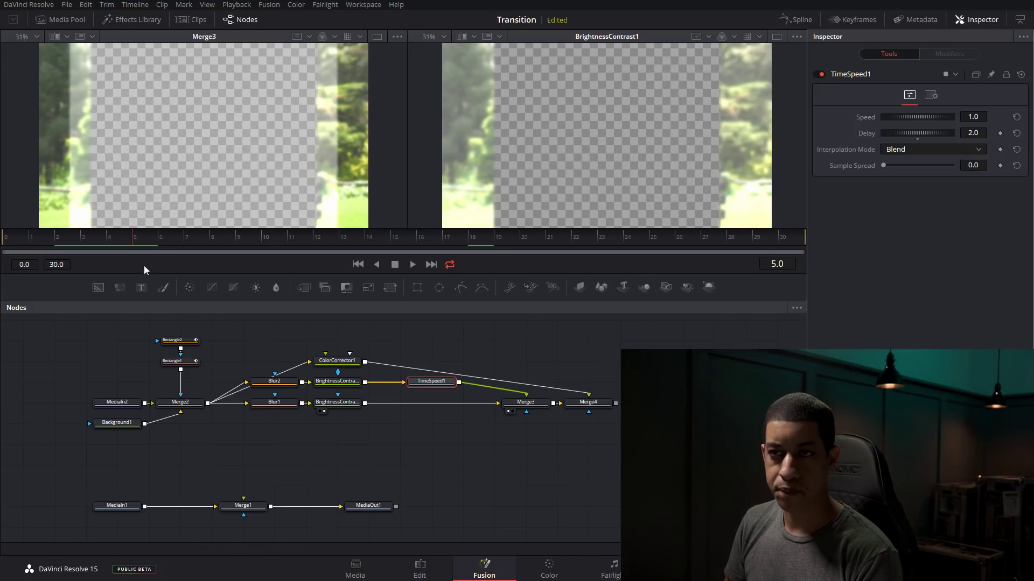
drag(159, 241, 426, 245)
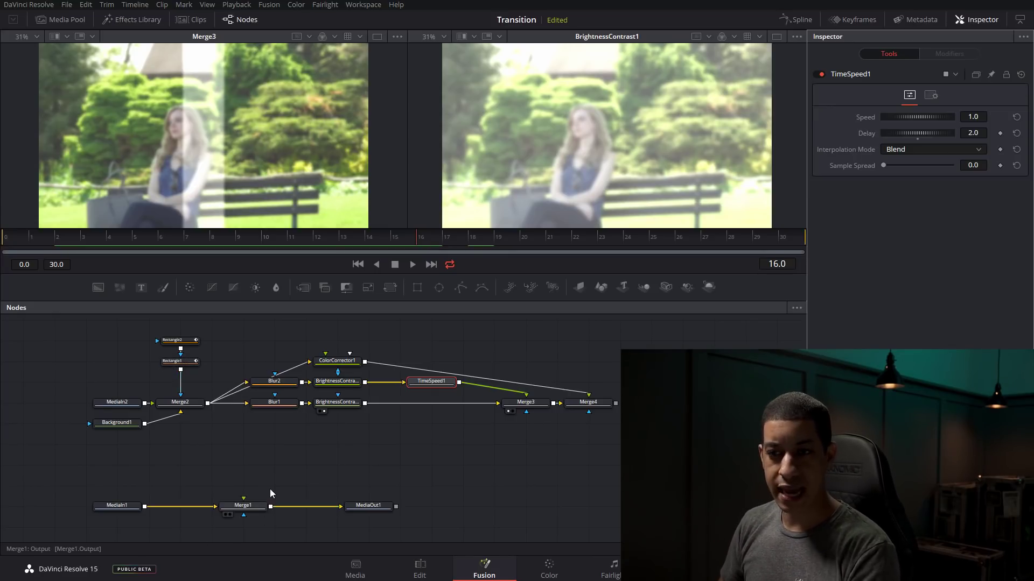
click(121, 406)
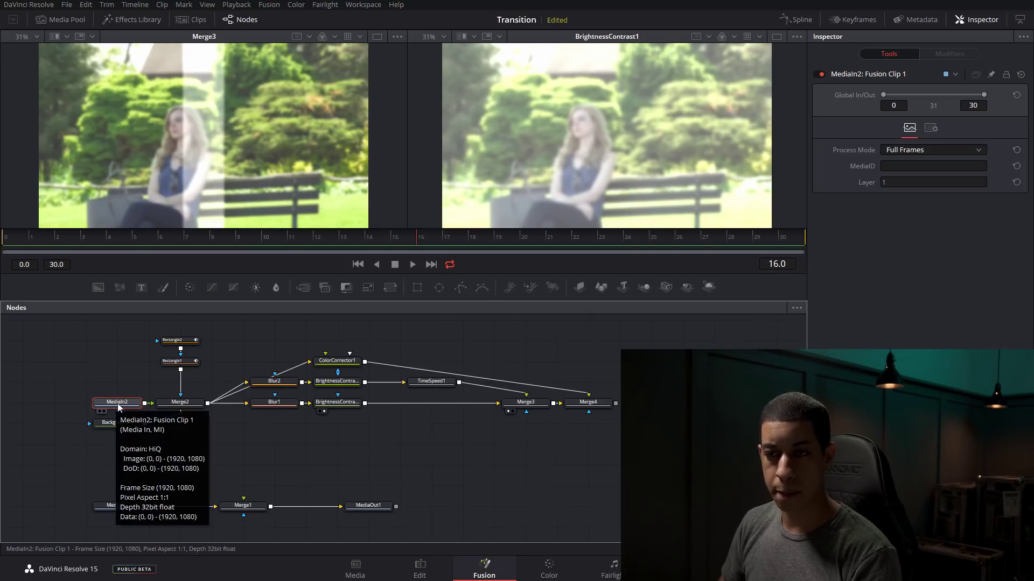
click(176, 405)
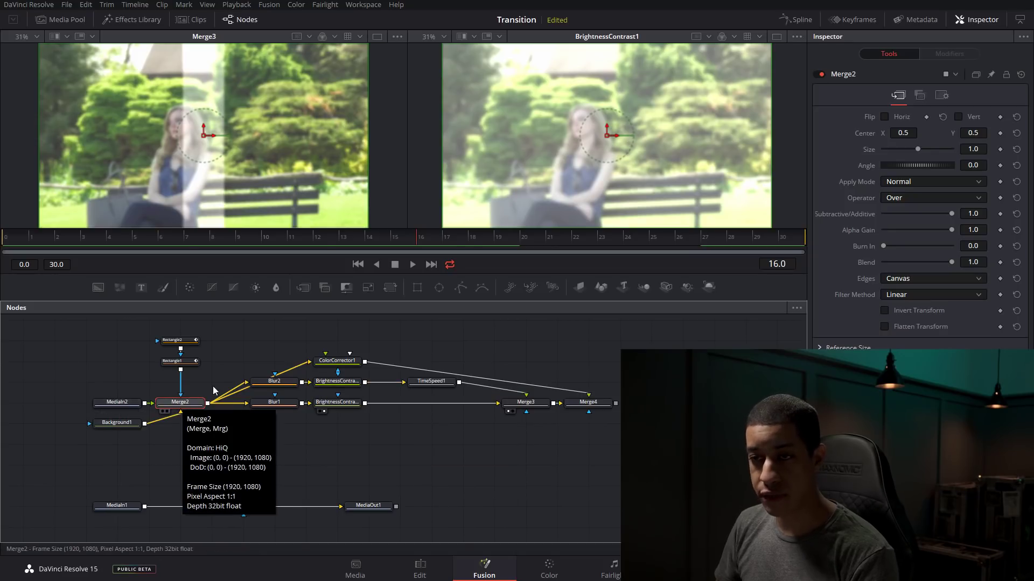
Step: Show TimeSpeed1 in the first viewer, set its Delay to 8 and preview the animation, ending on frame 18
click(426, 381)
key(1)
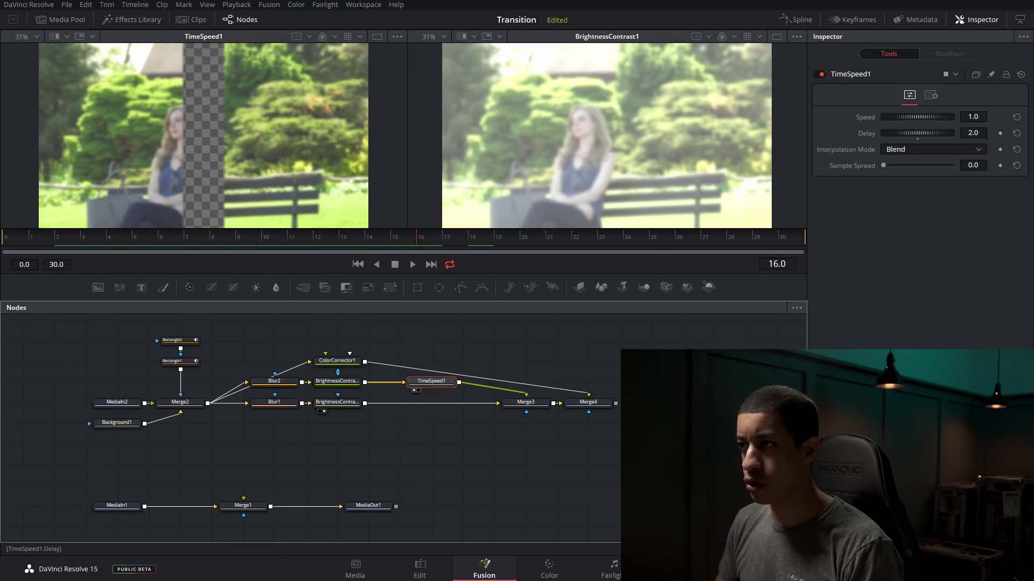
click(980, 133)
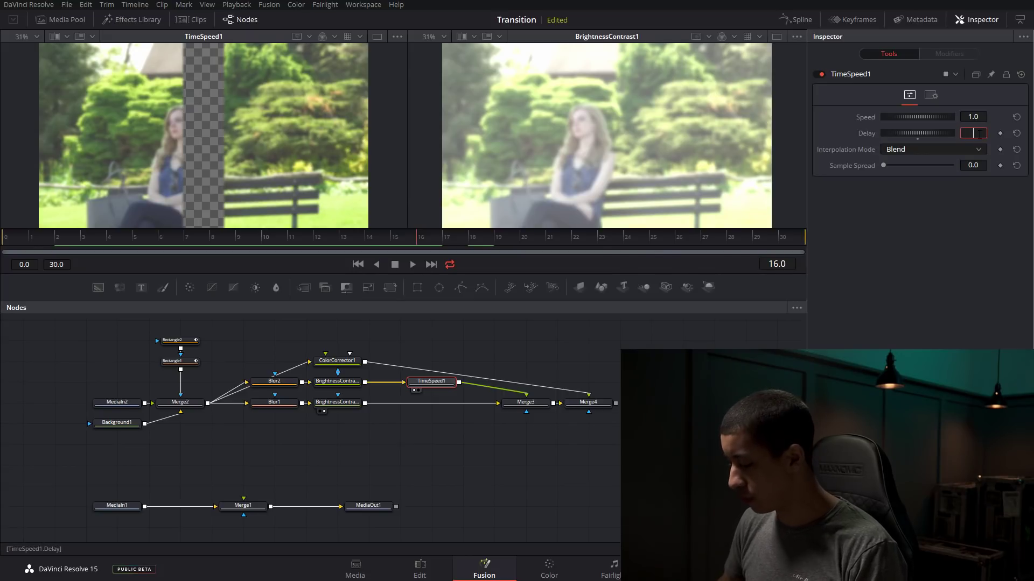
text(8)
key(Tab)
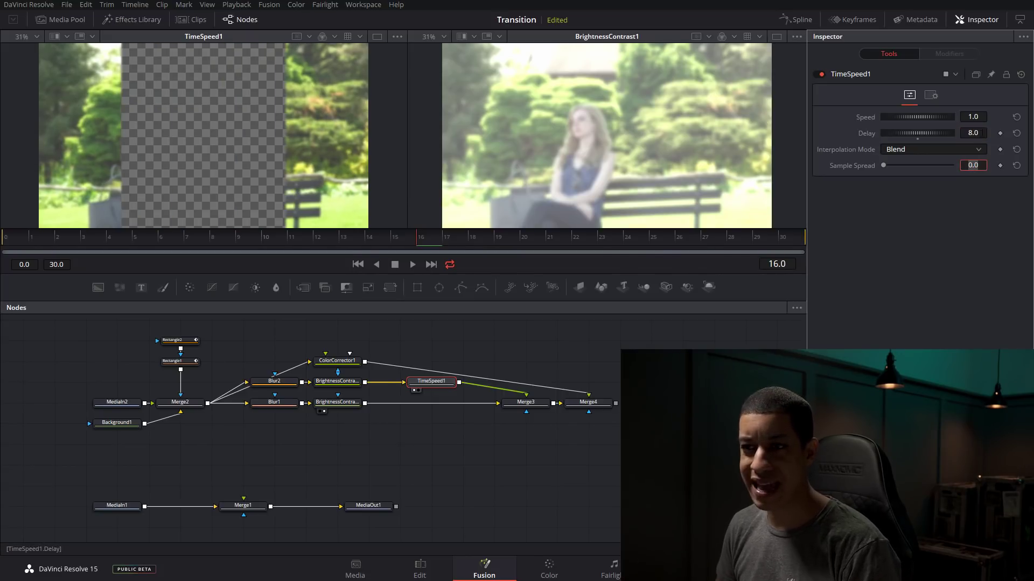
drag(98, 233, 486, 250)
drag(637, 253, 482, 243)
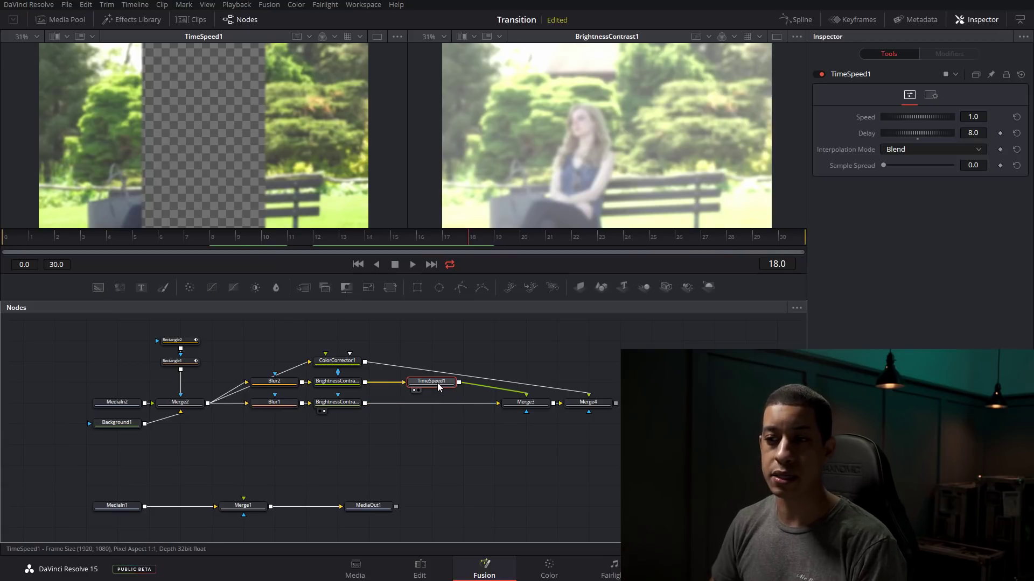
click(345, 382)
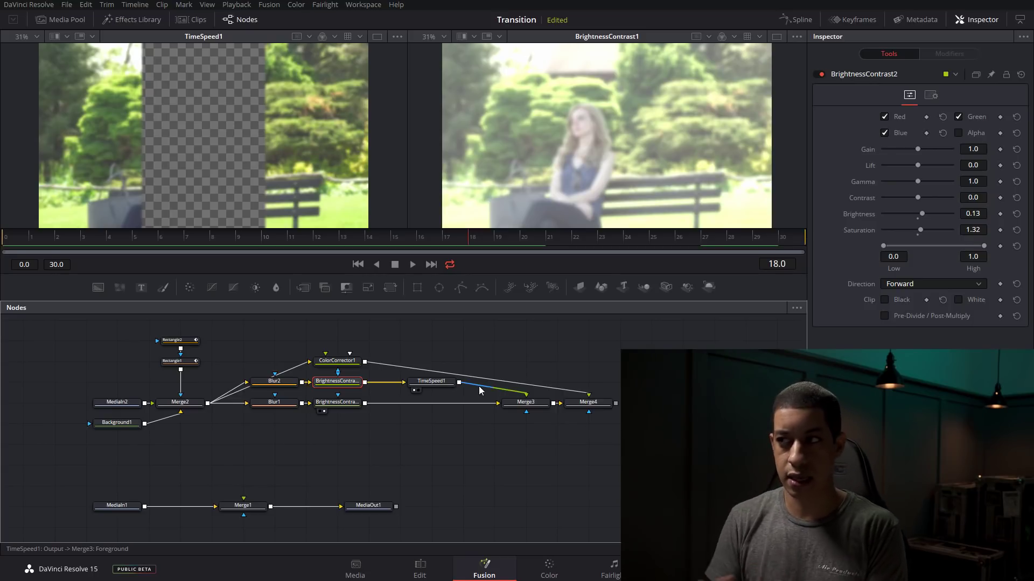
click(423, 383)
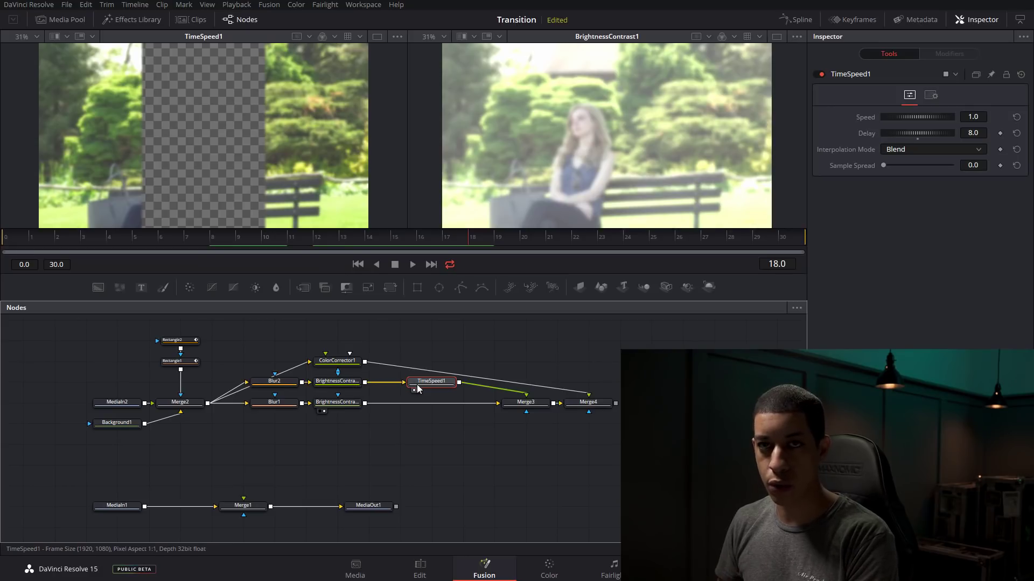
Step: Delete the TimeSpeed1 node and move Merge3 and Merge4 next to the BrightnessContrast nodes
key(Delete)
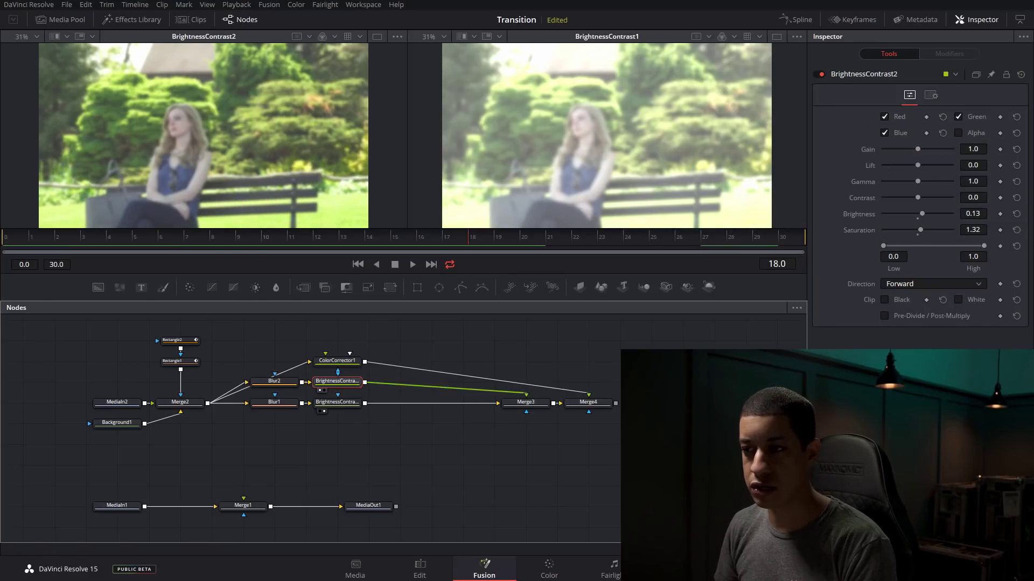
drag(619, 377, 422, 403)
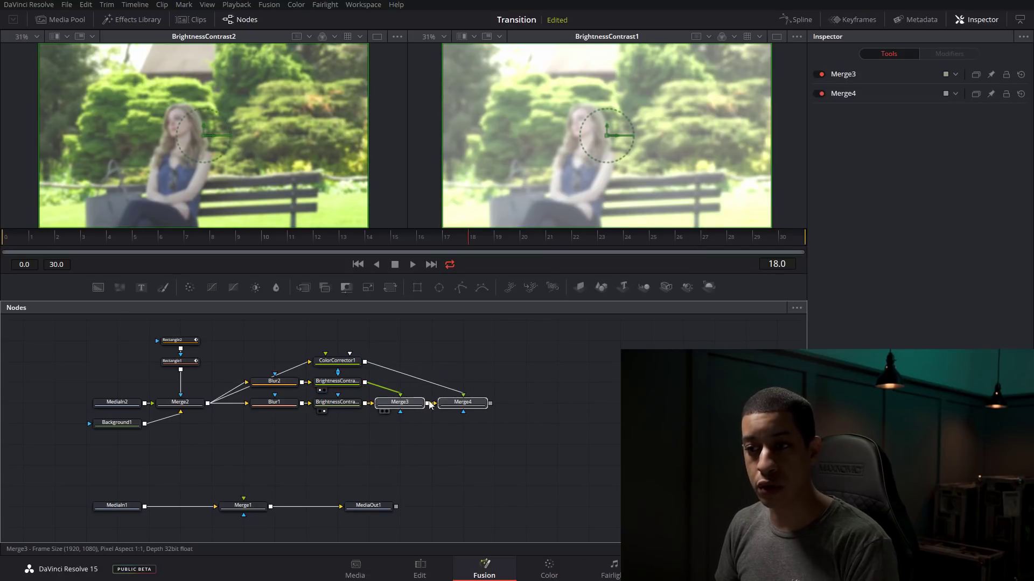
click(531, 377)
Step: Add a TimeSpeed node below BrightnessContrast1, feed it from Rectangle1's output and show it in the first viewer
key(shift+space)
key(Return)
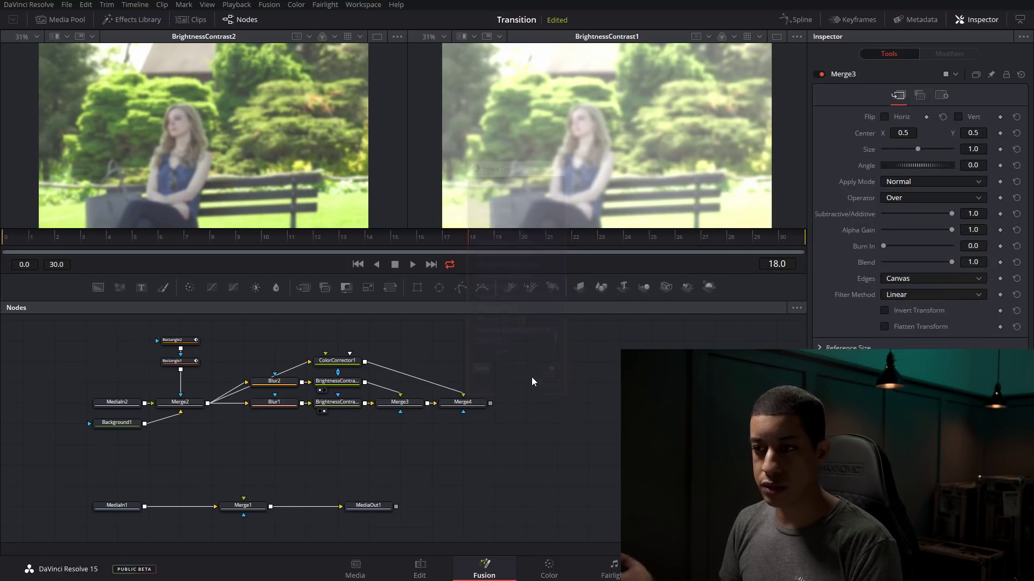
drag(527, 384, 333, 441)
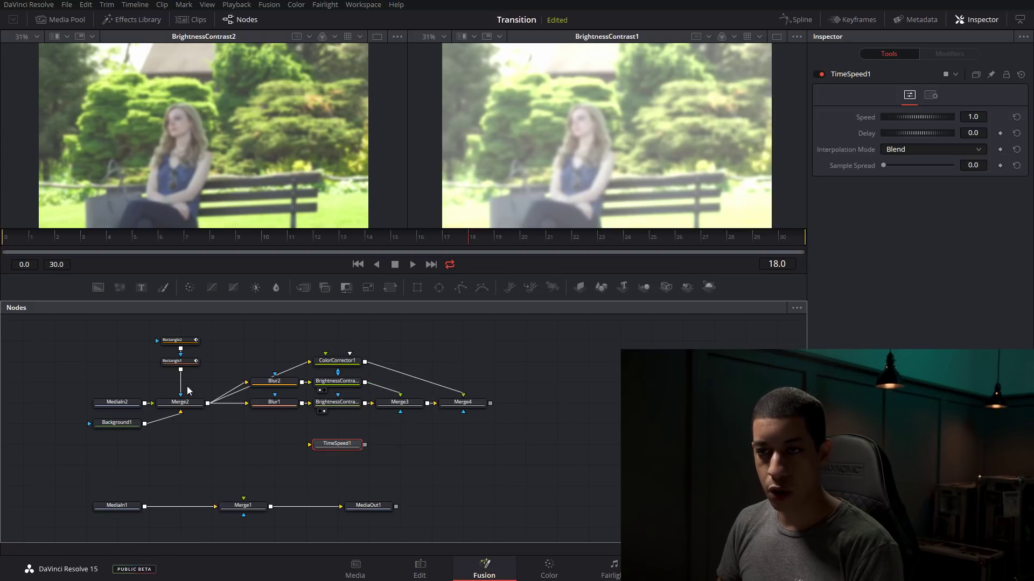
drag(181, 373, 336, 449)
key(1)
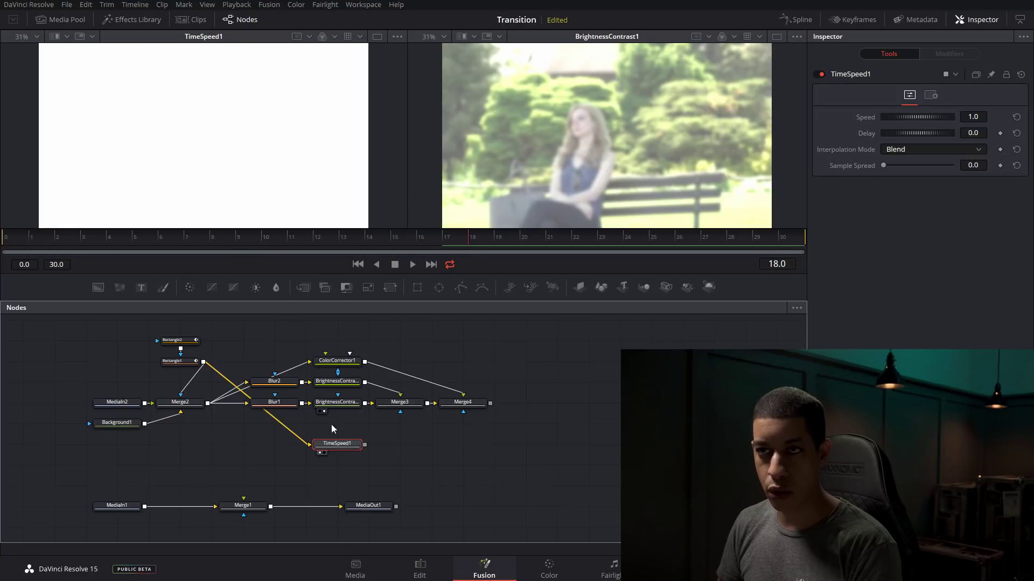
Step: Go to frame 8 and set TimeSpeed1's Delay to 3
drag(102, 238, 210, 243)
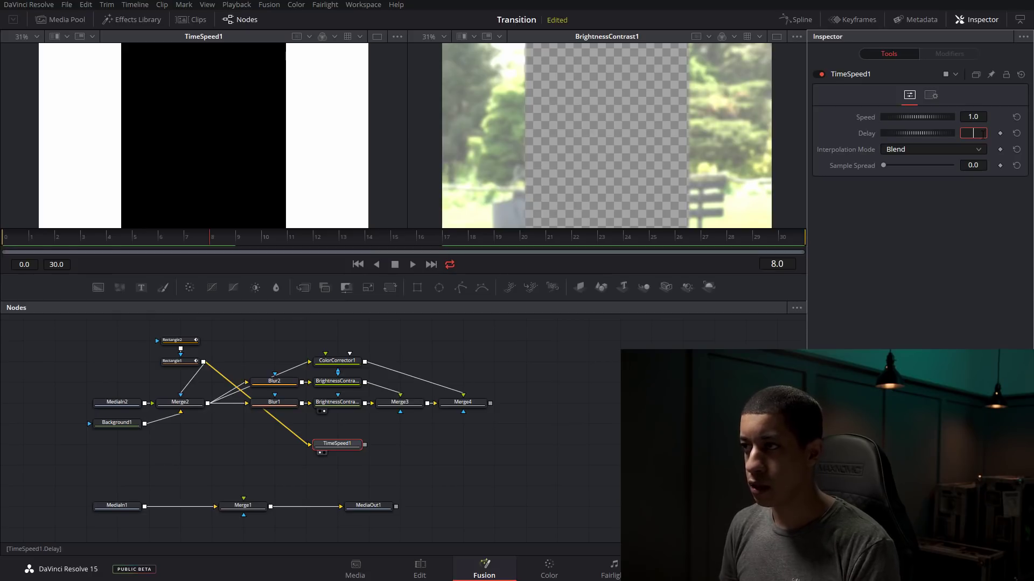
text(3)
key(Tab)
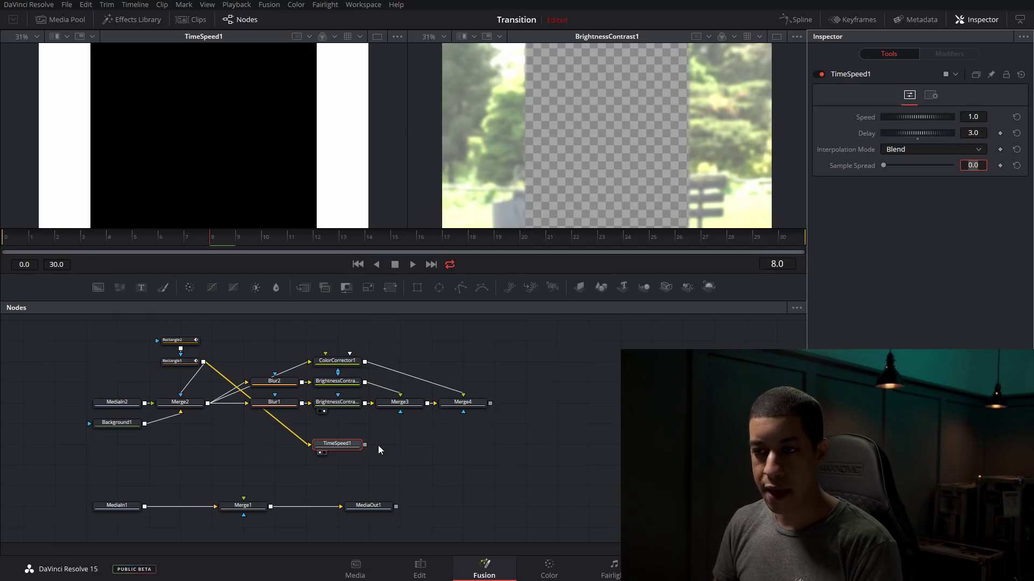
Step: Connect TimeSpeed1 to Merge3's effect mask input and show Merge3 in the first viewer
drag(365, 445, 405, 415)
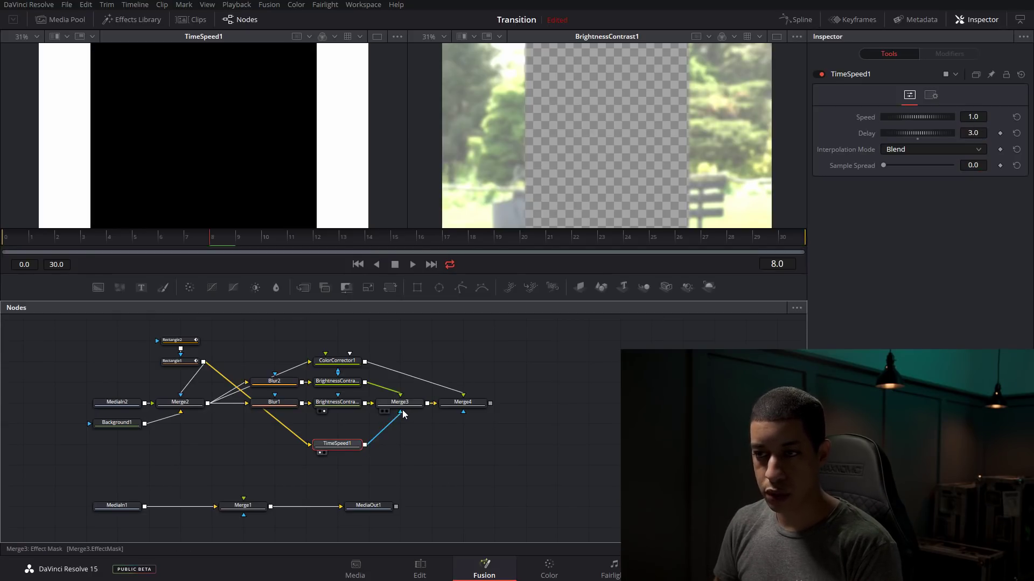
click(405, 405)
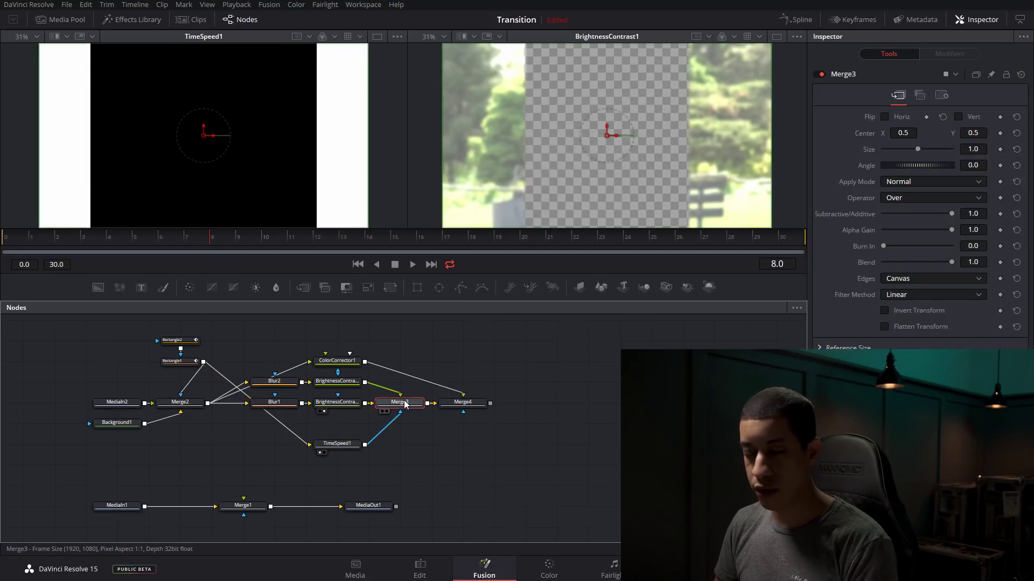
key(1)
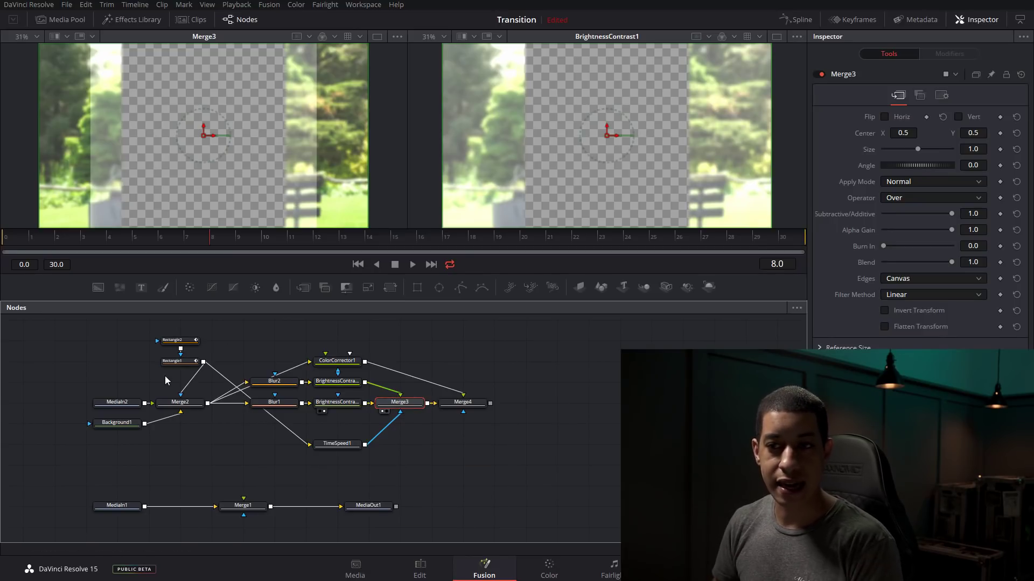
Step: Add a second TimeSpeed node beside TimeSpeed1, feed it from Rectangle1 and connect it to Merge4's effect mask
click(126, 407)
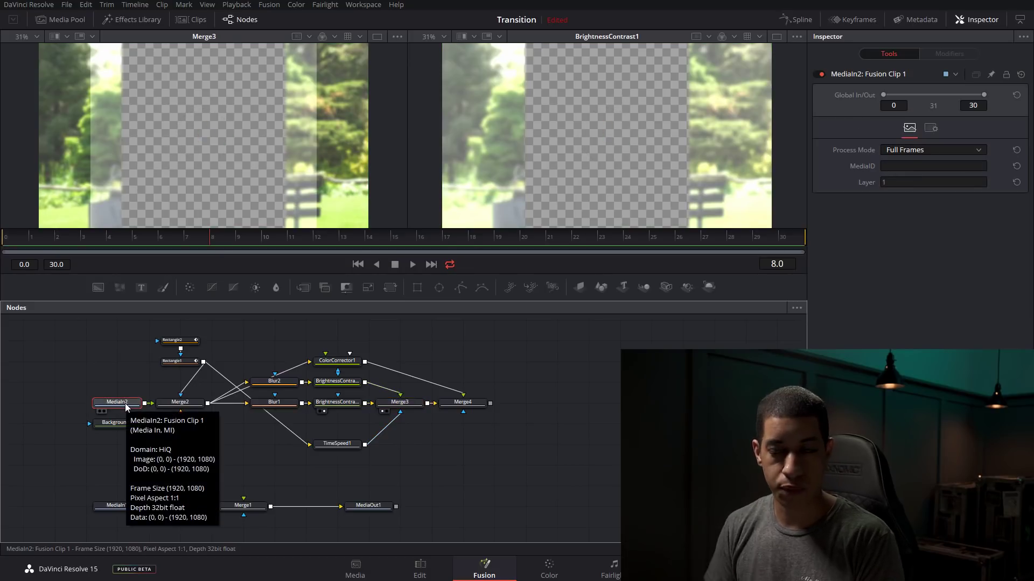
key(shift+space)
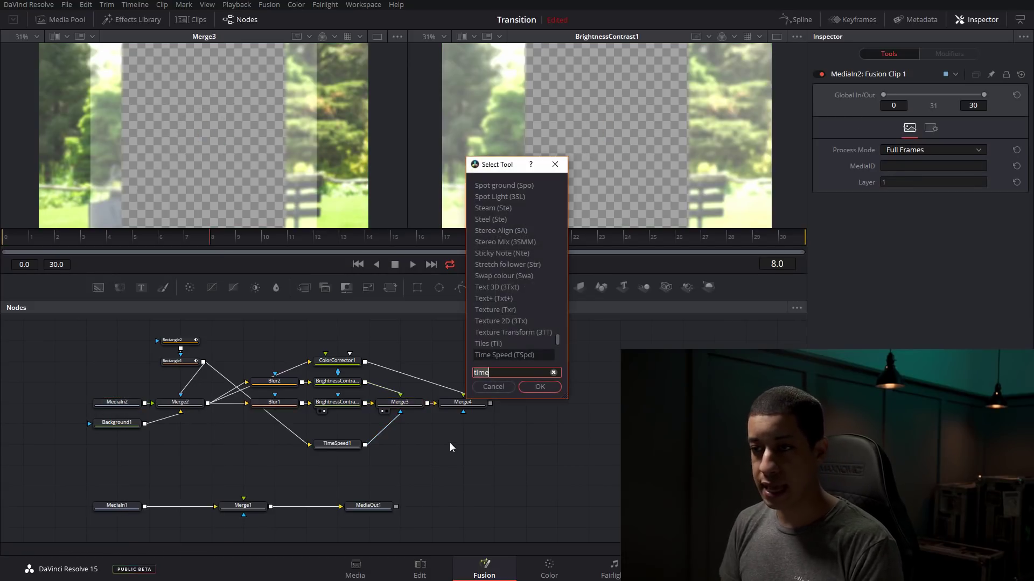
key(Return)
drag(449, 462, 442, 433)
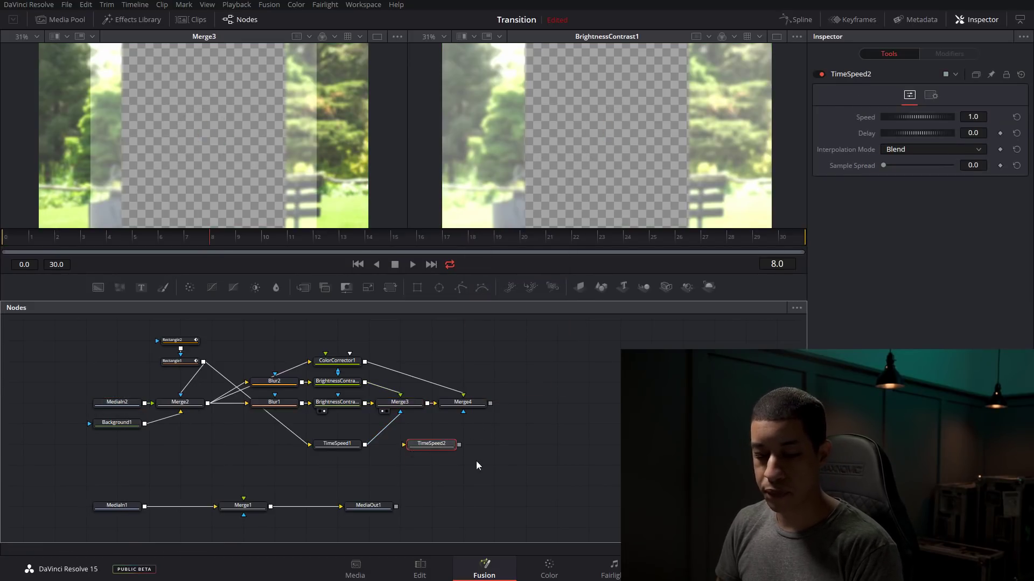
drag(204, 362, 463, 412)
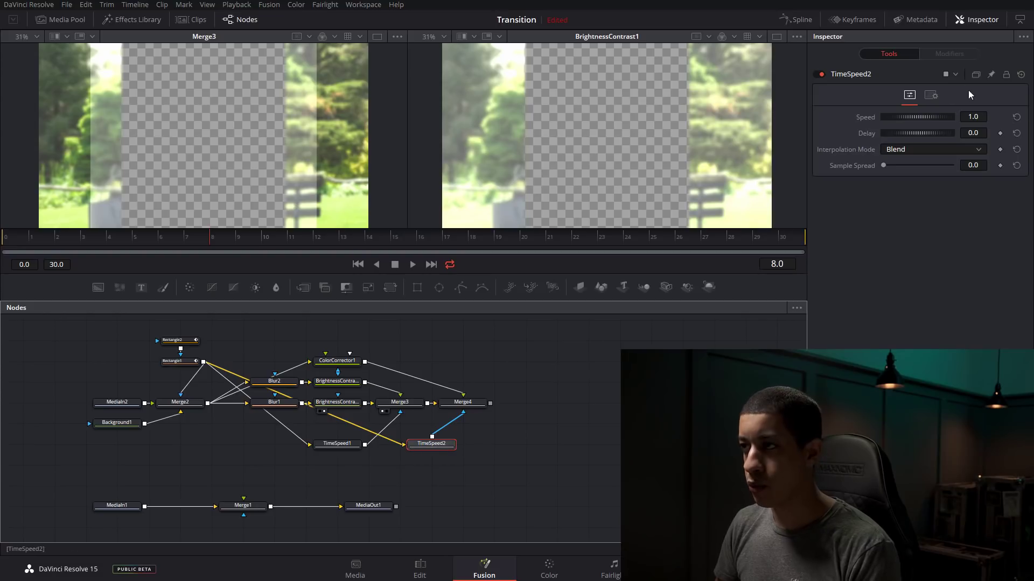
Step: Set TimeSpeed2's Delay to 8
click(977, 133)
key(BackSpace)
key(BackSpace)
key(BackSpace)
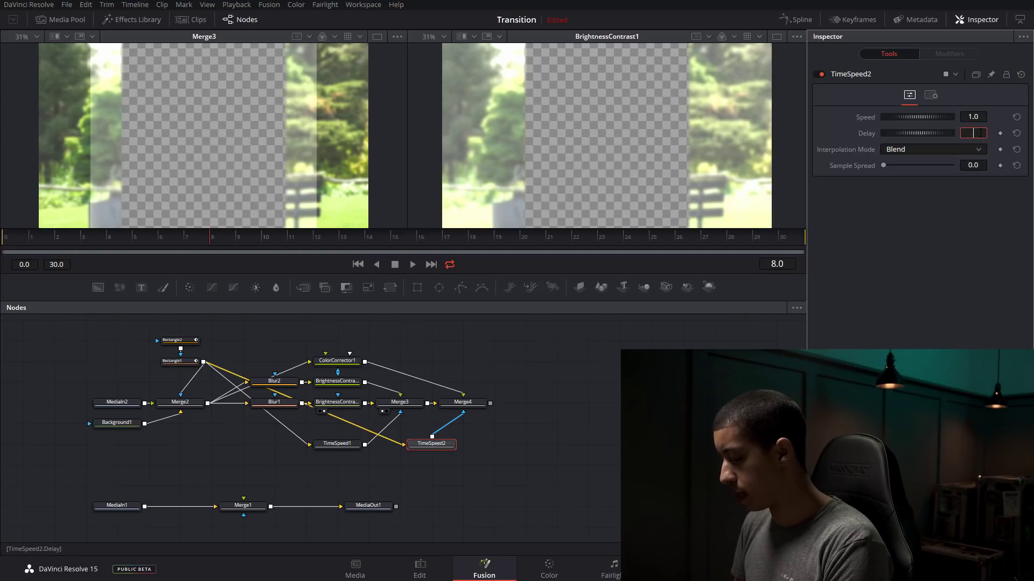
text(8)
key(Tab)
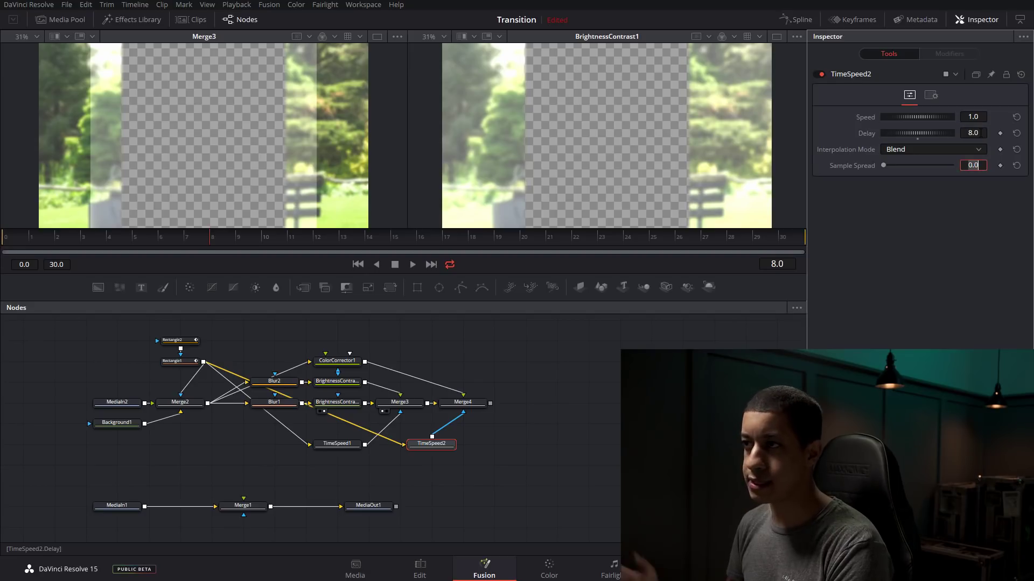
Step: Show Merge4 in the second viewer and play back the masked layers, ending on frame 17
click(461, 408)
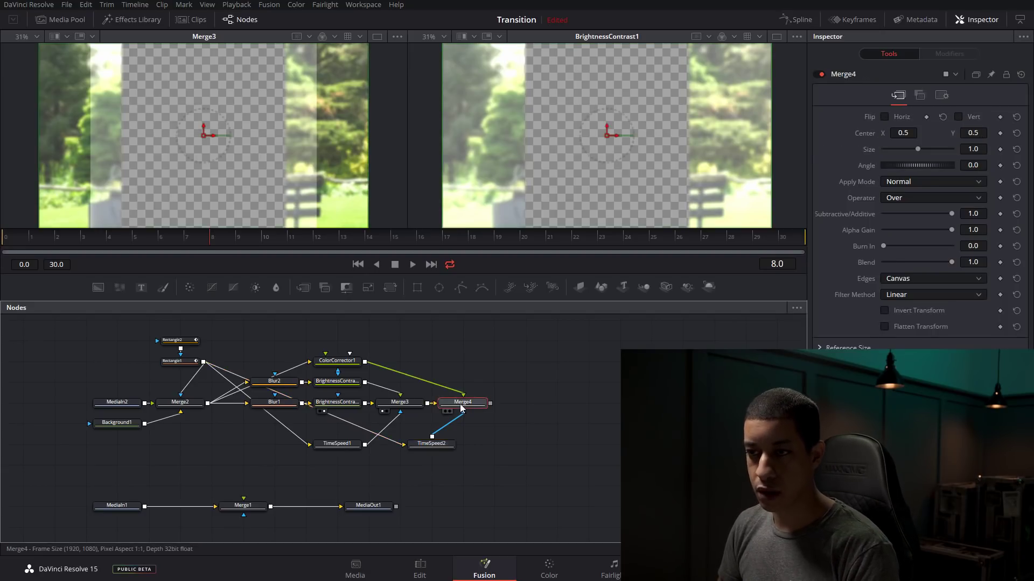
key(2)
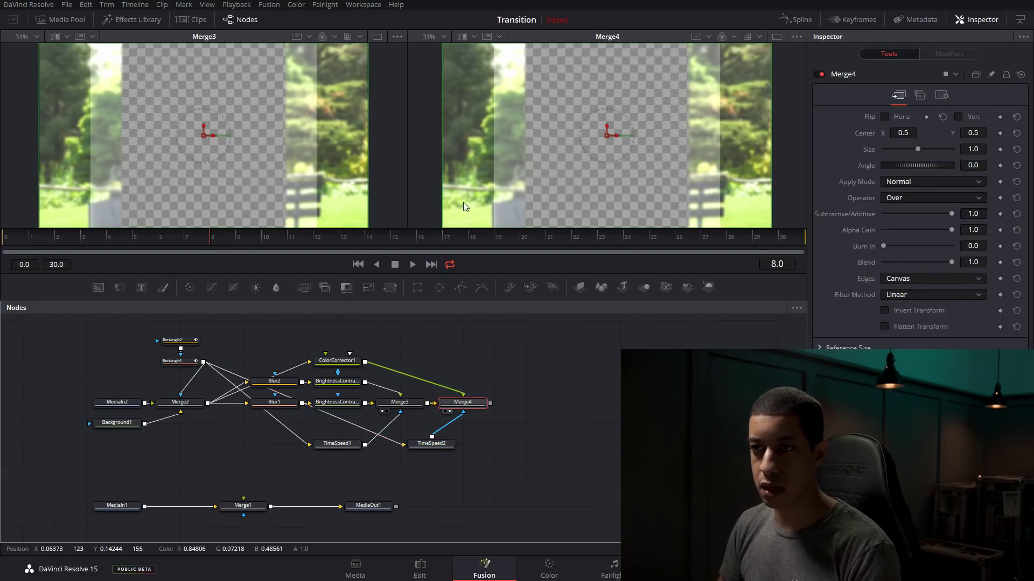
drag(168, 238, 98, 233)
key(space)
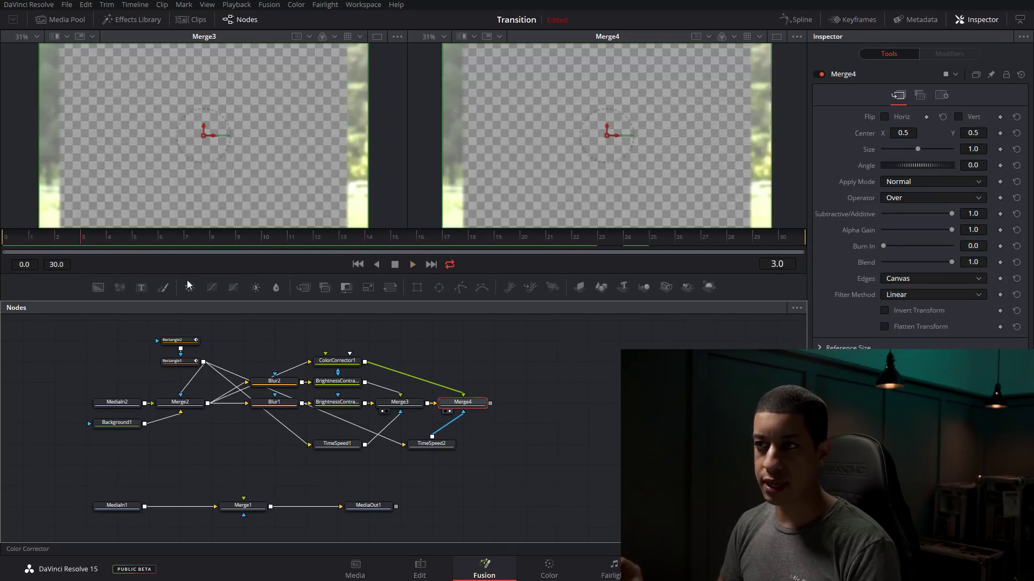
key(space)
drag(229, 248, 445, 240)
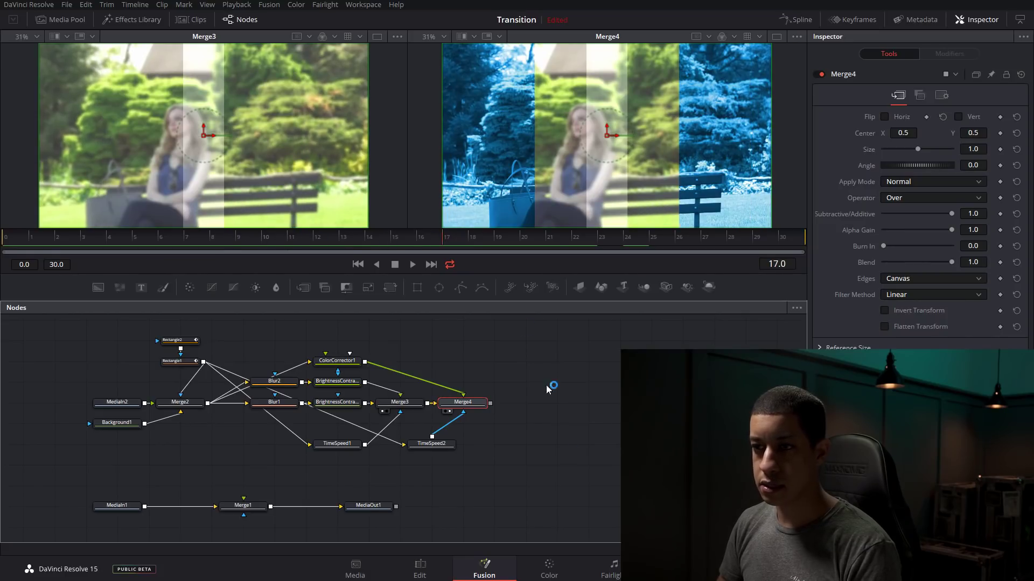
Step: Open the Spline editor for the Rectangle1 and Rectangle2 masks and display both displacement curves fitted in the graph
drag(151, 330, 195, 370)
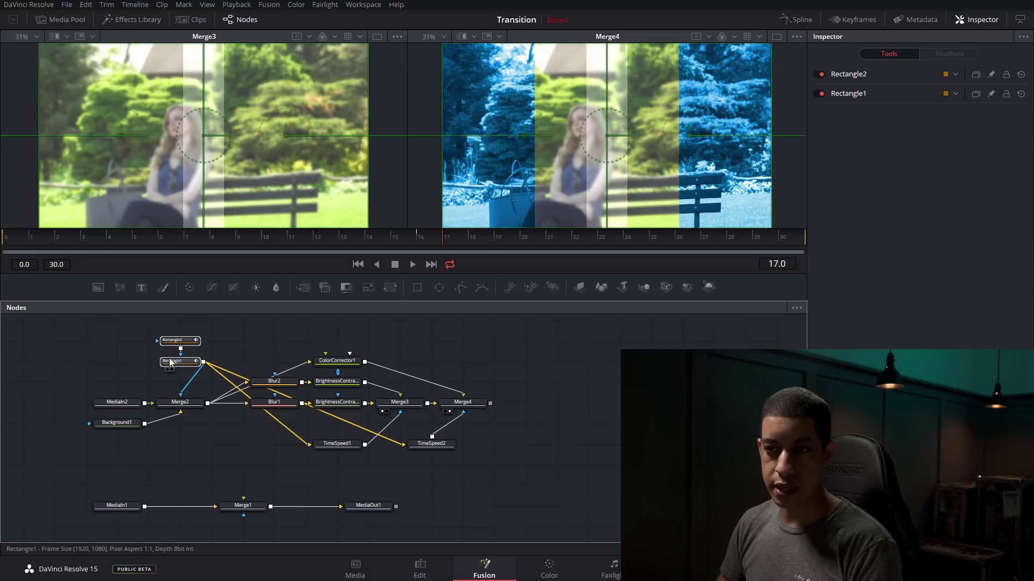
mouse_move(169, 366)
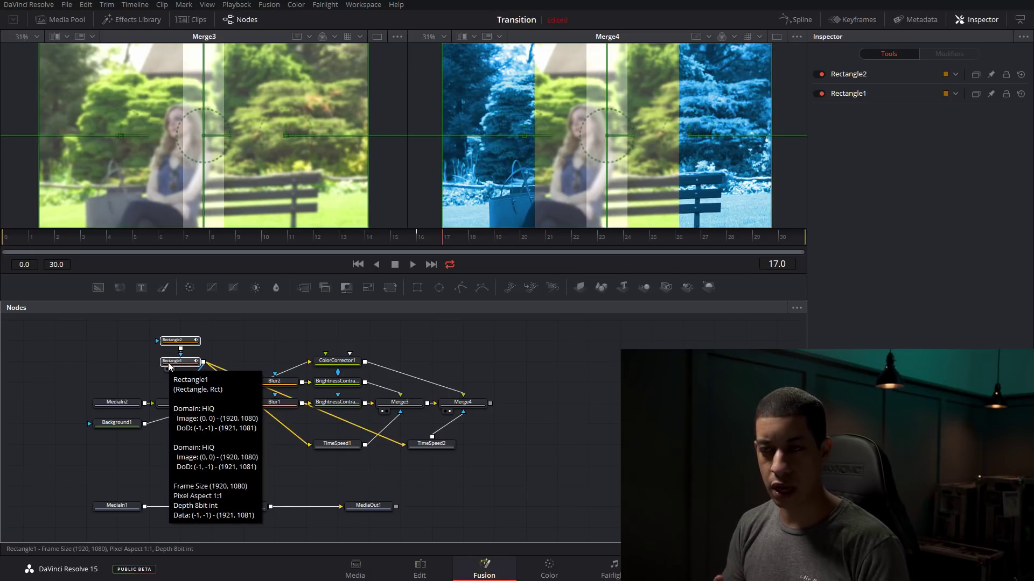
click(456, 391)
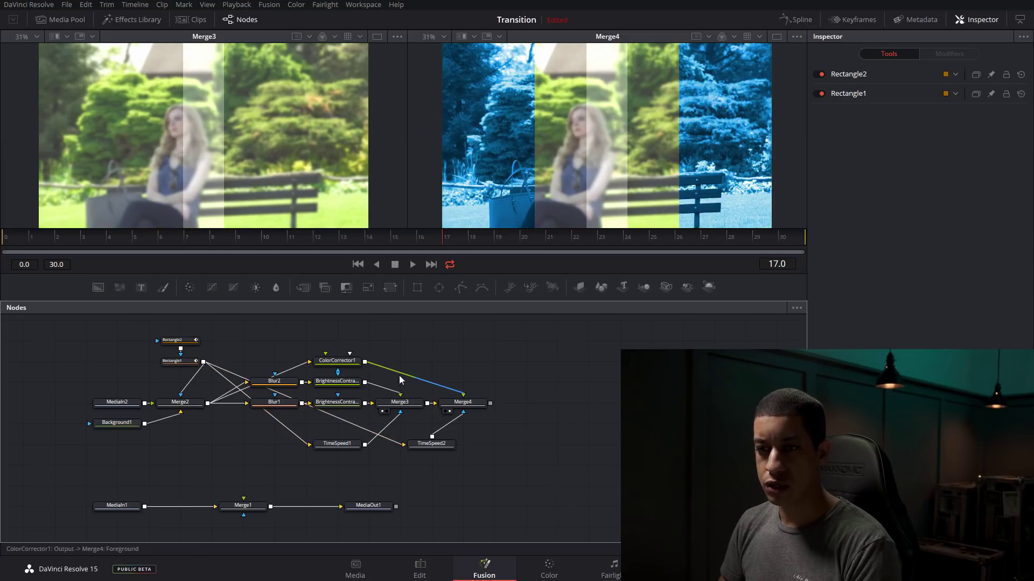
drag(187, 333, 190, 366)
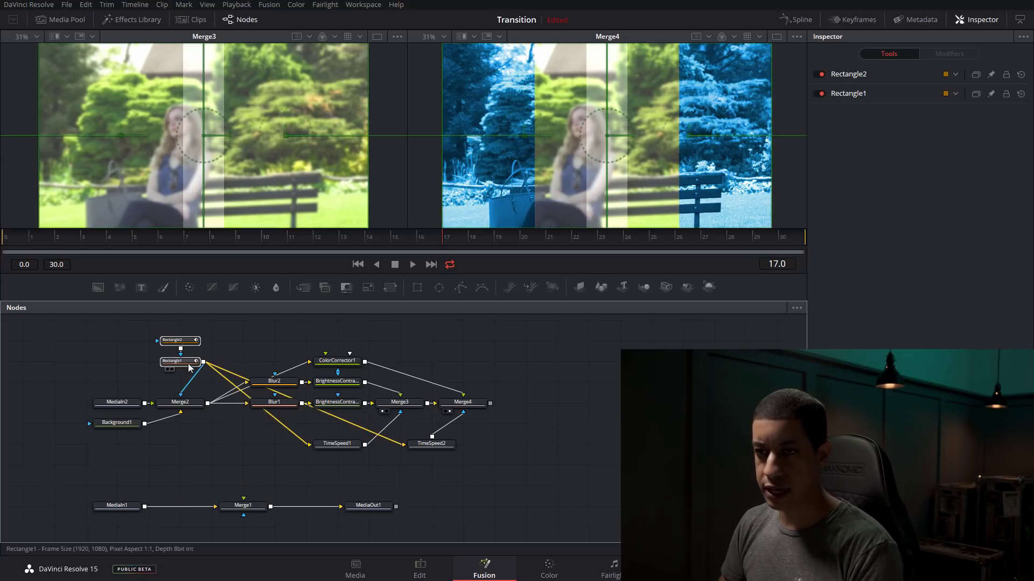
click(792, 17)
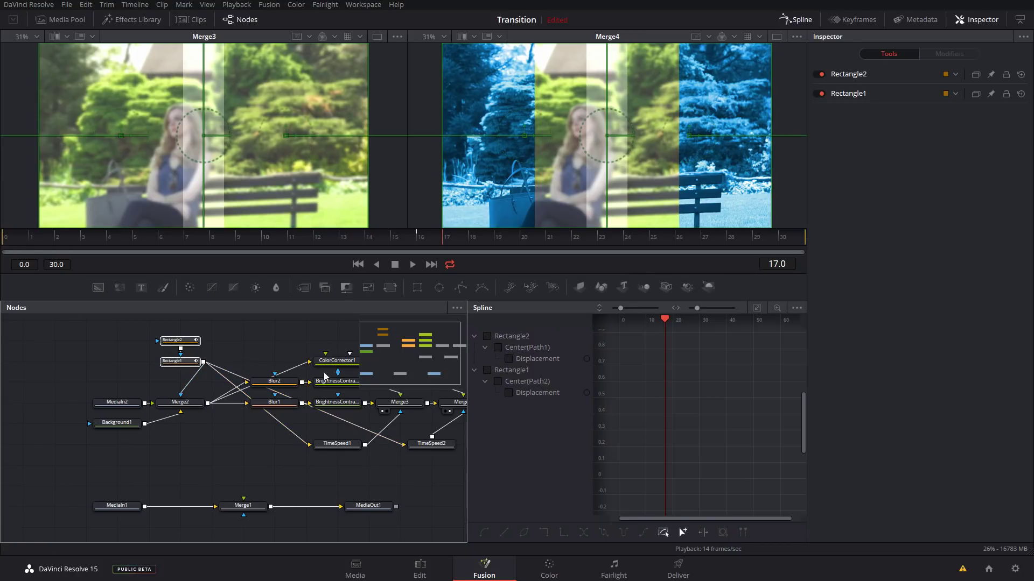
scroll(140, 381, up, 2)
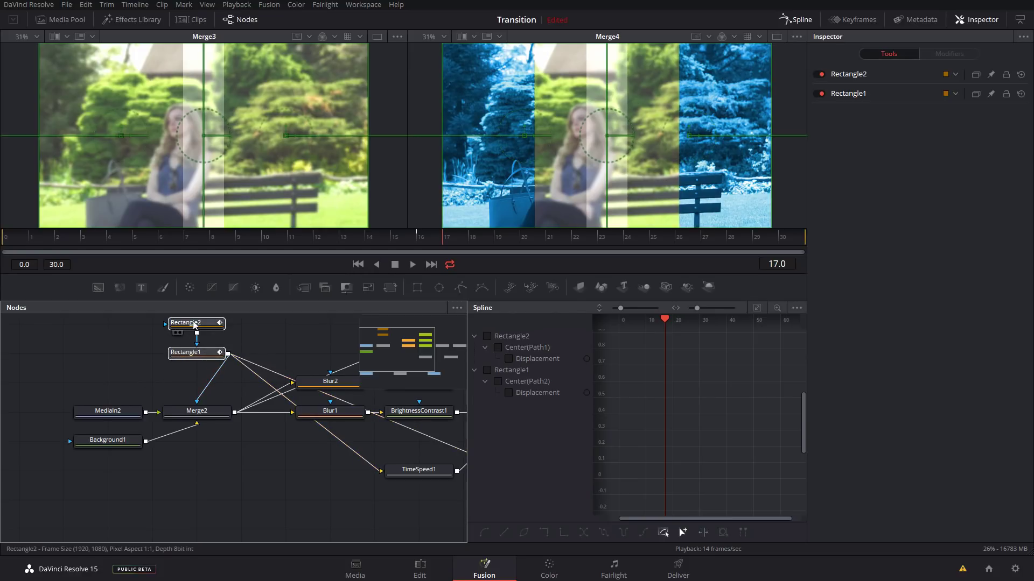
click(505, 336)
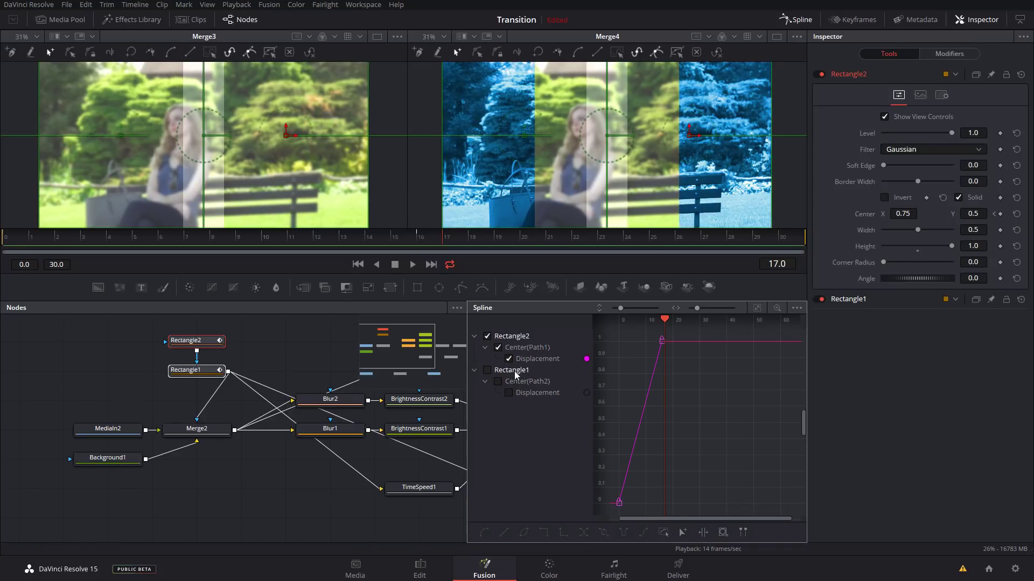
click(512, 371)
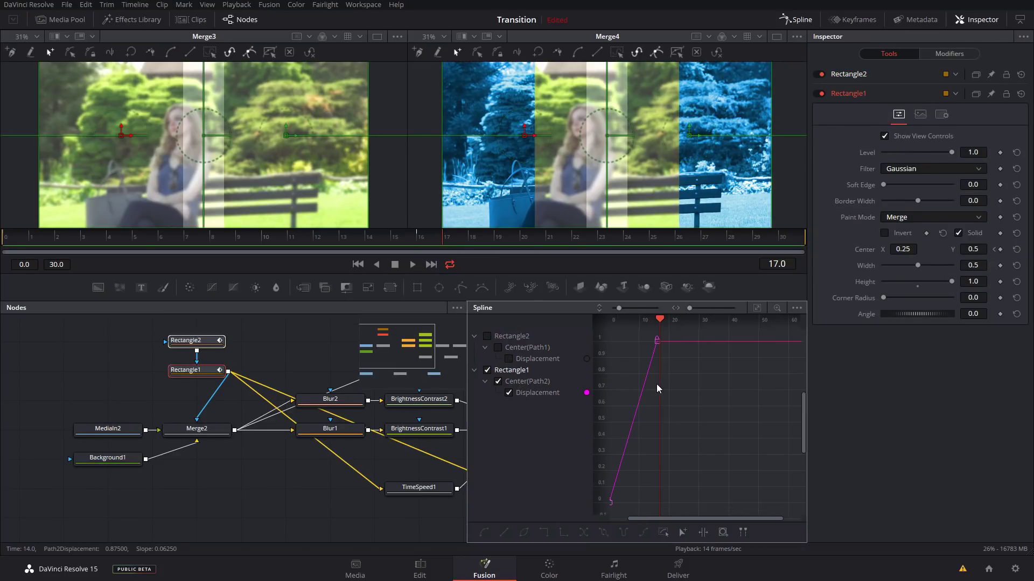
drag(721, 518, 707, 518)
drag(702, 333, 607, 522)
click(487, 336)
click(756, 307)
Step: Smooth all keyframes on both rectangles' displacement curves and set their Ease In to 97.4
drag(787, 343, 618, 517)
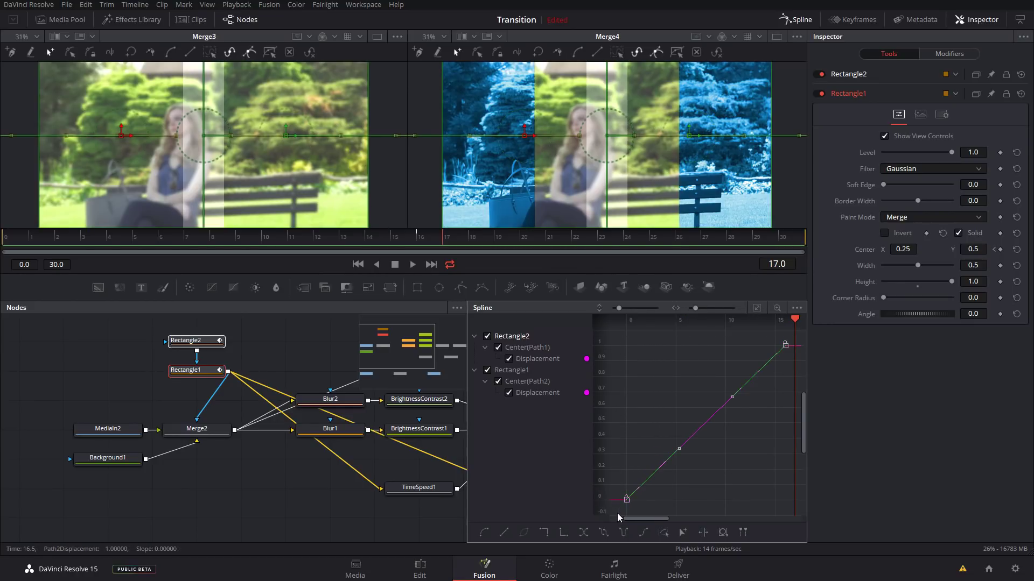
key(s)
key(t)
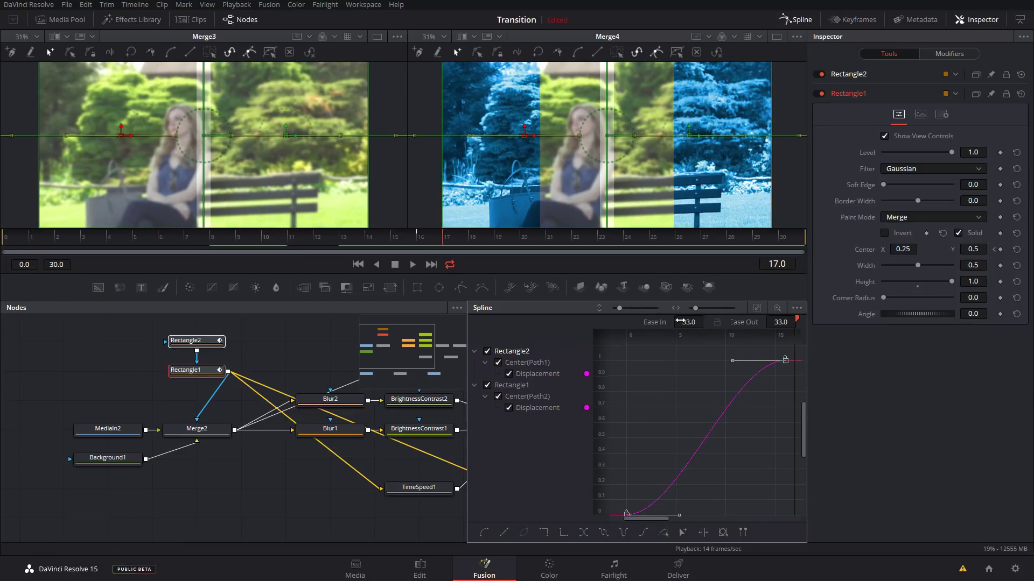
drag(699, 322, 730, 321)
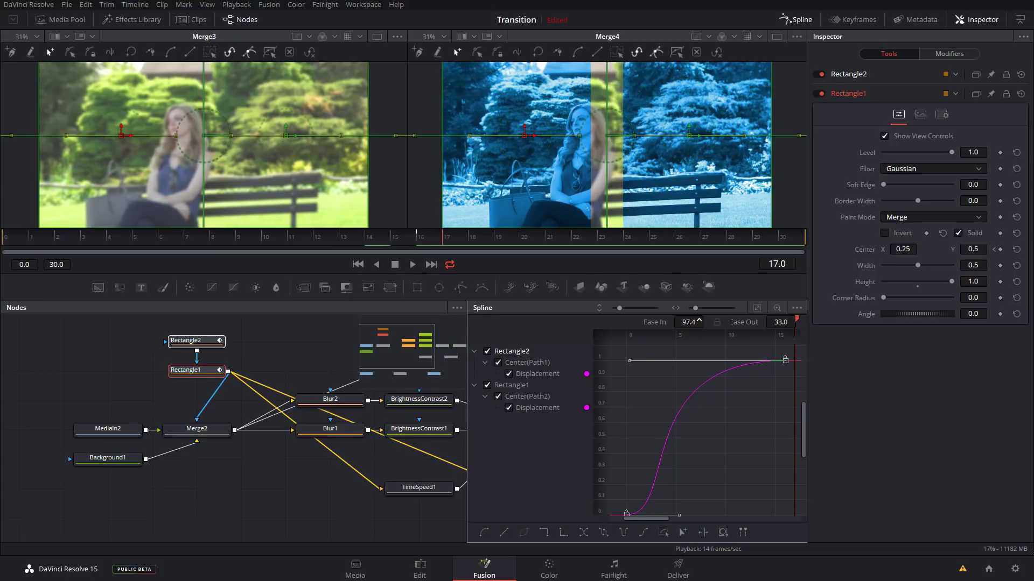
Step: Return to frame 0 and play back the eased mask animation in Merge3 and Merge4
click(412, 264)
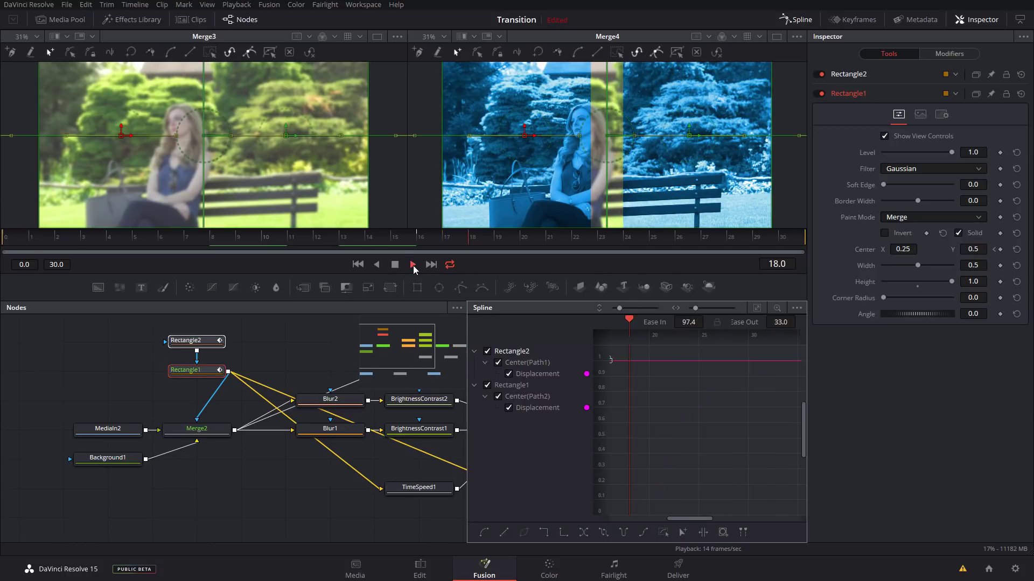
click(412, 265)
right_click(484, 265)
click(535, 271)
right_click(505, 267)
click(544, 283)
click(44, 246)
drag(43, 247, 3, 247)
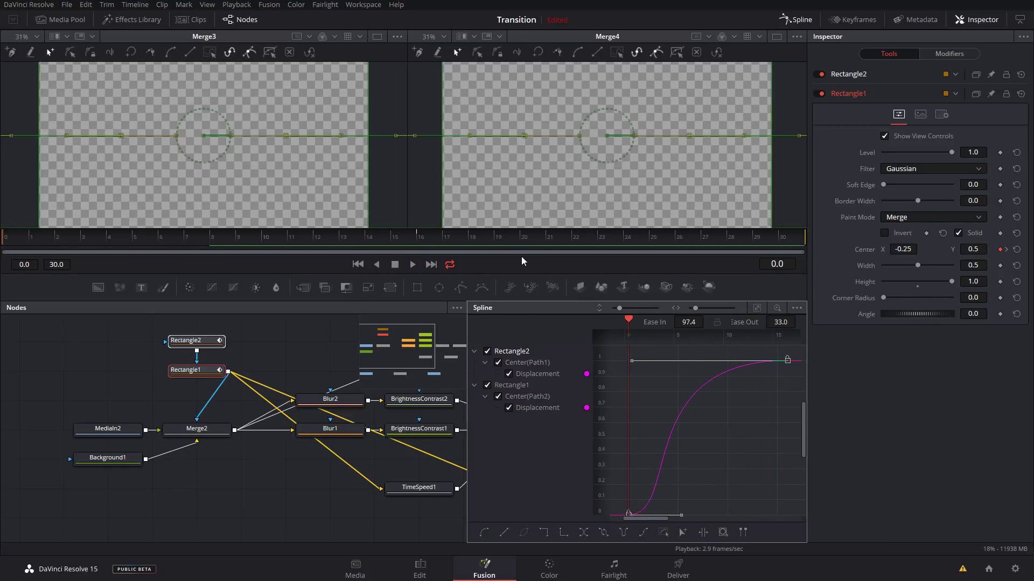
click(415, 263)
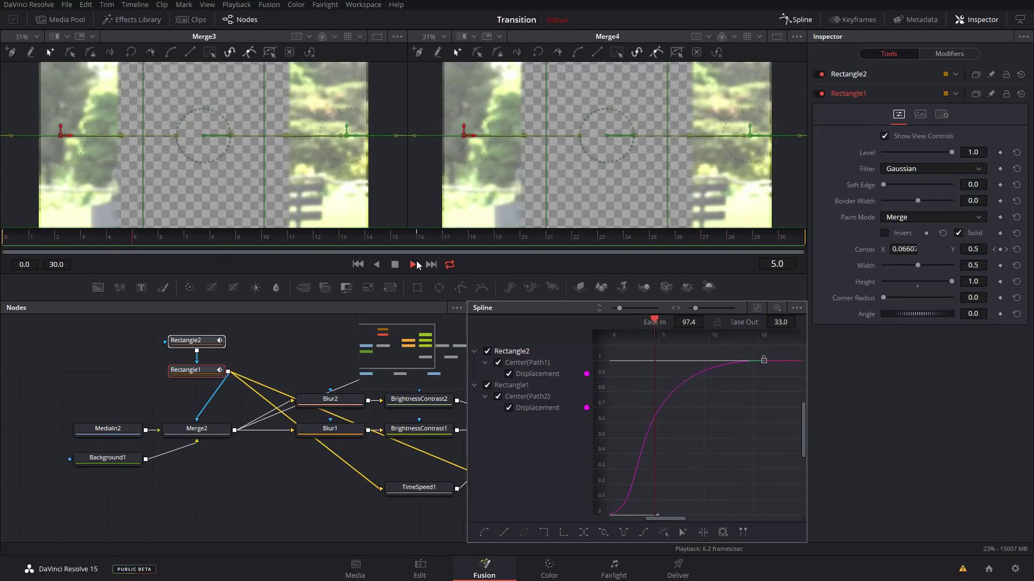
click(416, 263)
key(space)
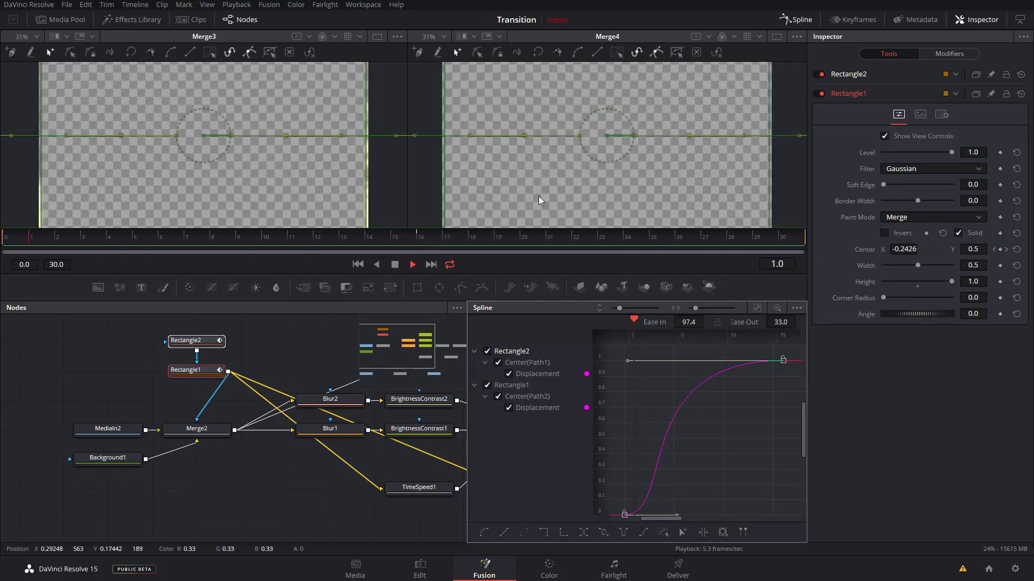
Step: Stop the playback, move to frame 16 and close the Spline editor
key(space)
drag(448, 237, 440, 270)
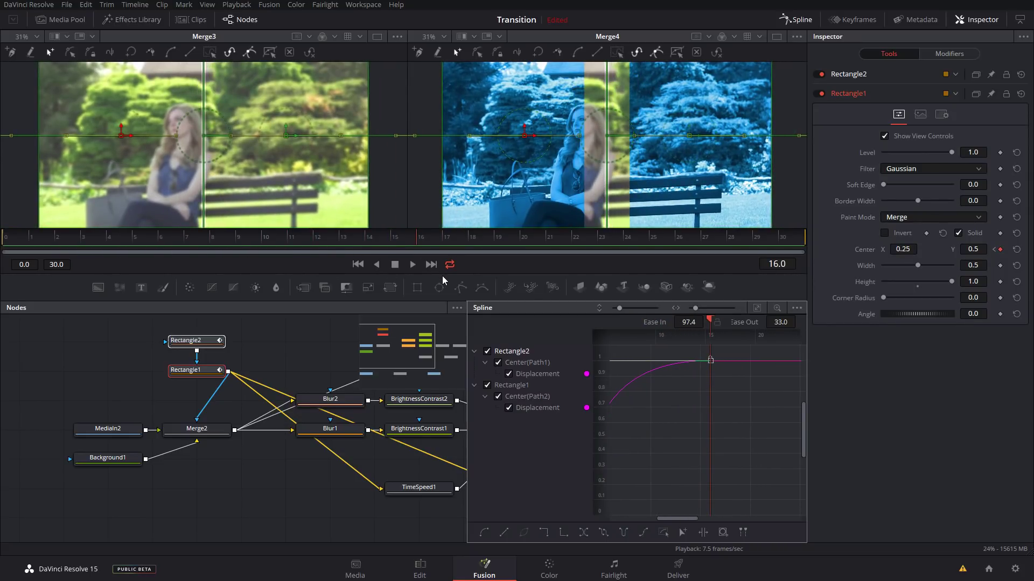
click(809, 24)
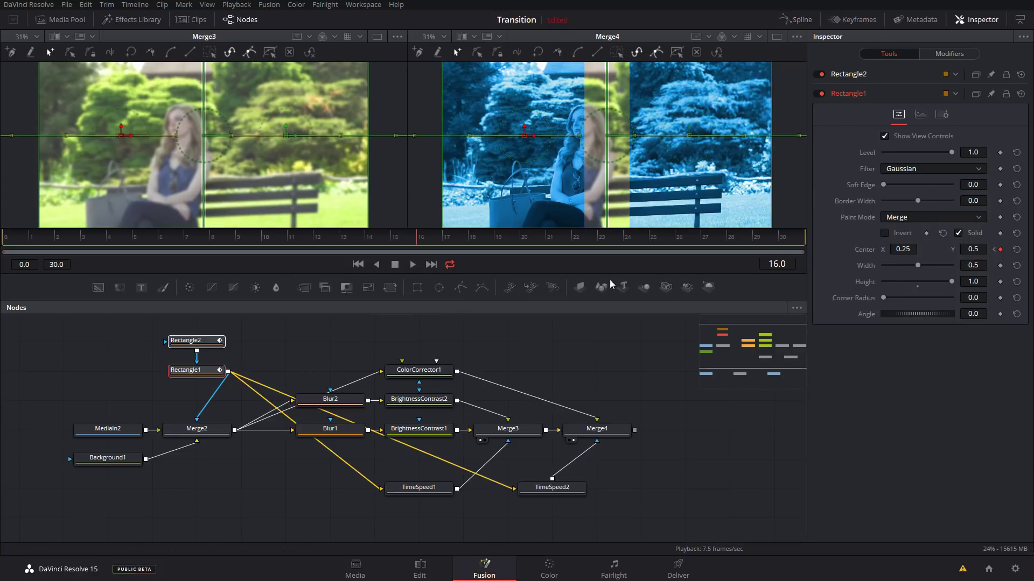
Step: Scrub between the first frame and frame 28 to examine the masked layers in Merge3 and Merge4, and inspect MediaIn2
drag(345, 237, 26, 240)
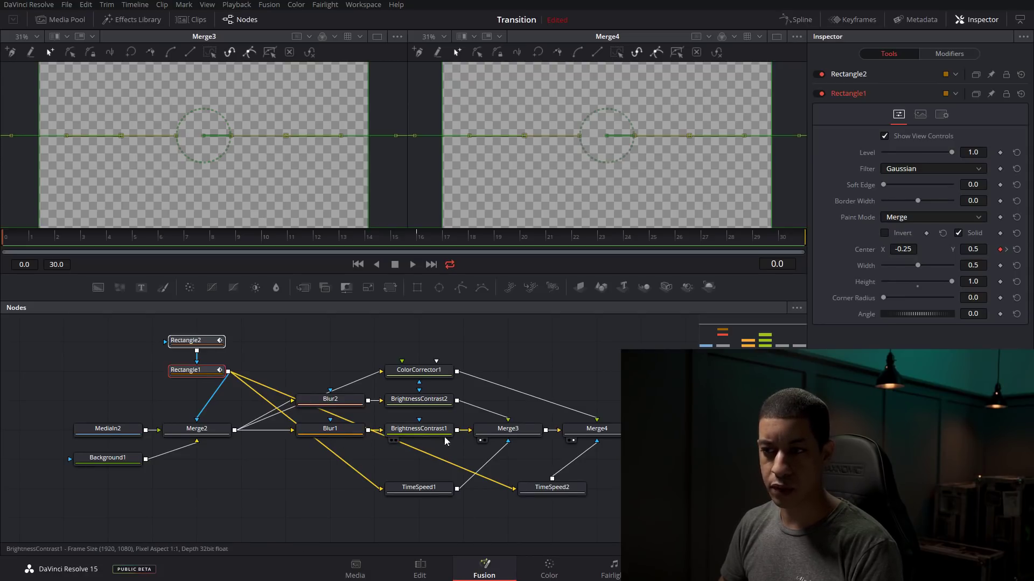
drag(129, 239, 597, 237)
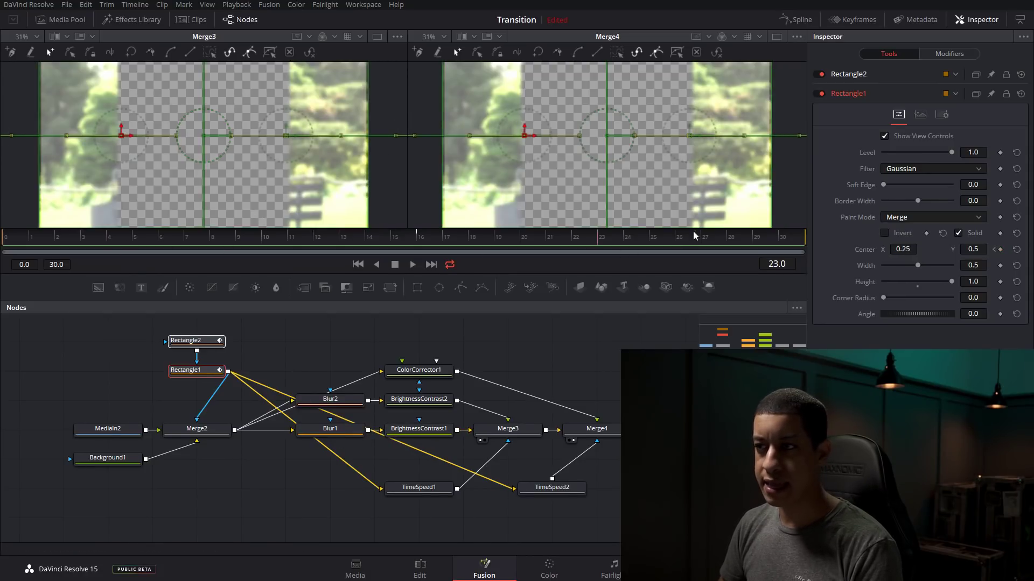
drag(686, 237, 701, 238)
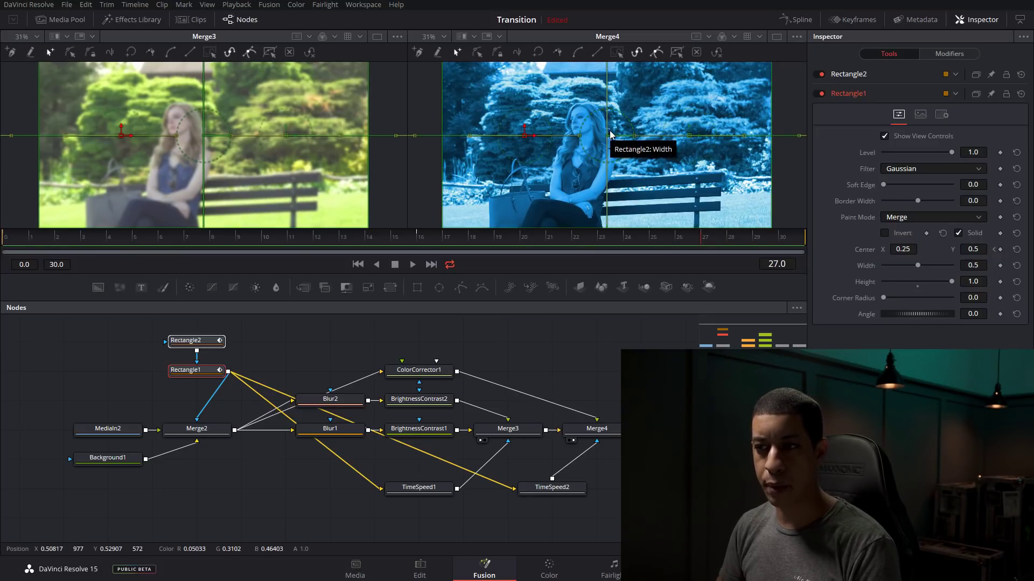
drag(313, 240, 60, 247)
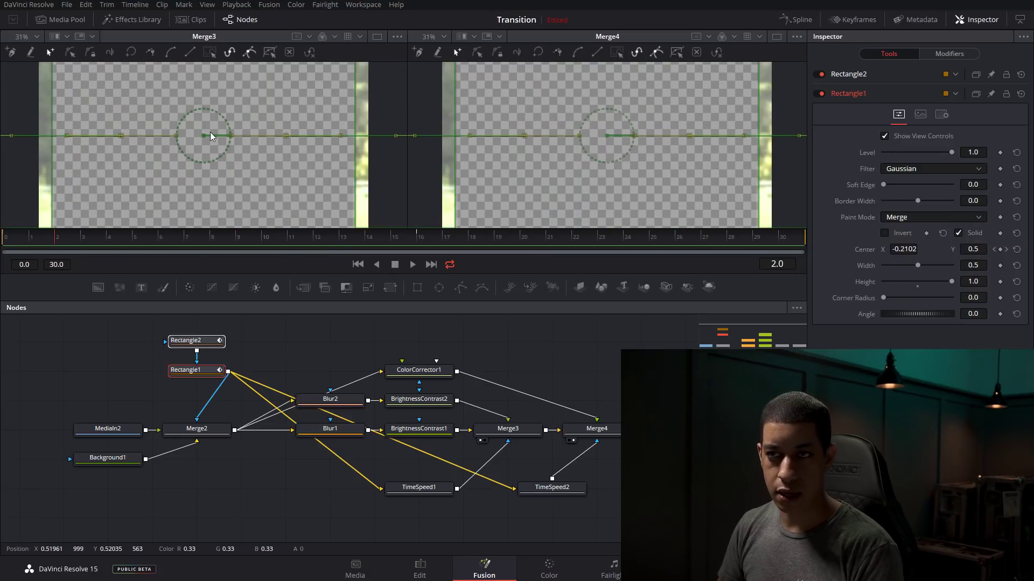
drag(188, 253, 732, 240)
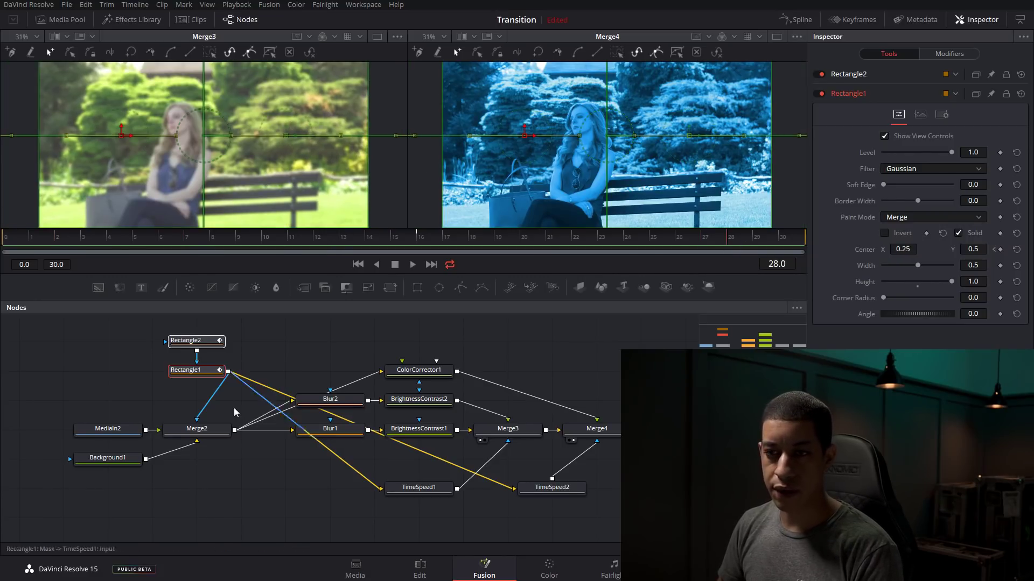
click(107, 429)
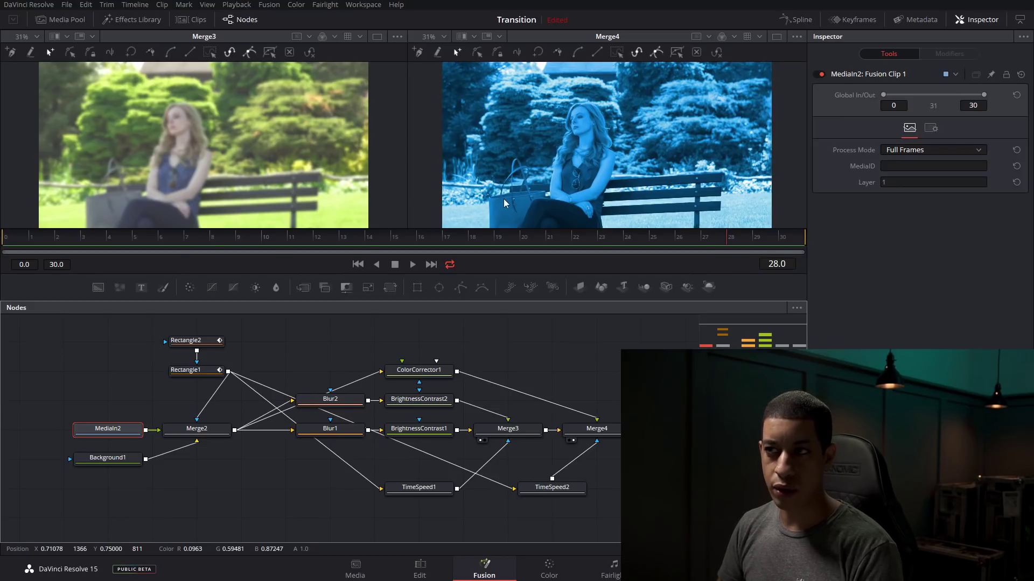
click(619, 508)
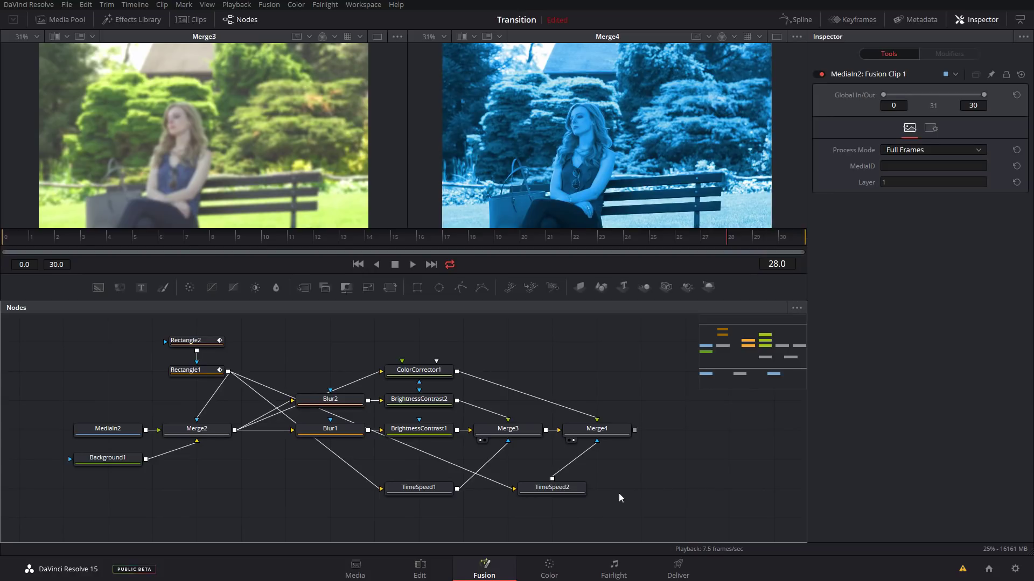
Step: Move Merge3 and Merge4 farther from BrightnessContrast1 to make room for another node between them
drag(688, 464, 525, 436)
drag(677, 457, 597, 437)
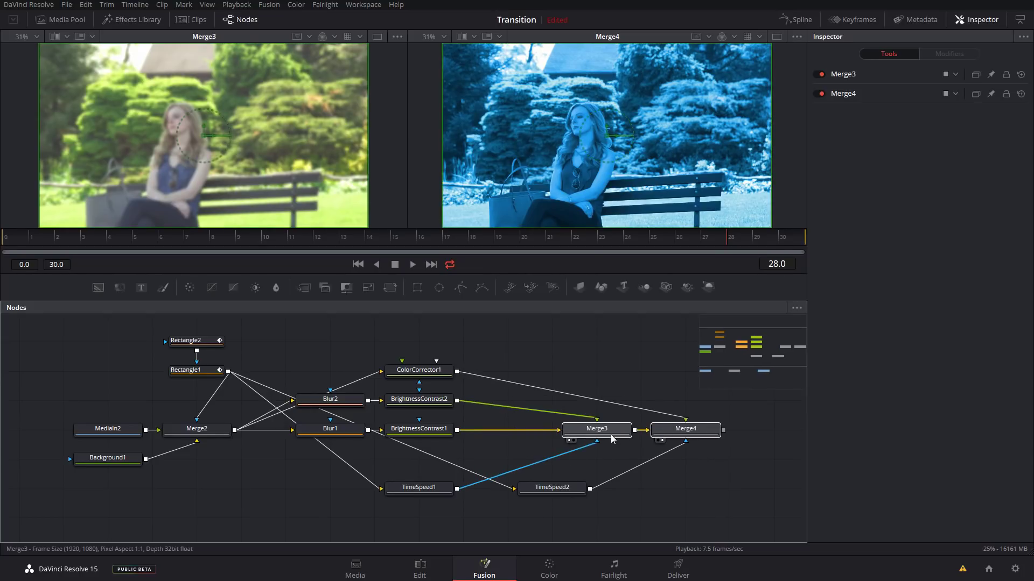
click(612, 436)
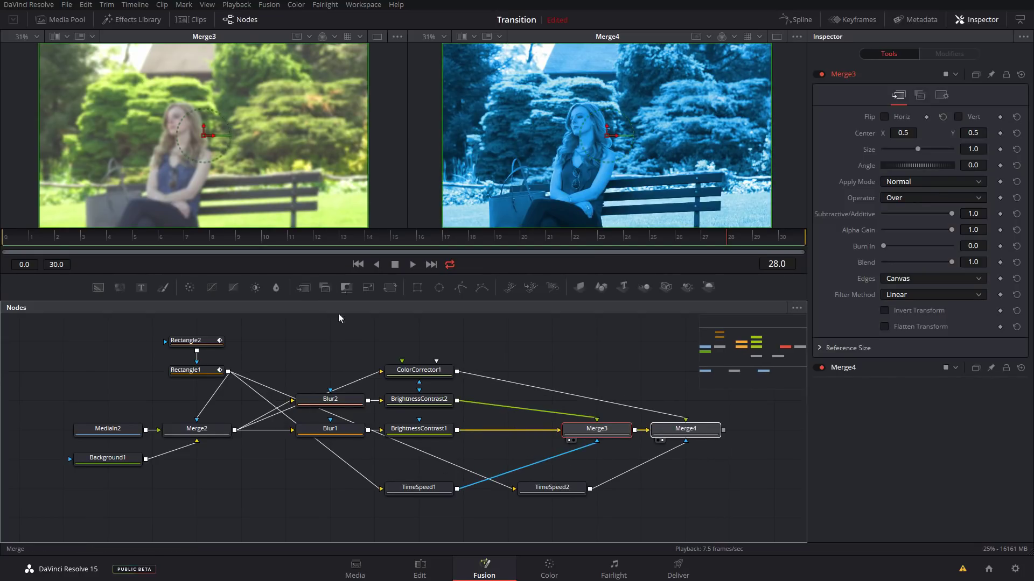
Step: Add a Merge node, connect Background1 to its background input and display it in the first viewer
click(294, 490)
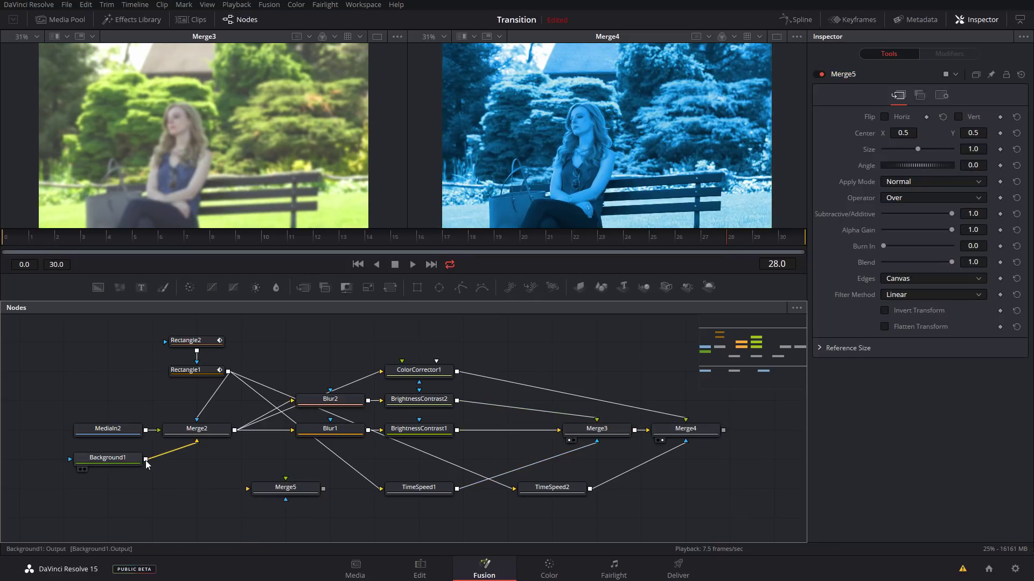
drag(146, 460, 248, 493)
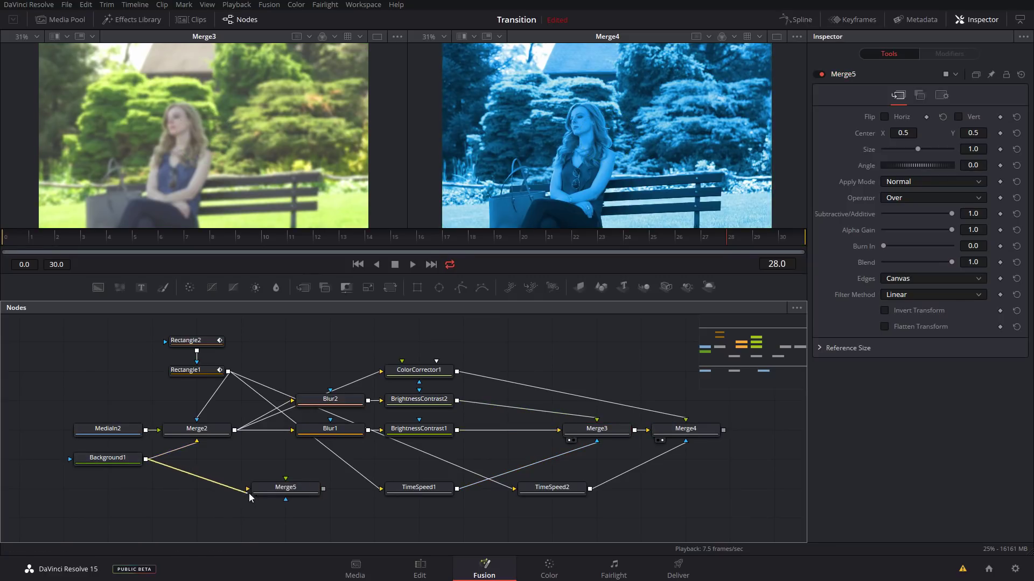
click(281, 491)
key(1)
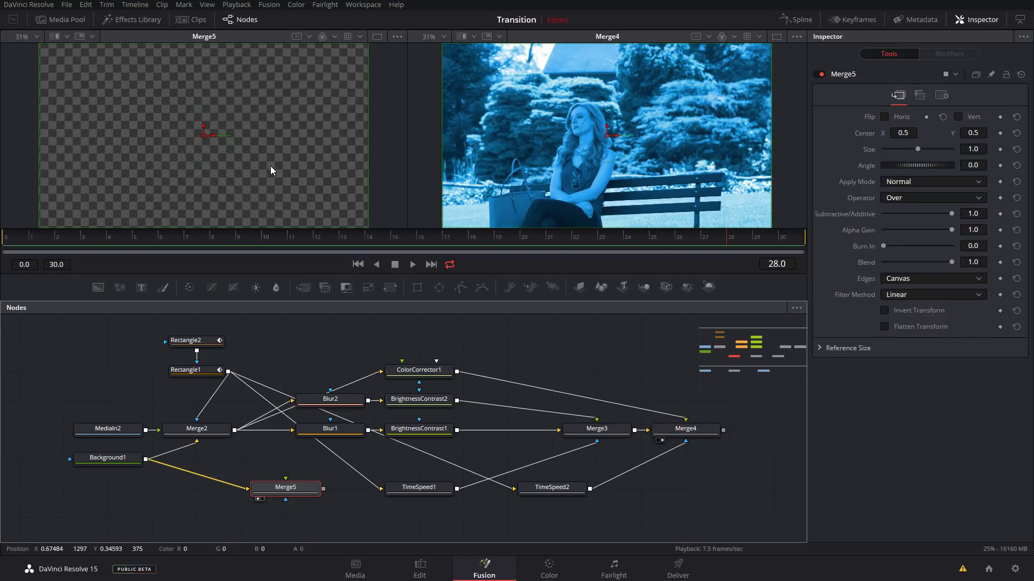
Step: Insert Merge5 between BrightnessContrast1 and Merge3 with Background1 as its background, and mask it with Rectangle1
click(549, 431)
drag(281, 496, 598, 425)
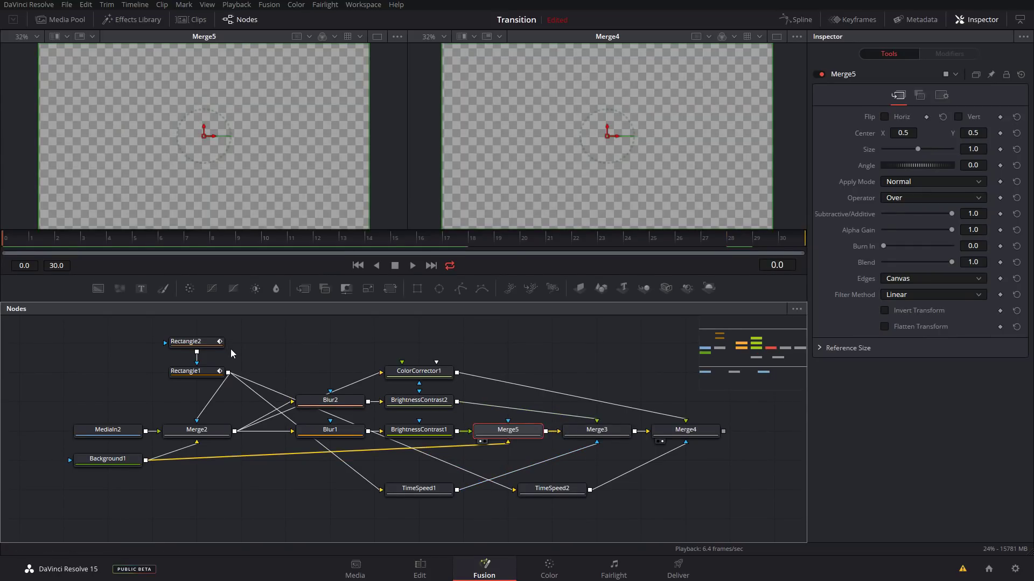
drag(228, 375, 508, 420)
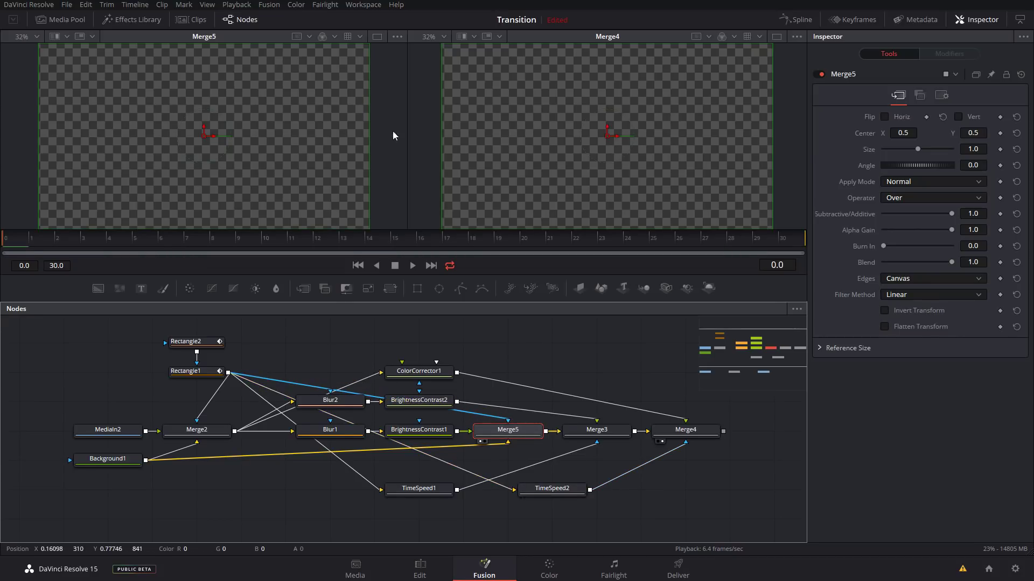
Step: Scrub through the transition up to frame 28 to compare the masked layers in Merge5 and Merge4
click(67, 241)
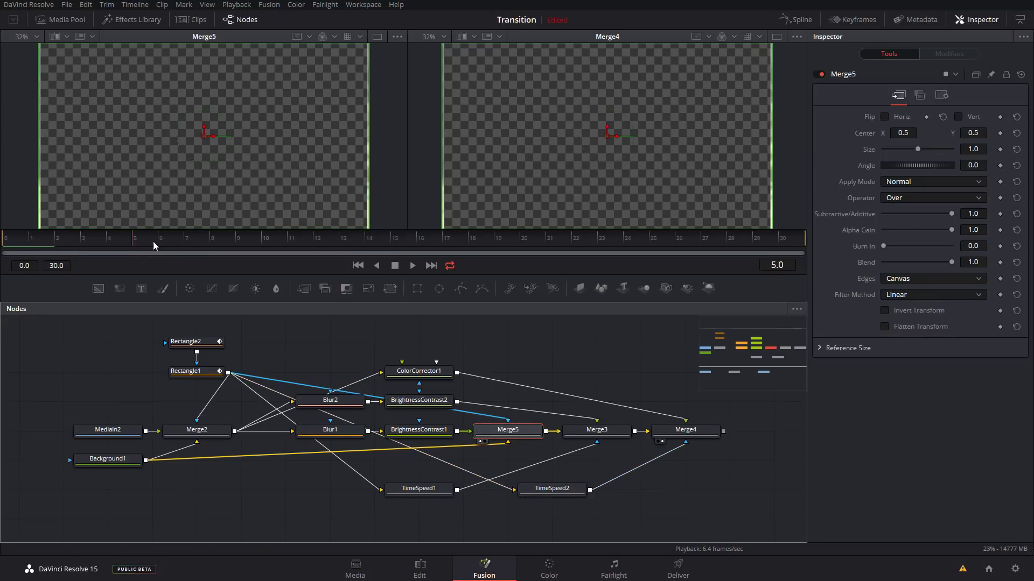
drag(152, 241, 236, 239)
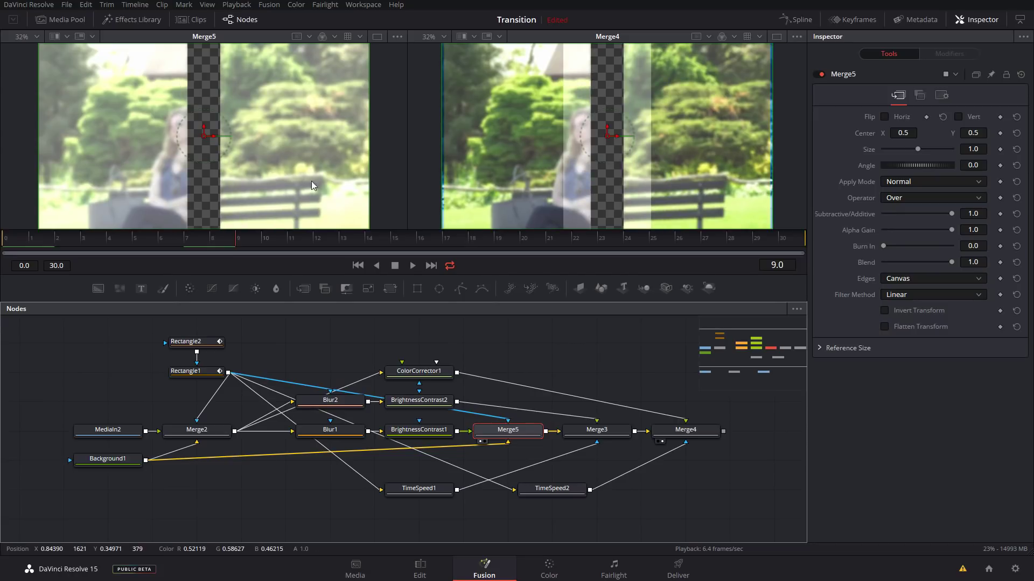
drag(250, 237, 620, 244)
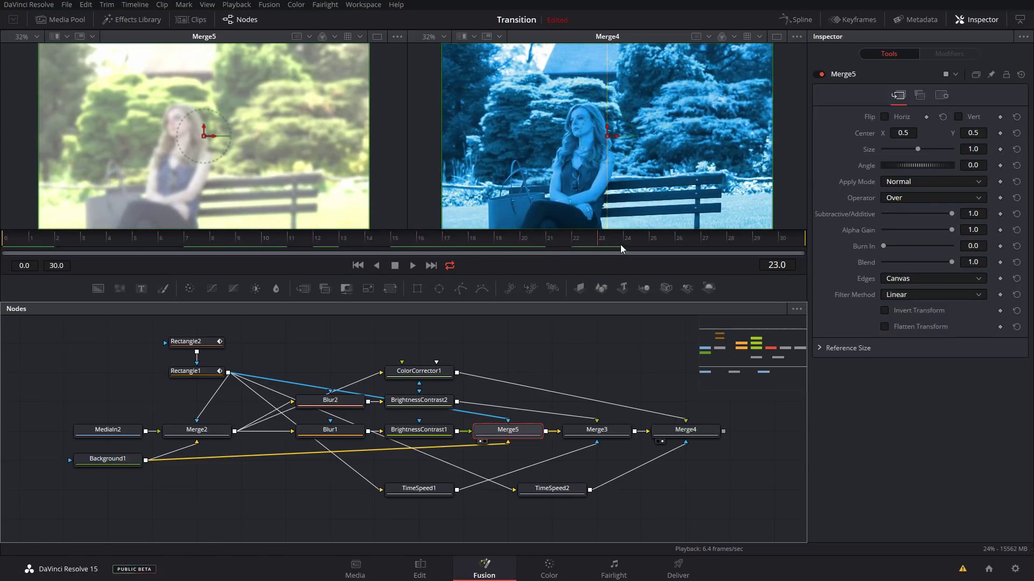
drag(696, 250, 562, 250)
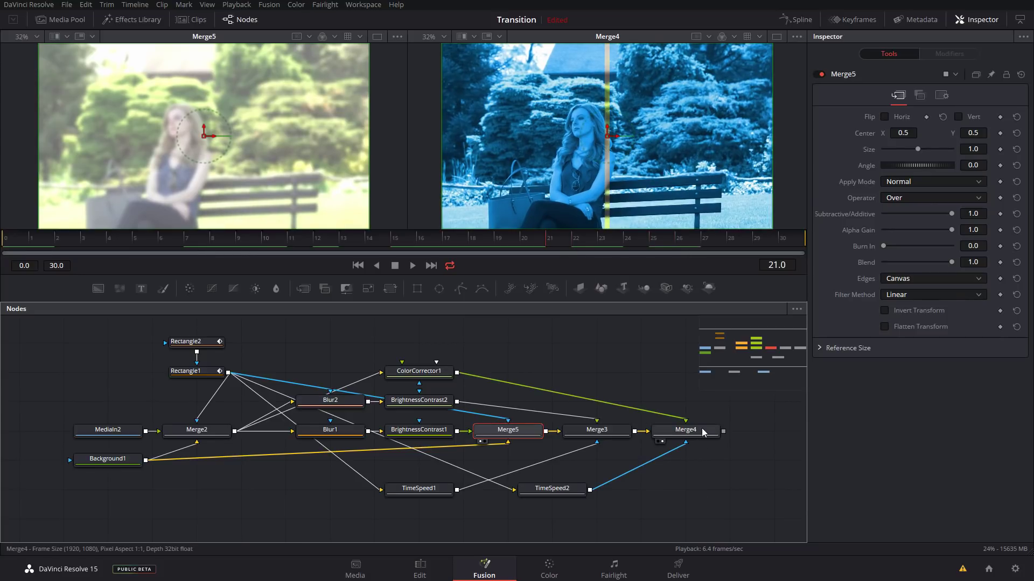
click(702, 432)
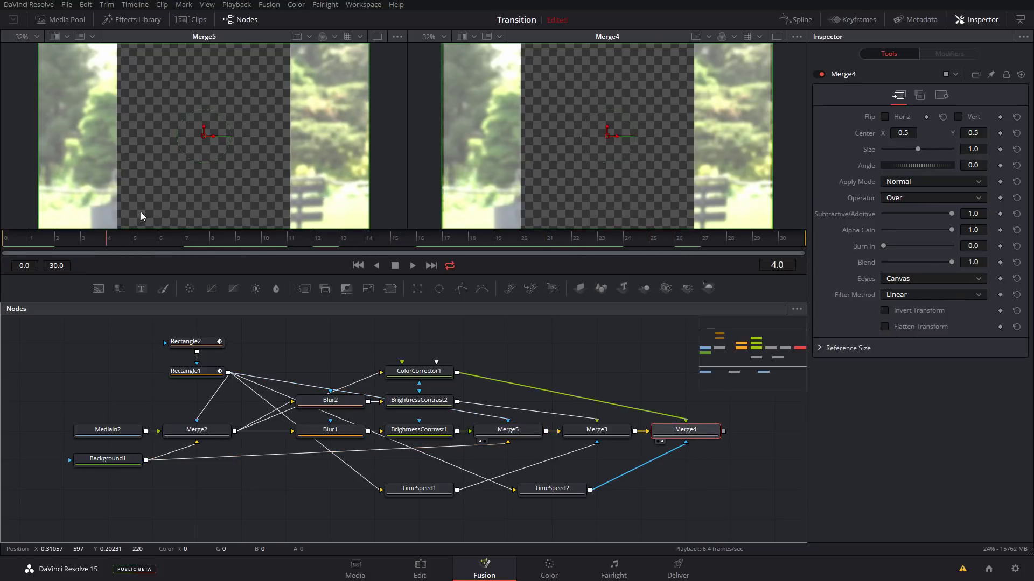
drag(101, 241, 281, 249)
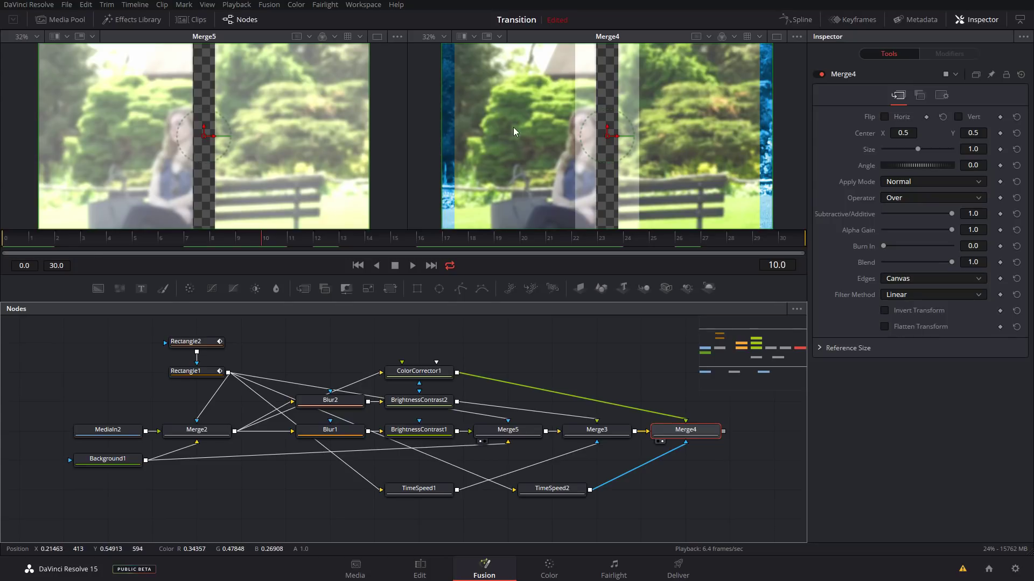
drag(390, 243, 752, 238)
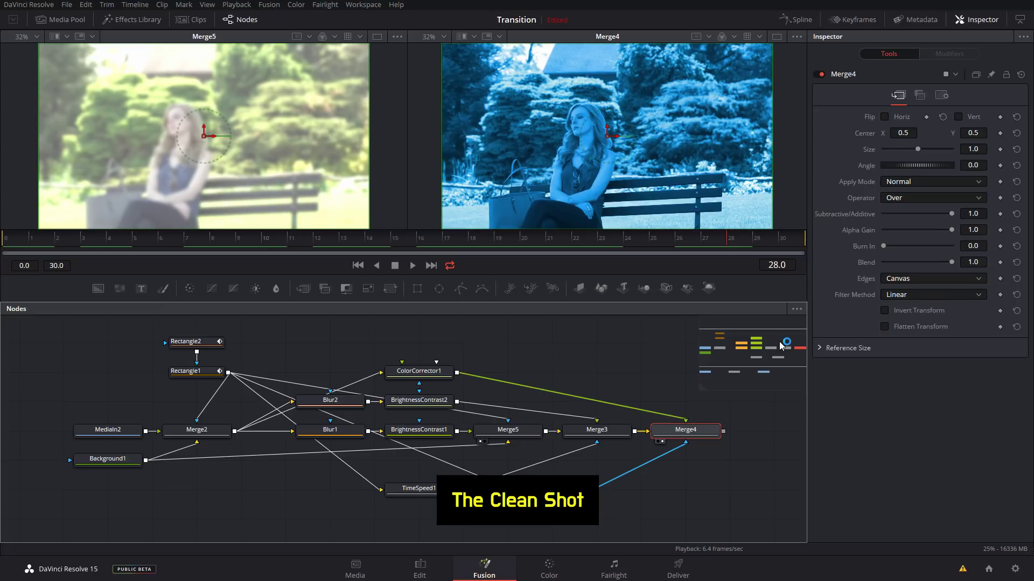
Step: Add a Merge node after Merge4, with MediaIn2 as its foreground and Merge4 as its background
drag(685, 485, 594, 462)
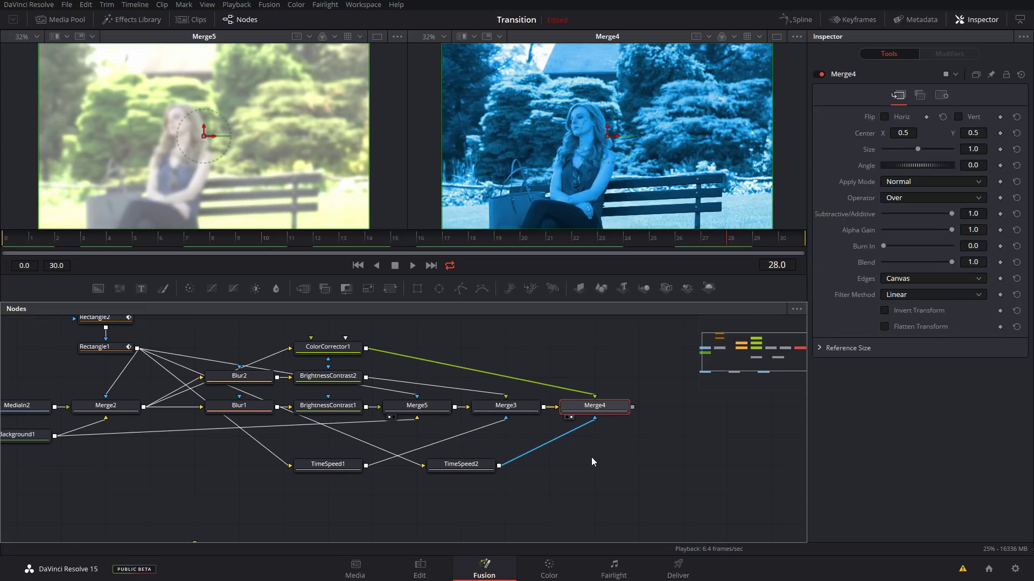
click(309, 292)
scroll(178, 409, up, 1)
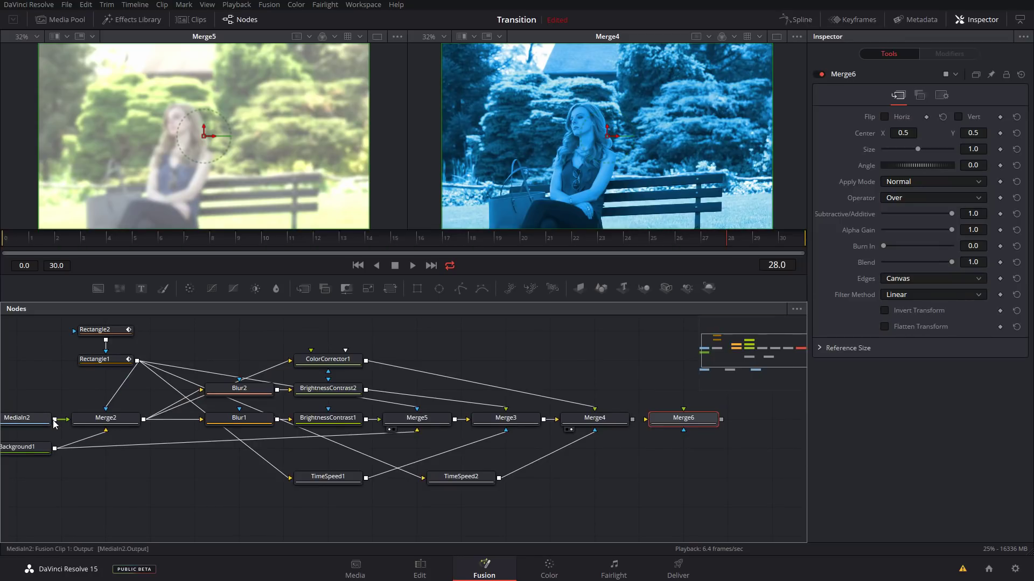
drag(54, 419, 667, 451)
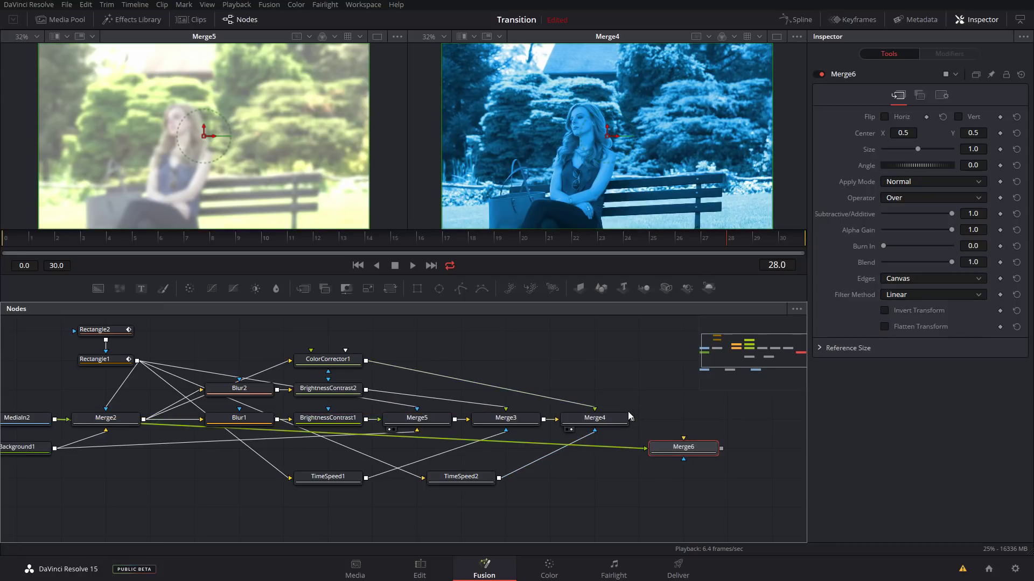
drag(633, 420, 685, 441)
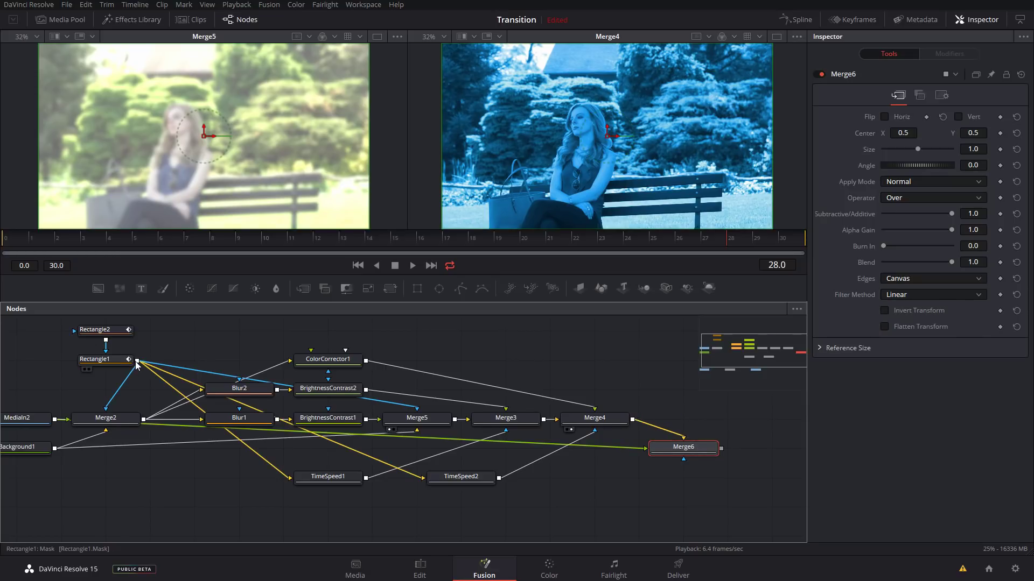
Step: Add a Time Speed node beside TimeSpeed2 and, after checking TimeSpeed2's Delay, set the new node's Delay to 10
click(610, 493)
key(shift+space)
text(time)
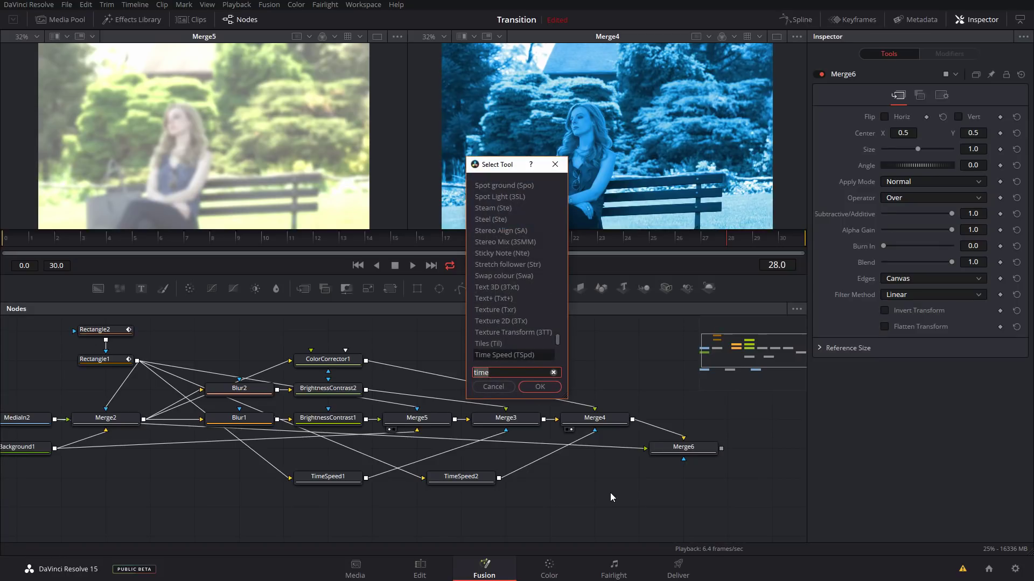
key(Return)
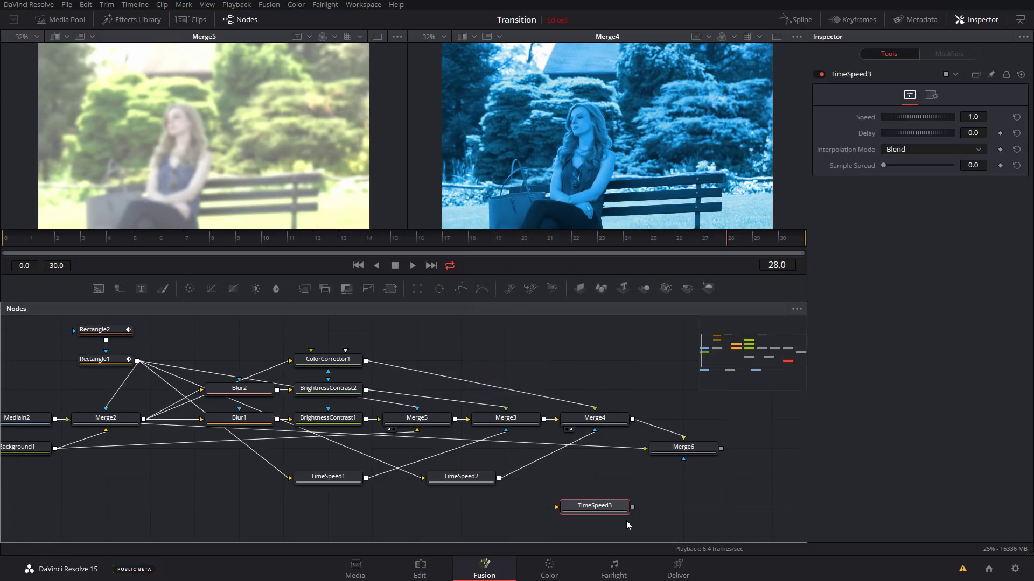
drag(597, 506, 597, 477)
click(461, 477)
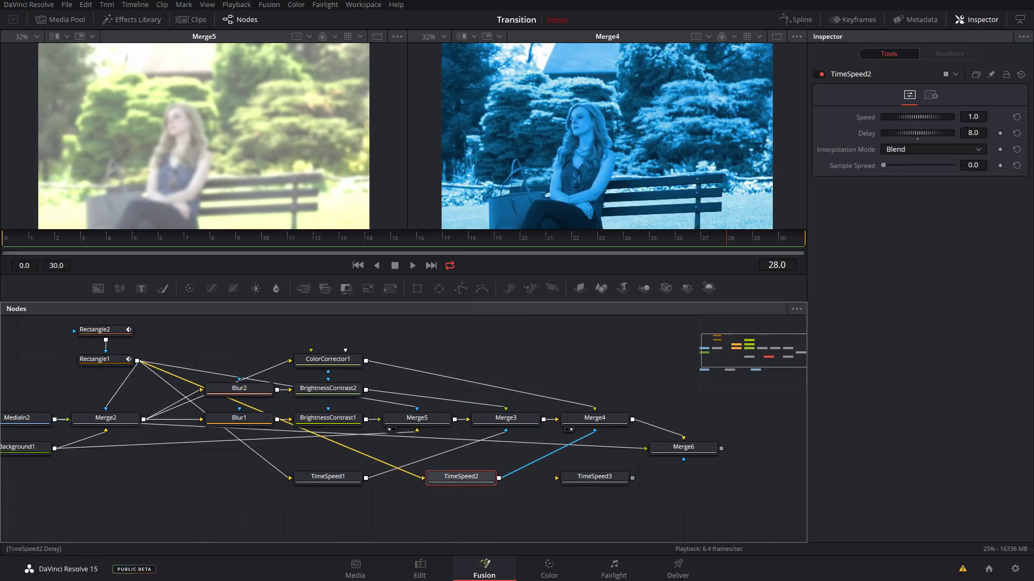
click(595, 477)
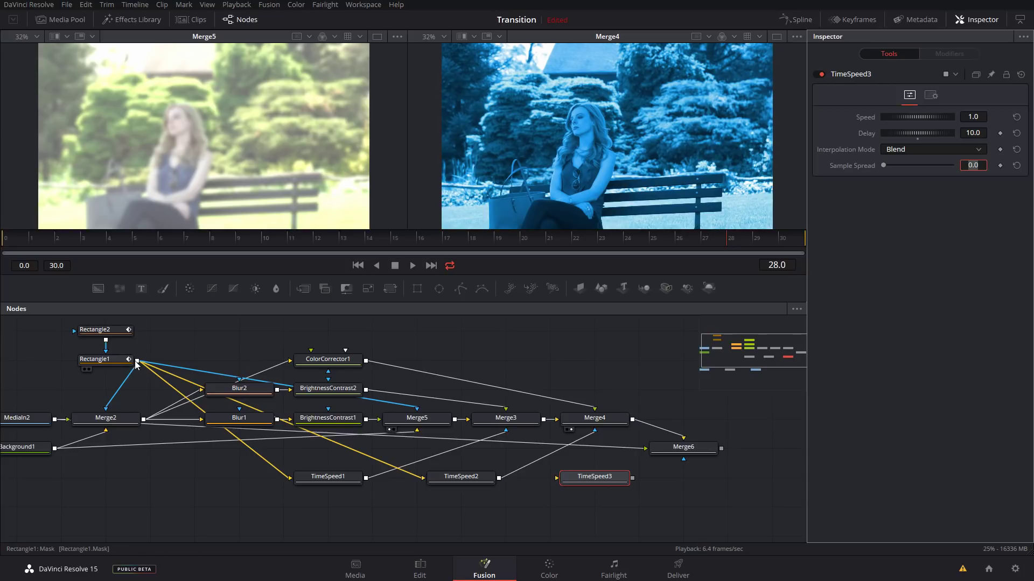
Step: Feed the Rectangle1 mask through TimeSpeed3 into the mask input of Merge6
drag(137, 361, 195, 328)
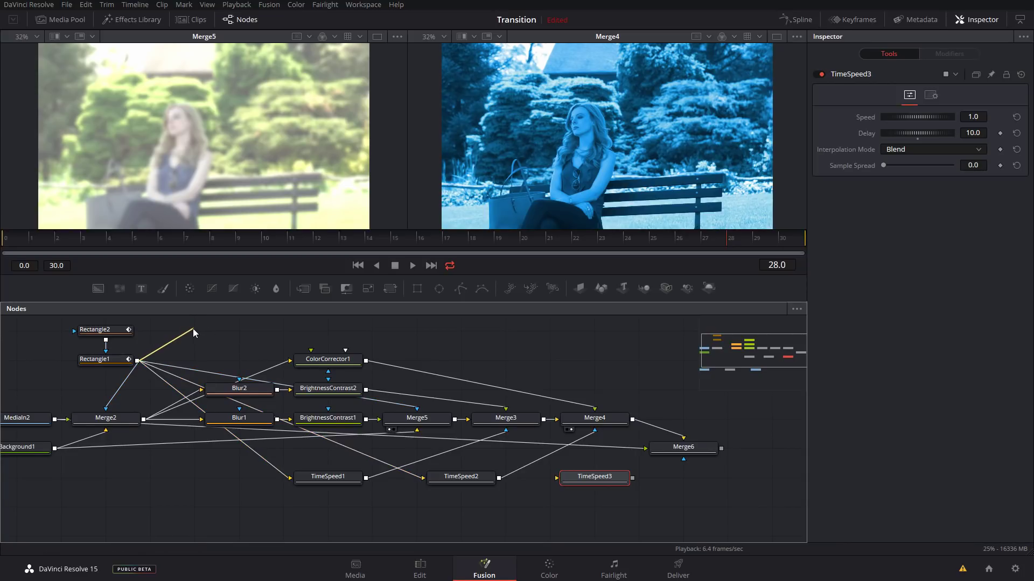
drag(194, 330, 561, 482)
drag(632, 478, 681, 462)
Step: Show Merge6 in the second viewer and scrub back to frame 13 to examine the clean clip's reveal
click(692, 452)
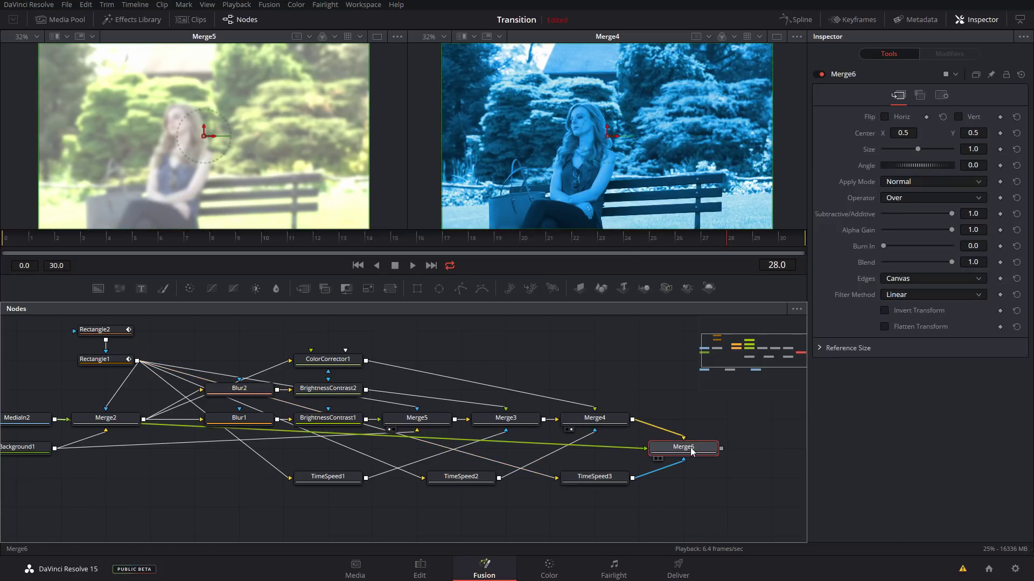
click(615, 420)
click(699, 452)
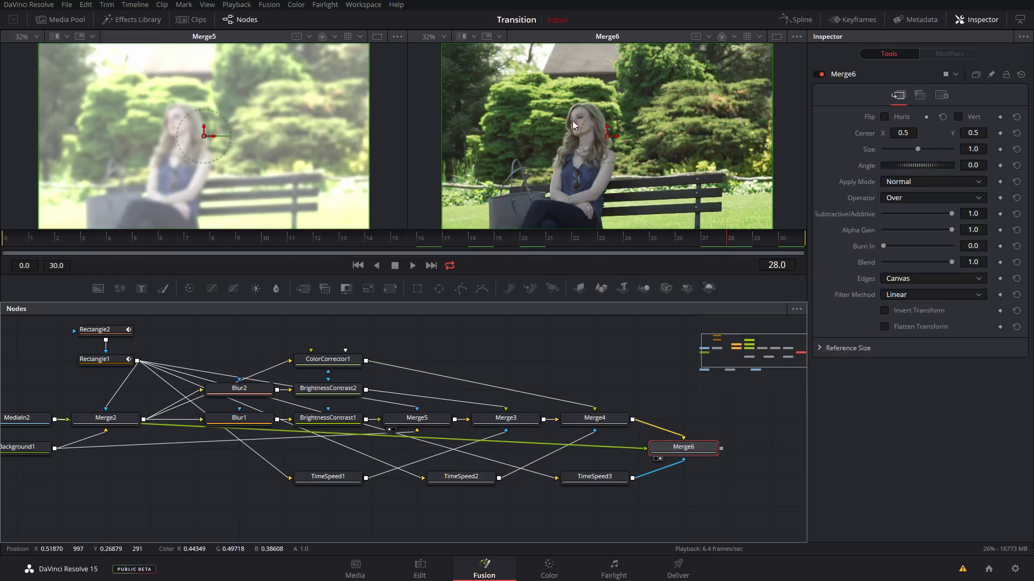
drag(657, 242, 346, 254)
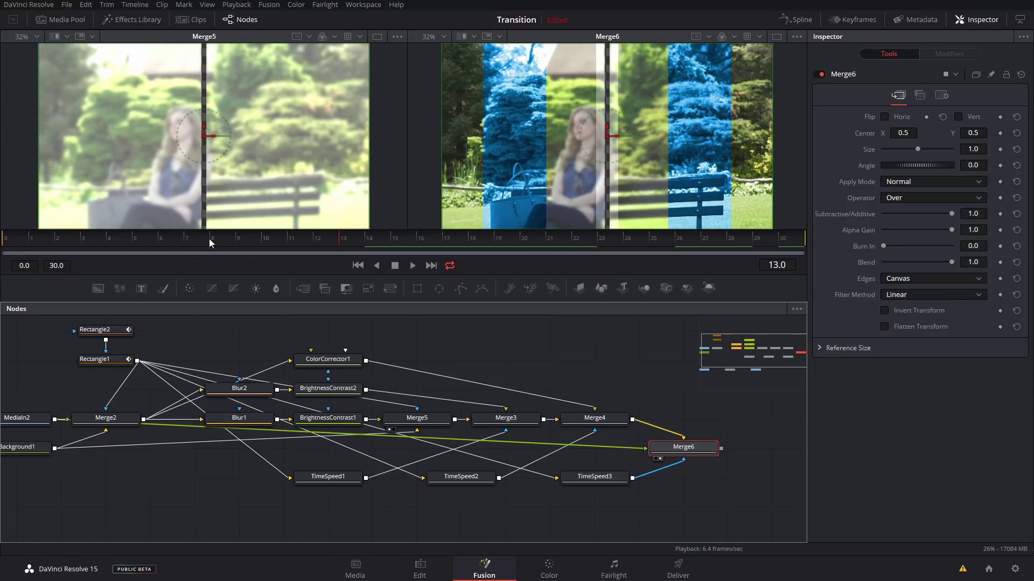
Step: Return to the first frame and play back the Merge6 transition
drag(163, 242, 3, 246)
click(413, 266)
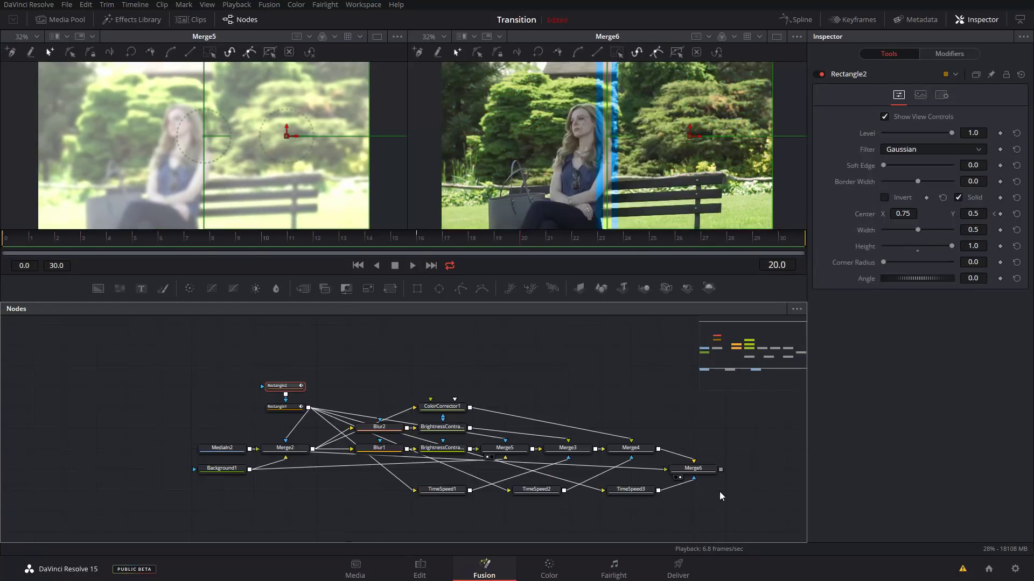
Step: Locate the separate MediaIn1, Merge1 and MediaOut1 chain and show MediaIn1 in the first viewer
scroll(710, 509, down, 3)
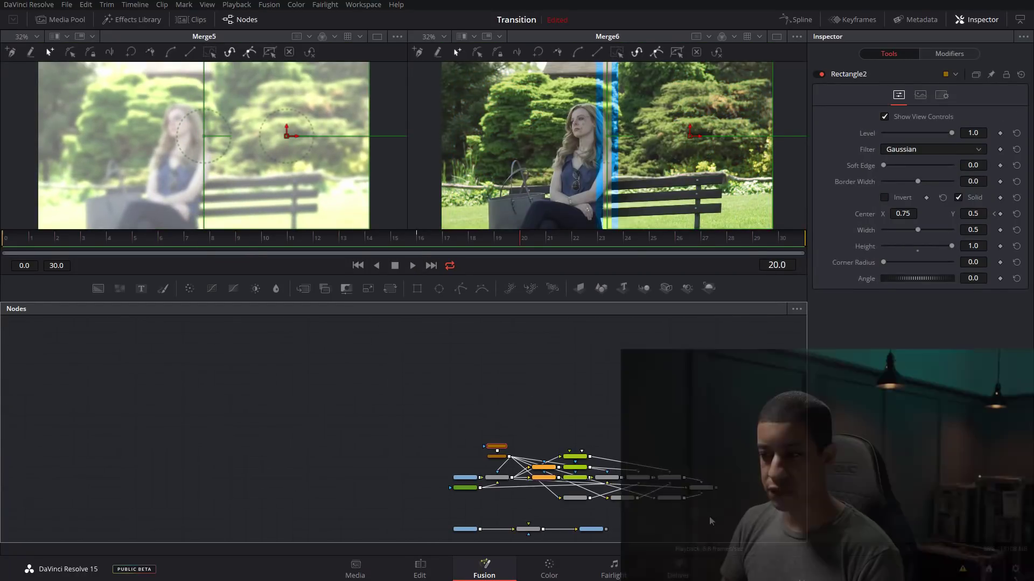
drag(709, 516, 670, 486)
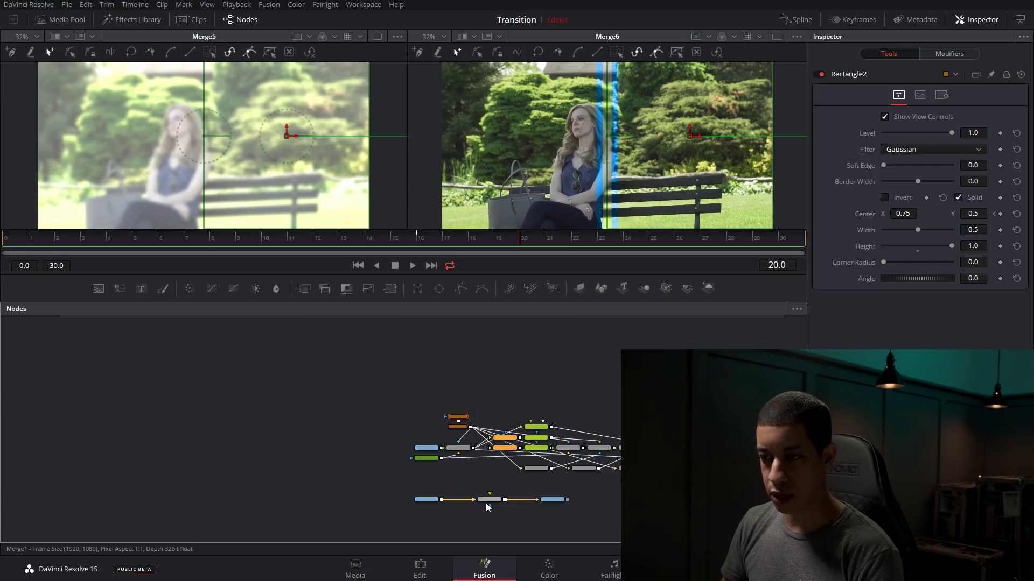
scroll(591, 519, up, 2)
scroll(587, 516, up, 5)
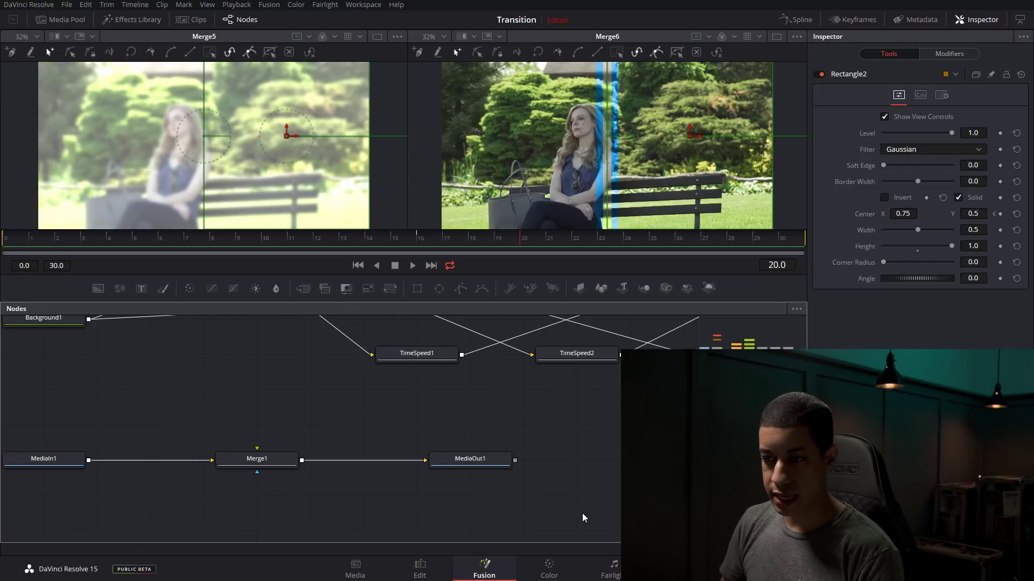
scroll(576, 509, down, 2)
drag(573, 511, 328, 457)
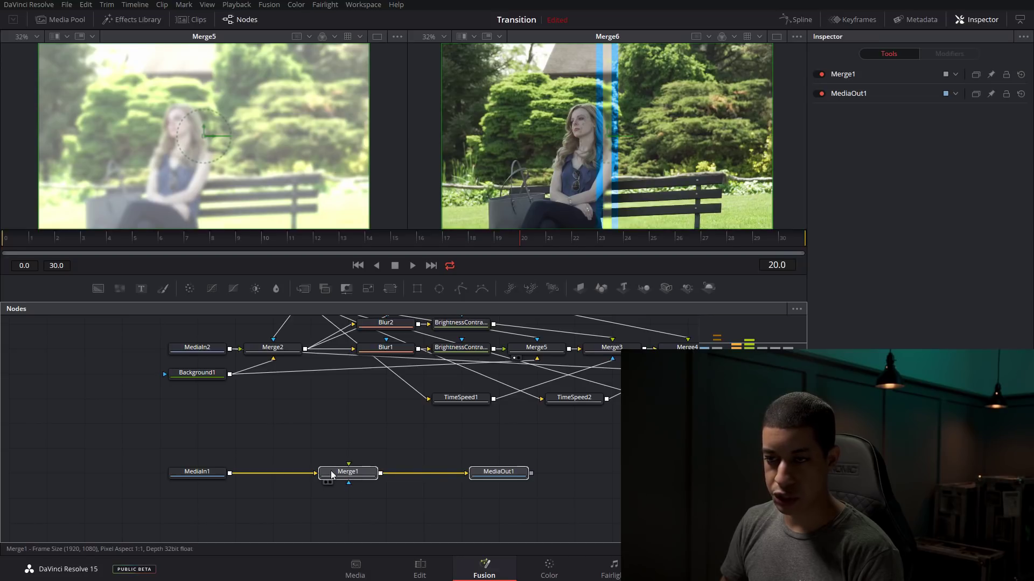
click(199, 477)
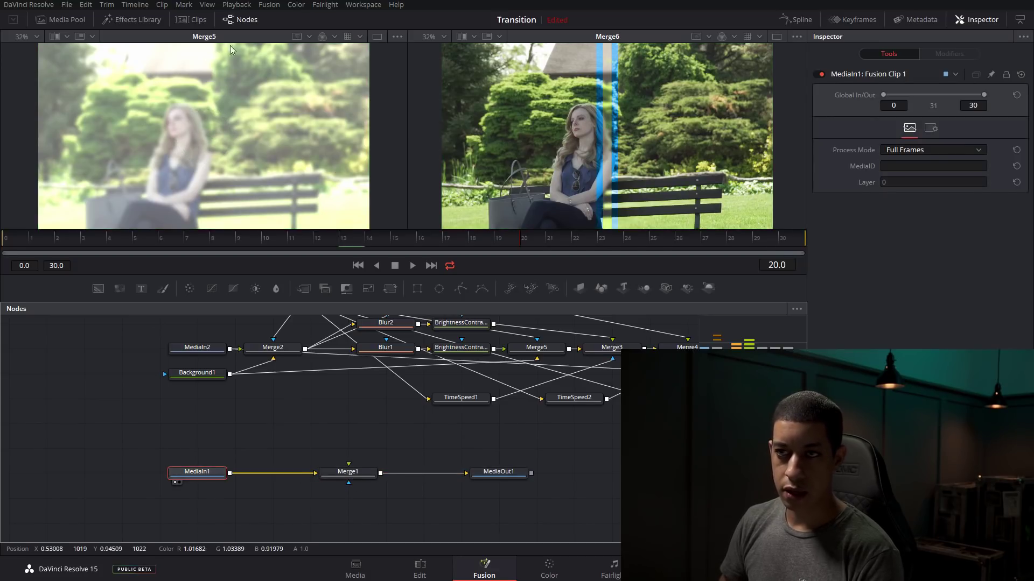
key(1)
Step: Select Merge1 and MediaOut1 together and move them along their row to just past Merge6
drag(503, 507, 339, 460)
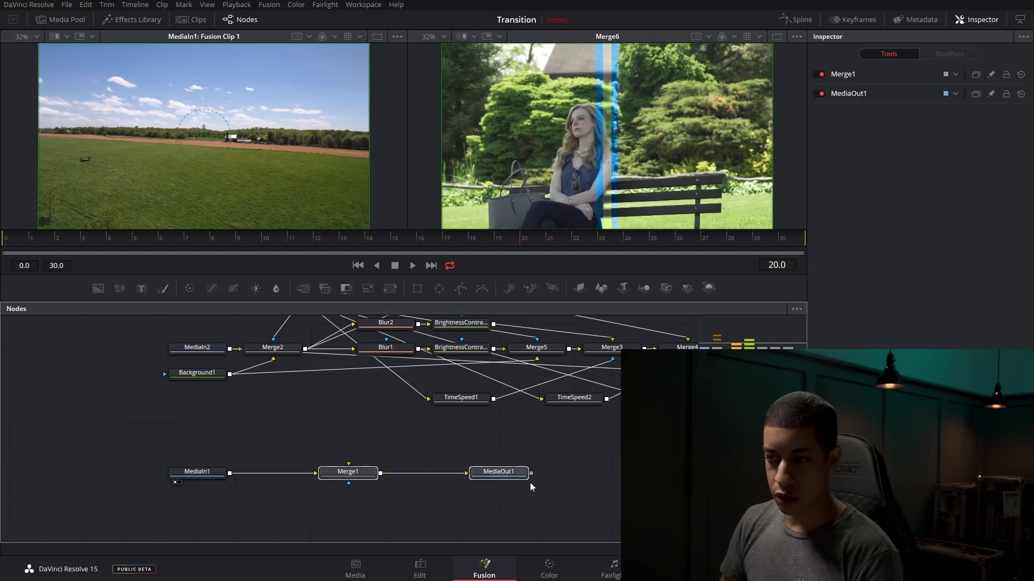
click(376, 473)
drag(375, 474, 404, 475)
drag(632, 508, 729, 452)
drag(756, 500, 470, 488)
drag(641, 501, 587, 469)
Step: Show Merge6 in the first viewer, scrub its later frames, and go to frame 3 to examine its transparent area
click(490, 365)
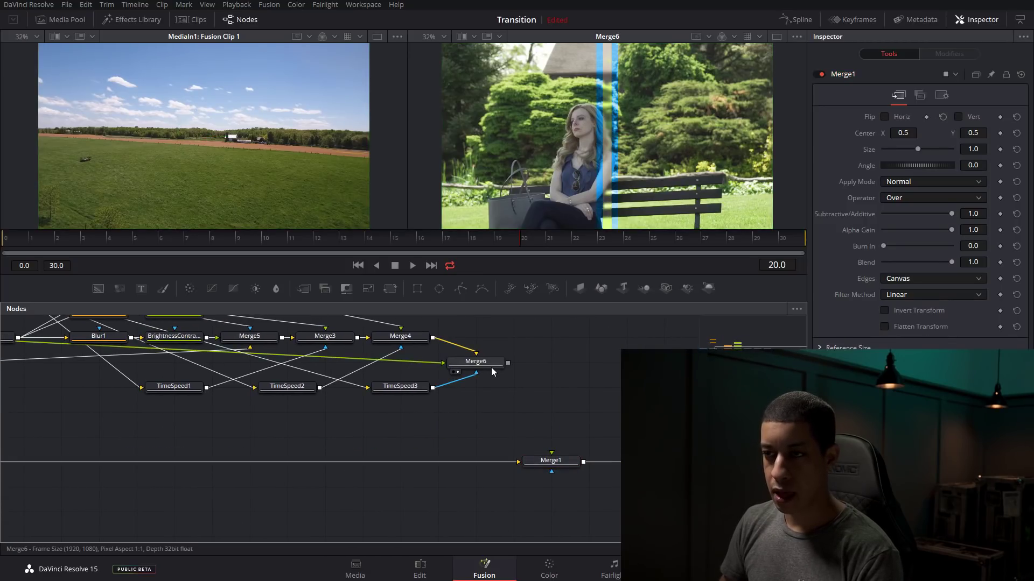
key(1)
click(508, 236)
key(2)
key(2)
drag(509, 239, 599, 247)
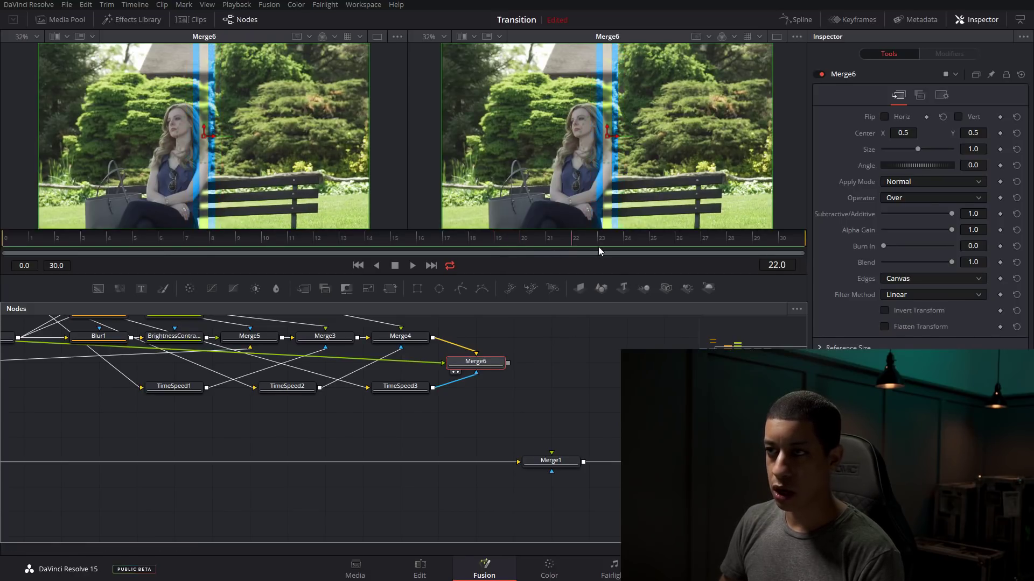
click(81, 237)
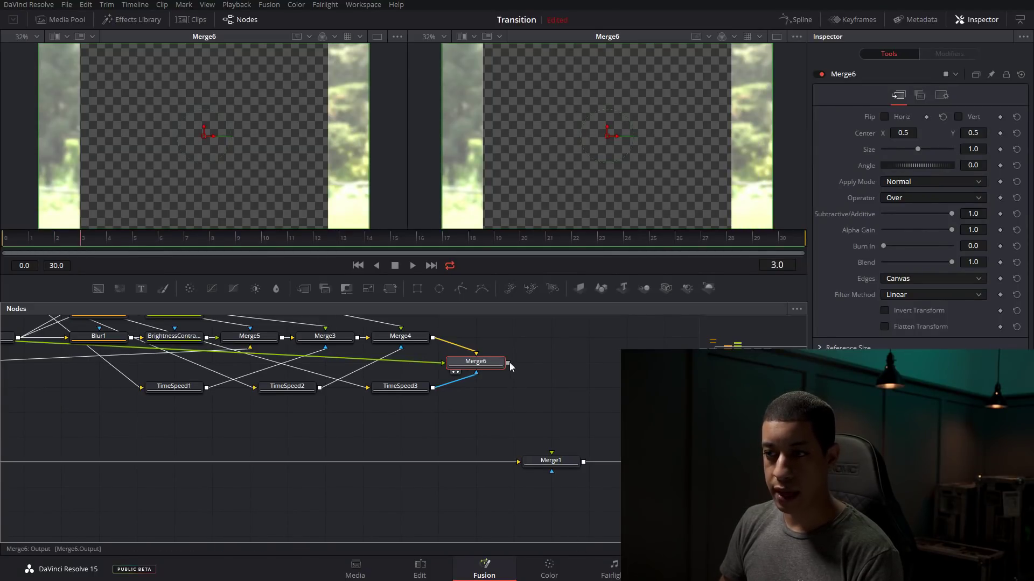
Step: Connect the output of Merge6 to the foreground input of Merge1 and show Merge1 in the second viewer
drag(561, 457, 554, 459)
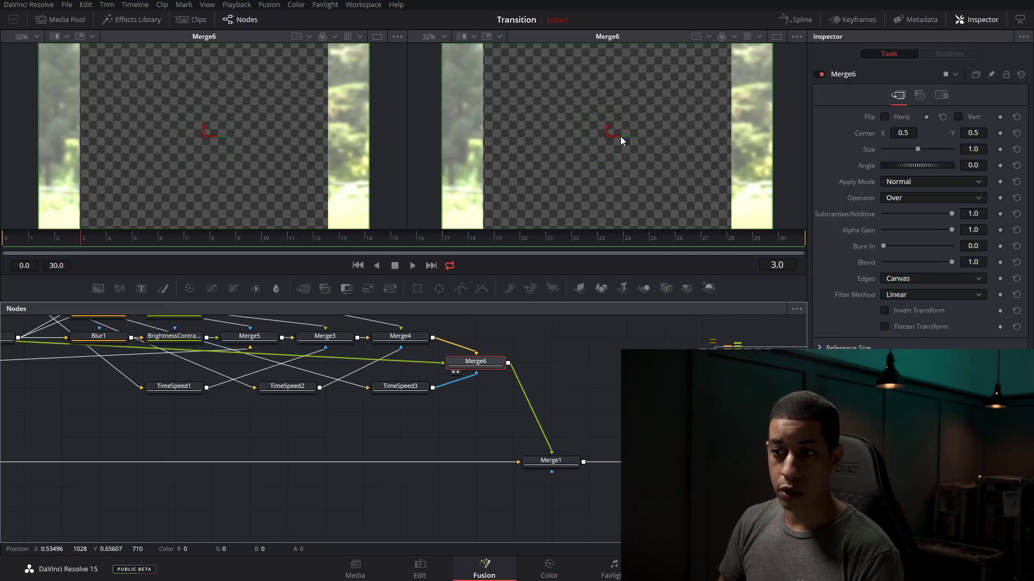
click(562, 467)
key(2)
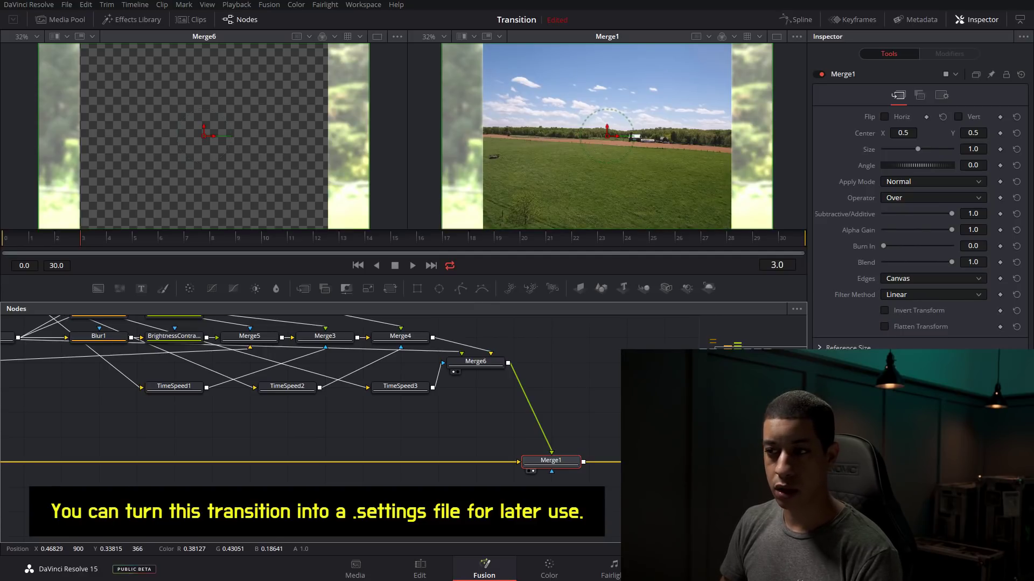
Step: Scrub through the Merge1 composite and play it from frame 0
click(237, 240)
drag(464, 247, 1, 236)
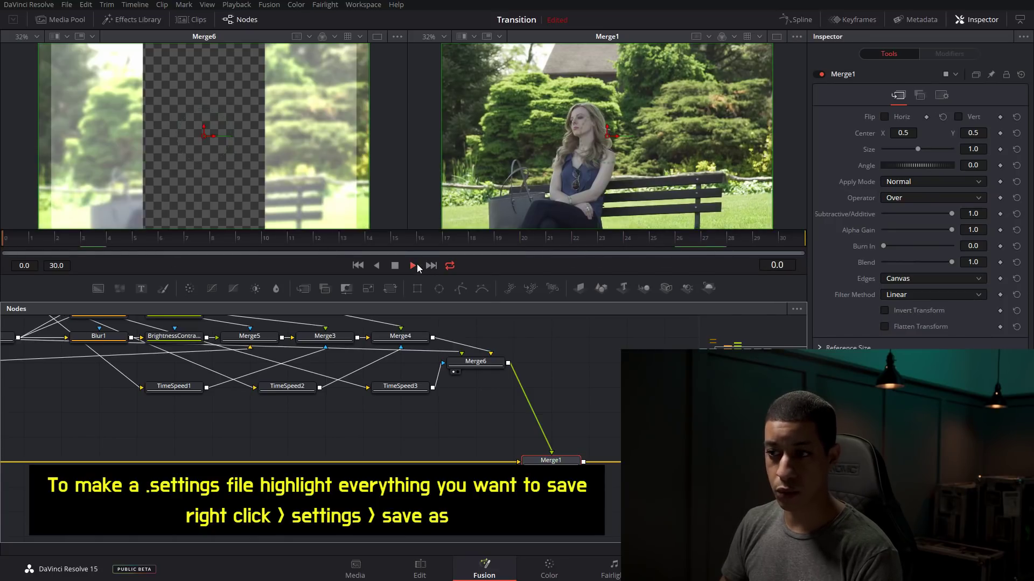
click(417, 264)
Step: Show MediaOut1 in the second viewer and play back the finished transition
click(664, 462)
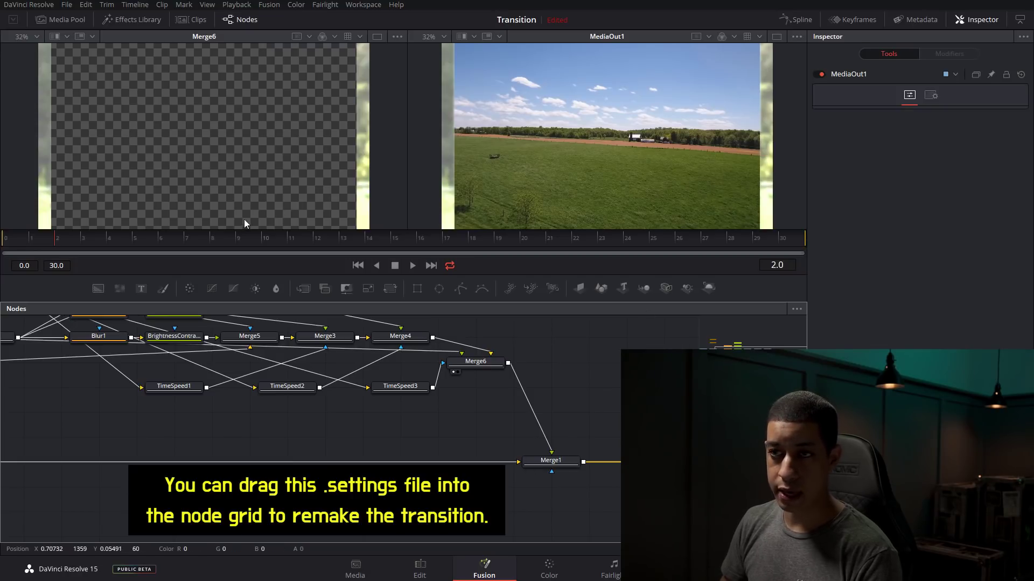
click(413, 266)
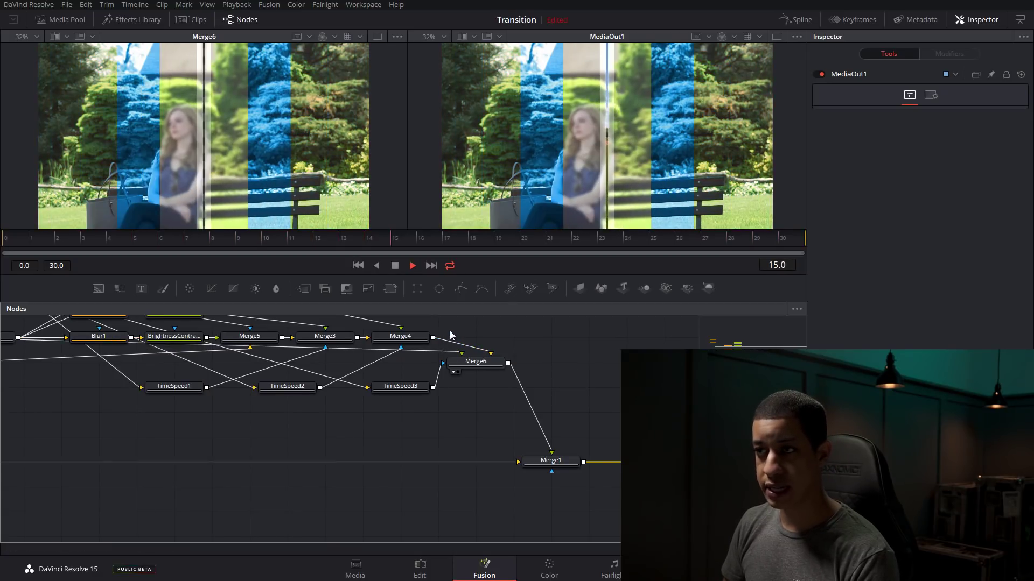
key(space)
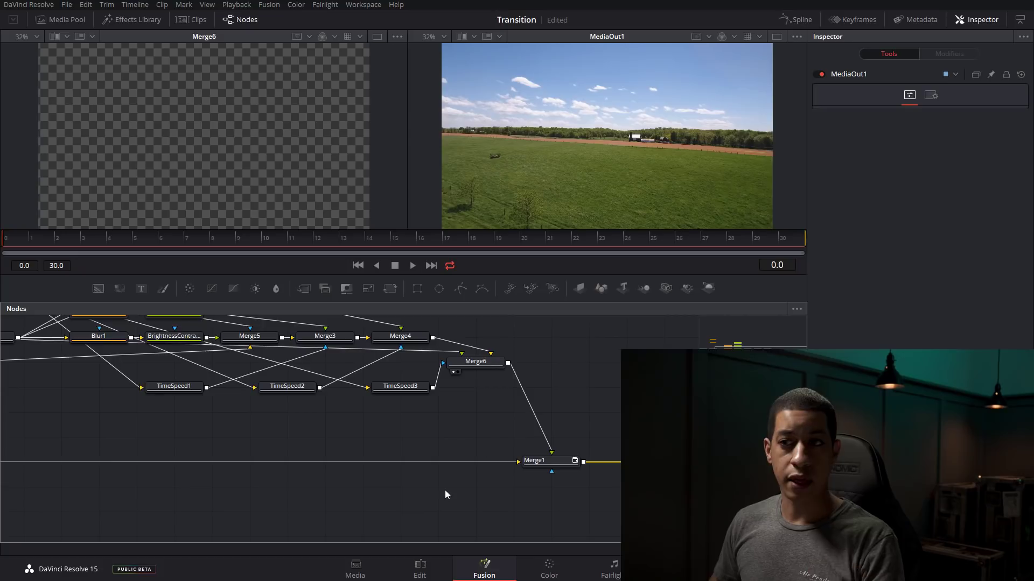
Step: Review the Cache to Disk options of MediaOut1, close them without changes, and play the transition again
drag(391, 426, 397, 456)
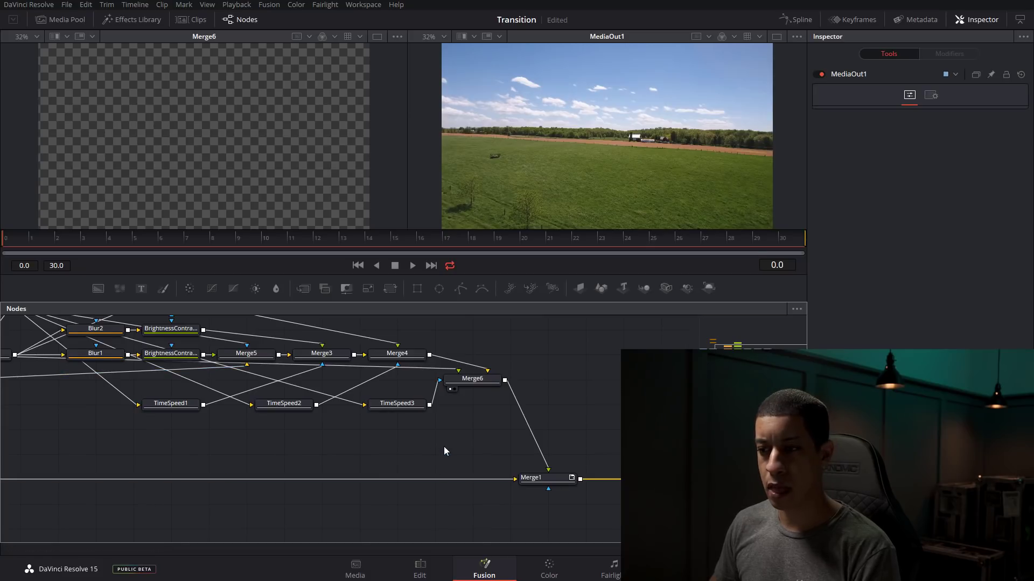
drag(444, 446, 361, 437)
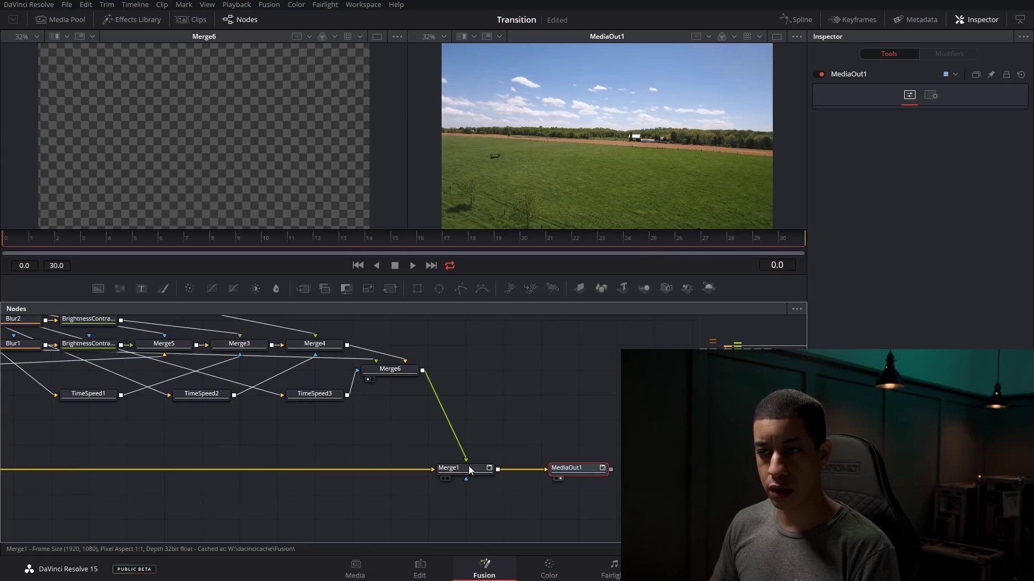
drag(181, 439, 299, 481)
drag(463, 466, 360, 428)
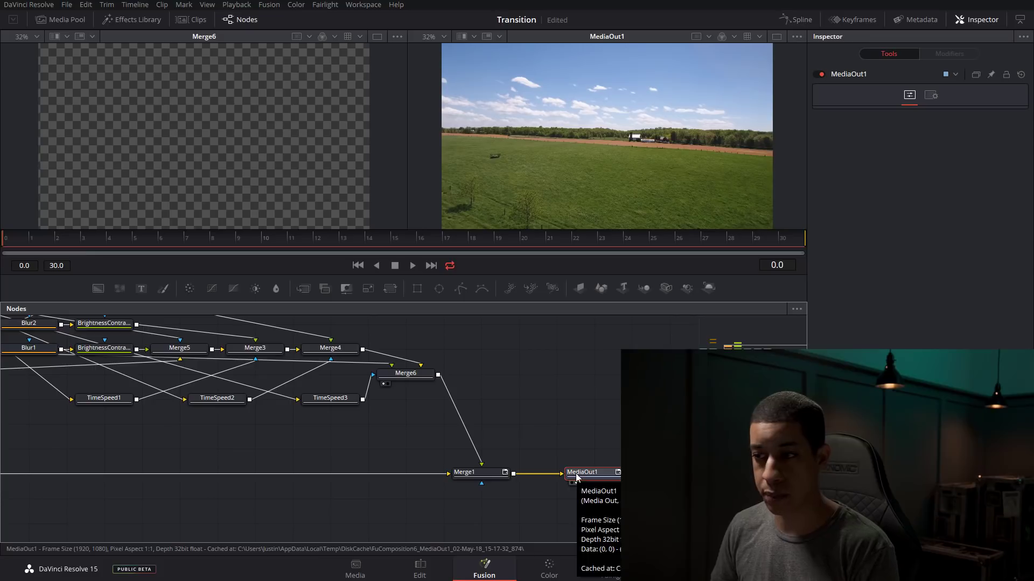
right_click(596, 472)
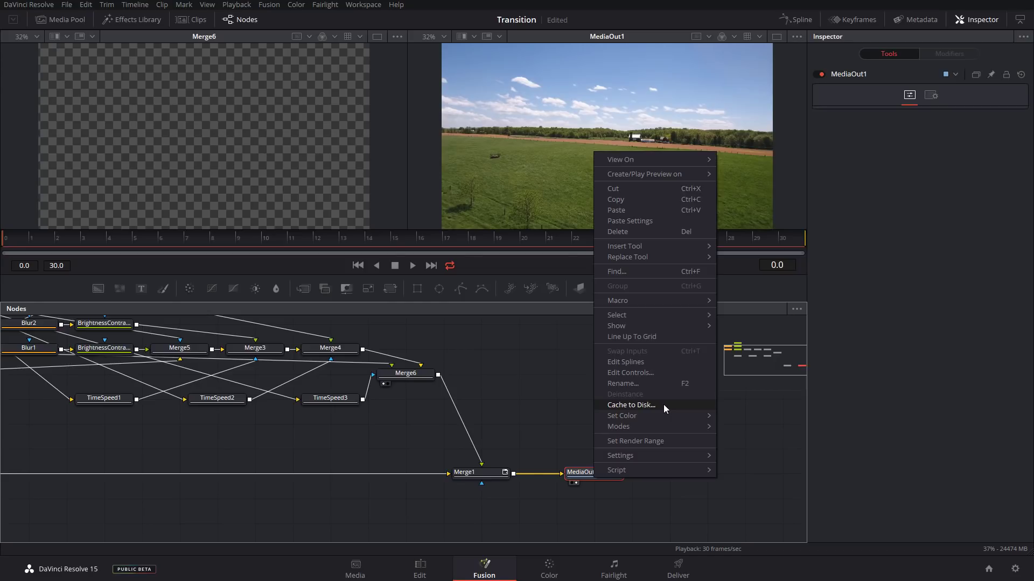
click(633, 405)
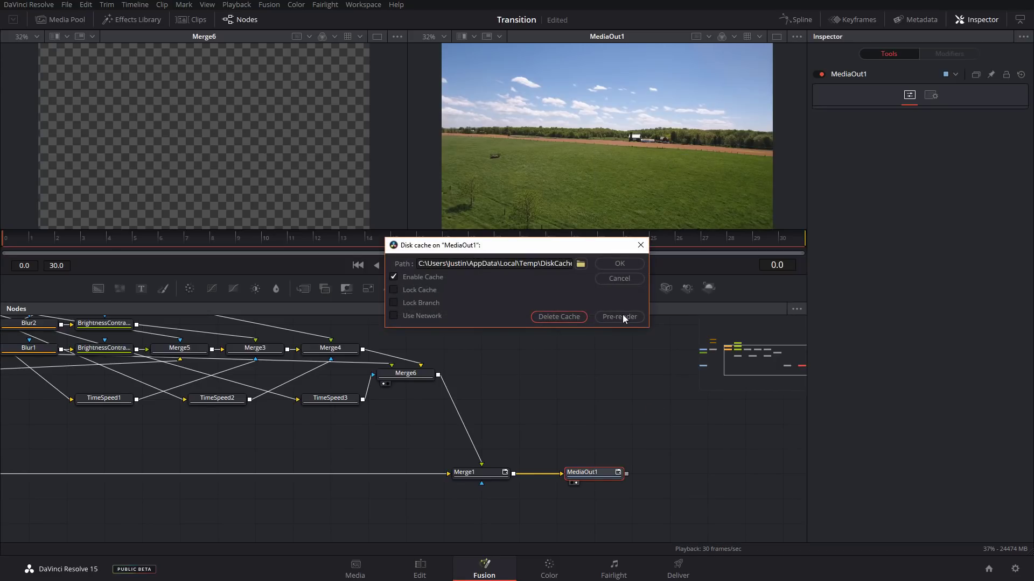
click(640, 245)
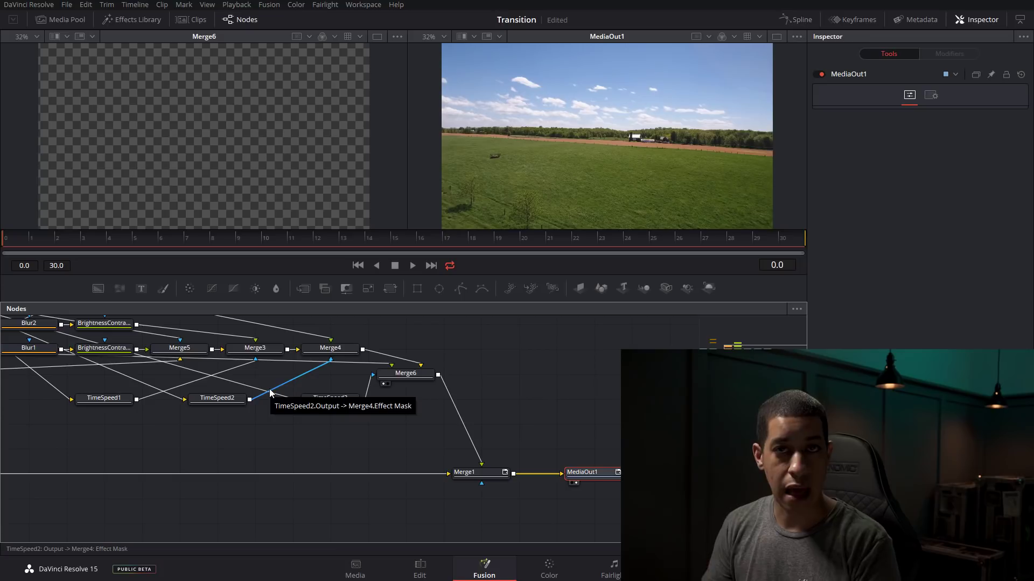
click(412, 265)
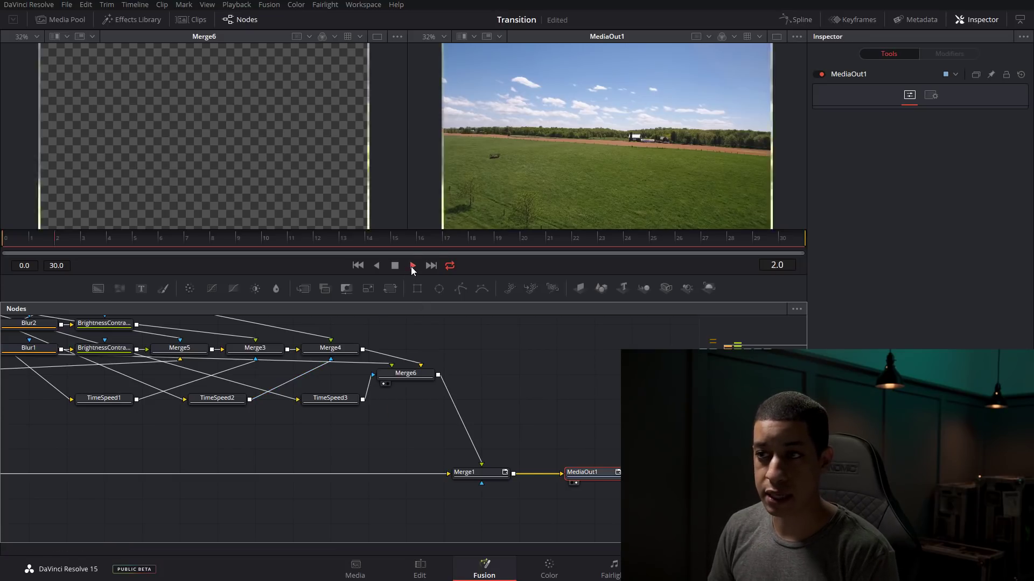